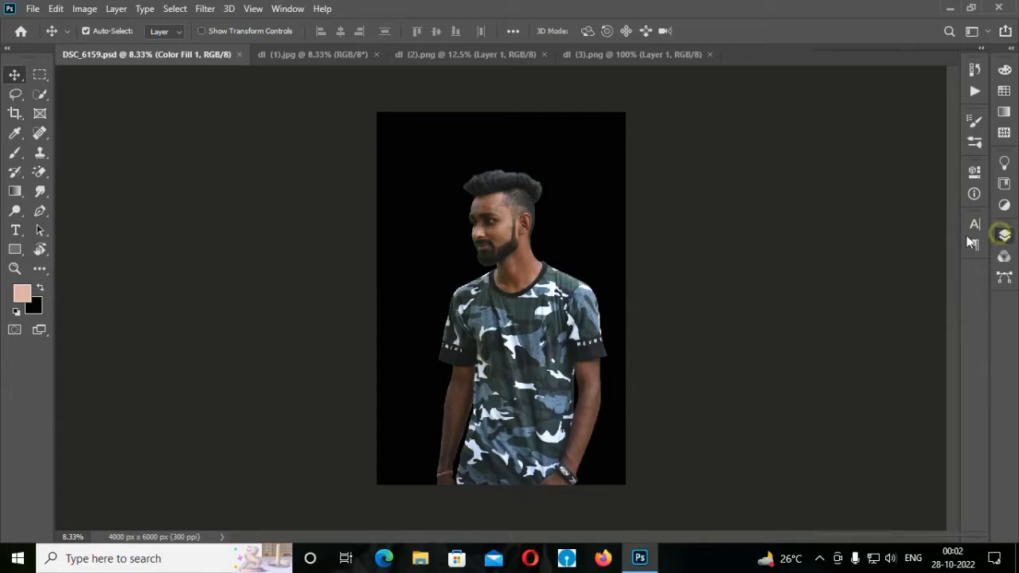
Turn Layer 0's mask off and back on to compare, and apply the mask permanently to the layer
click(1004, 234)
right_click(873, 155)
click(880, 163)
right_click(873, 158)
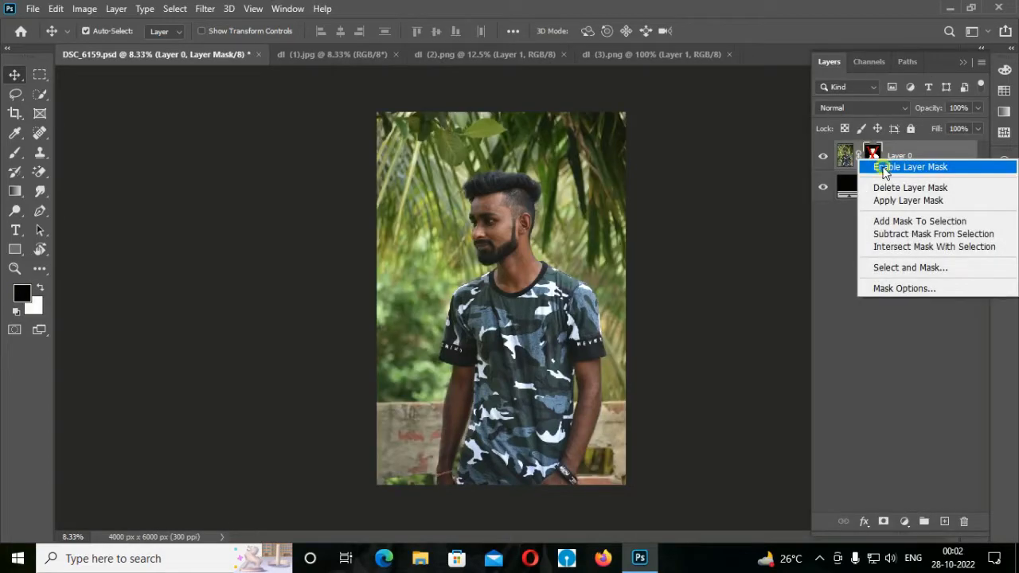
click(876, 166)
right_click(894, 158)
click(917, 157)
right_click(874, 159)
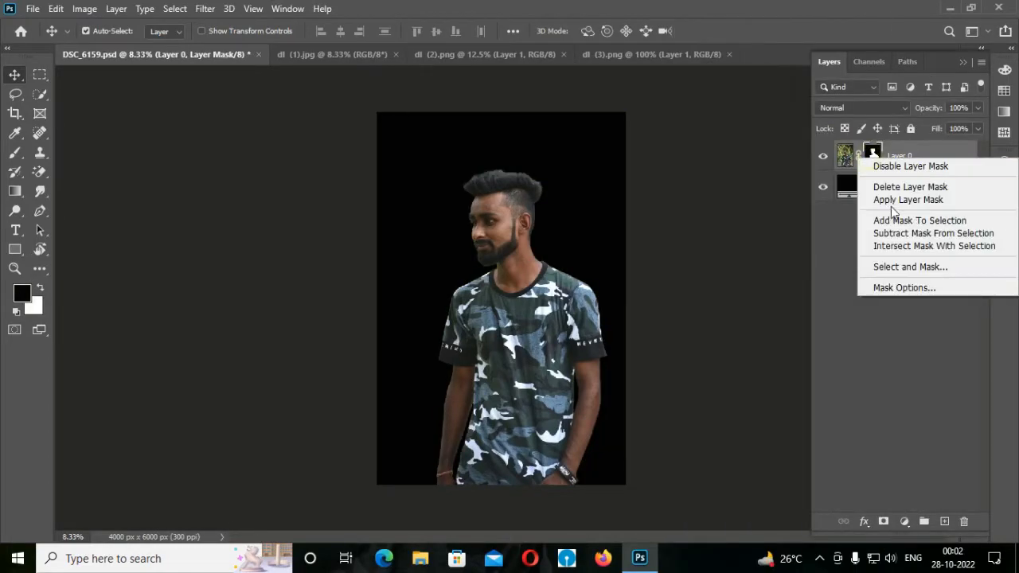
click(892, 201)
key(ctrl+t)
right_click(547, 280)
click(735, 33)
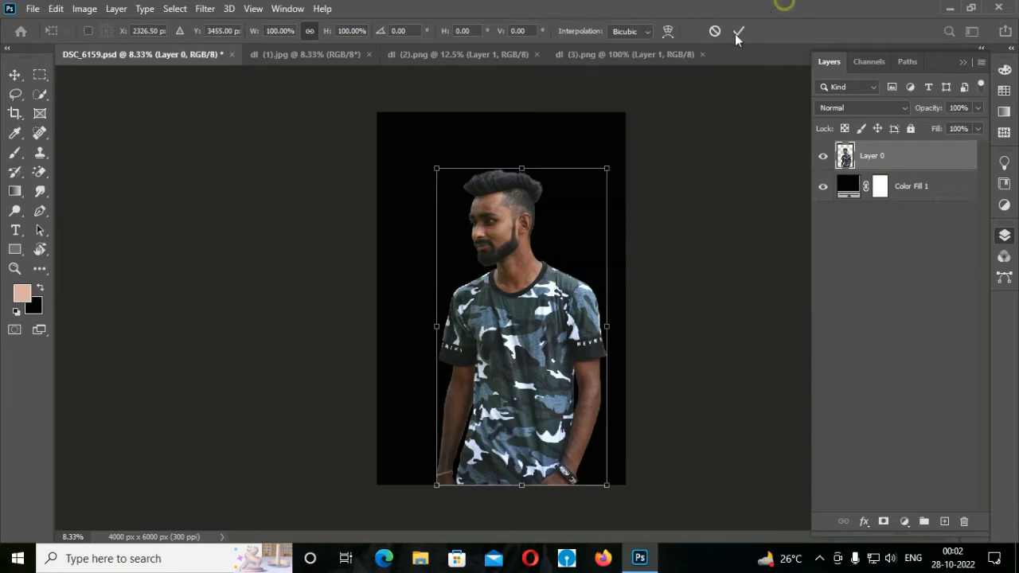
click(738, 32)
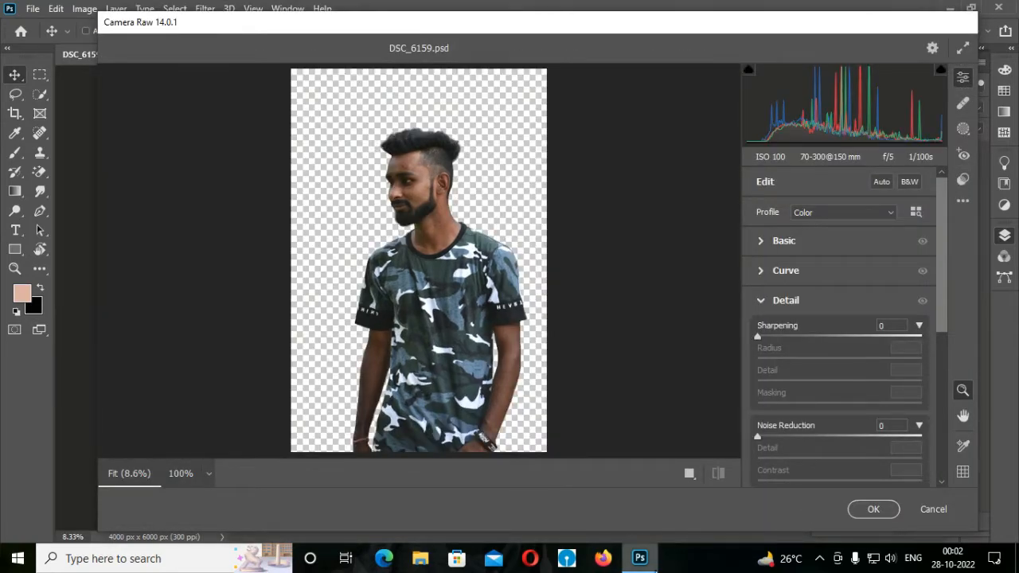
Show a side-by-side before/after view in Camera Raw and set the exposure to +0.50 and contrast to +7
click(718, 473)
click(786, 301)
click(785, 241)
drag(793, 295, 803, 312)
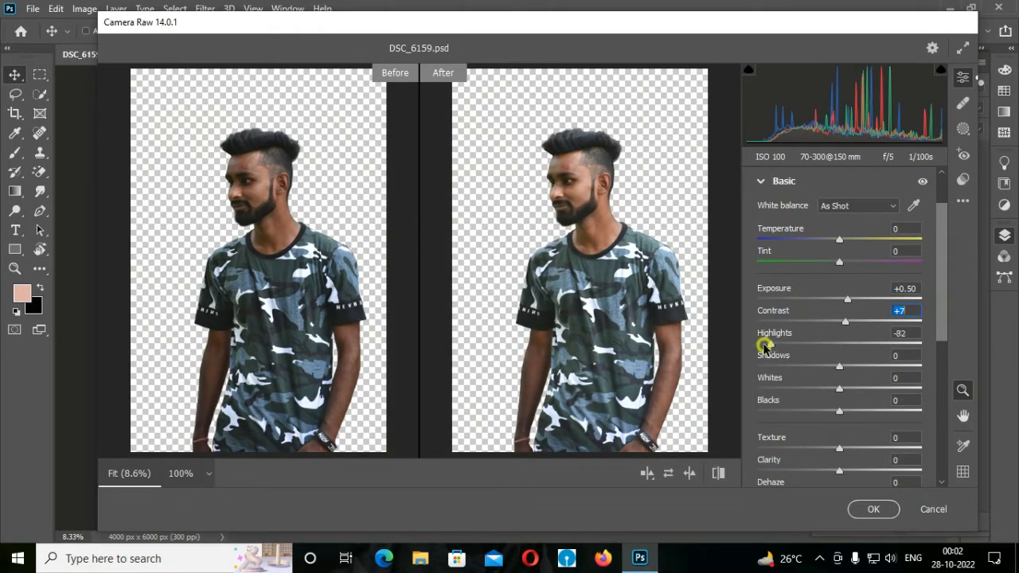
Set highlights to -100, shadows to +99, whites to +36, blacks to -18 and texture to +9 in the Basic adjustments
drag(765, 345, 762, 344)
drag(884, 364, 923, 365)
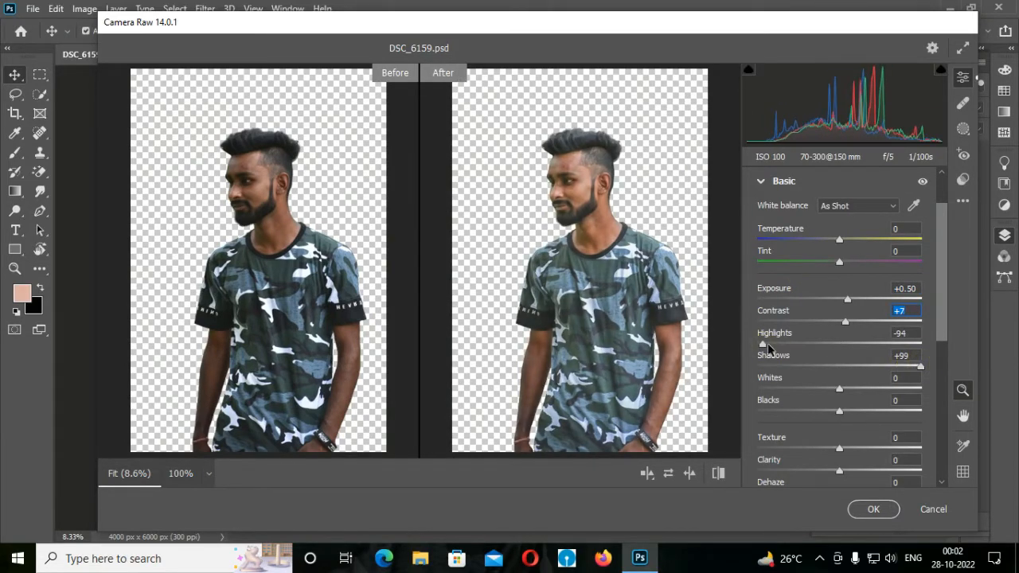
drag(767, 348, 757, 344)
drag(853, 392, 824, 411)
click(761, 181)
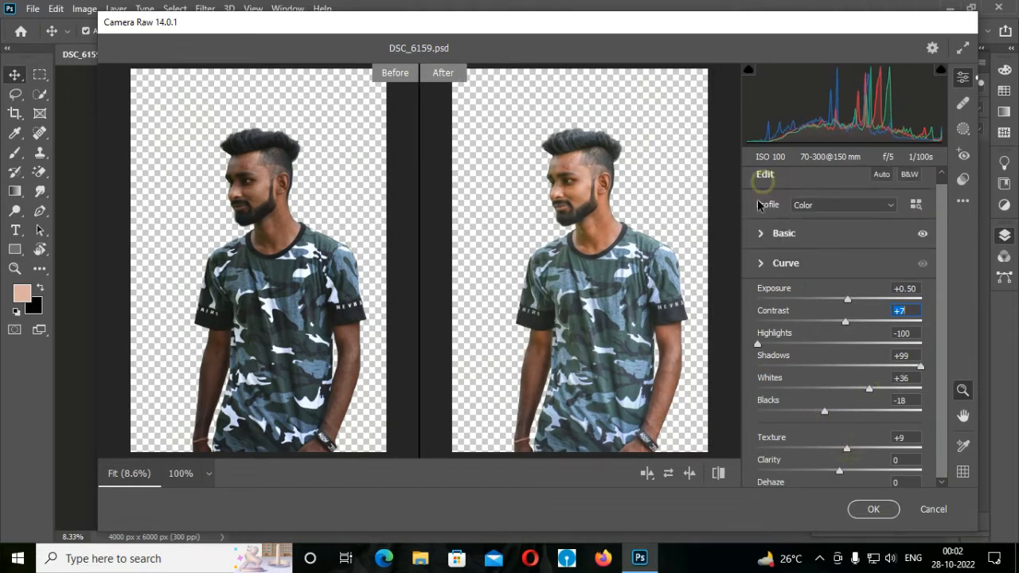
Set Color Mixer saturation to -14 for oranges and -100 for yellows, greens, aquas and blues, and apply the Camera Raw filter
click(761, 324)
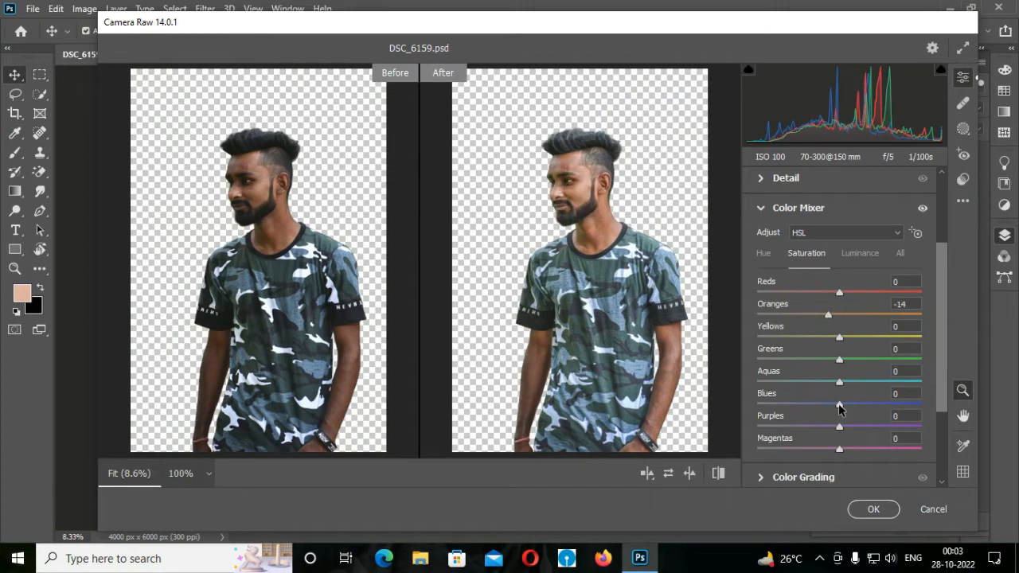
drag(739, 407, 736, 406)
drag(749, 363, 749, 342)
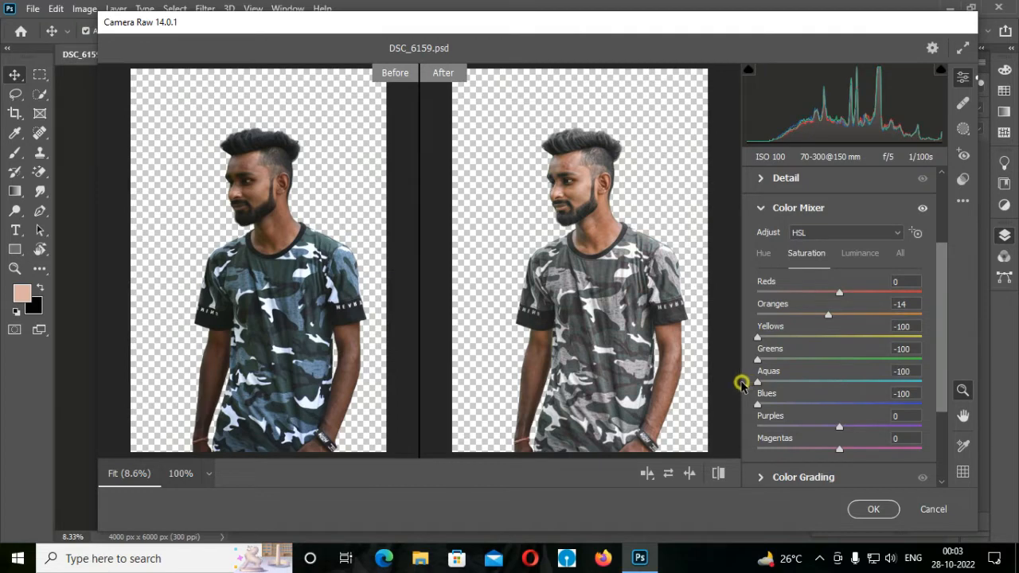
click(800, 214)
click(759, 231)
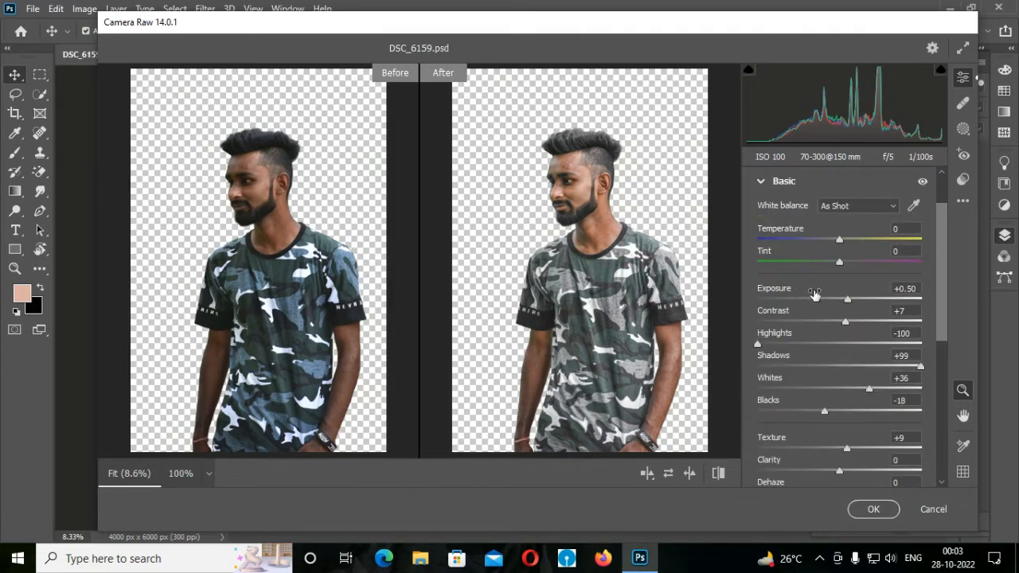
click(868, 509)
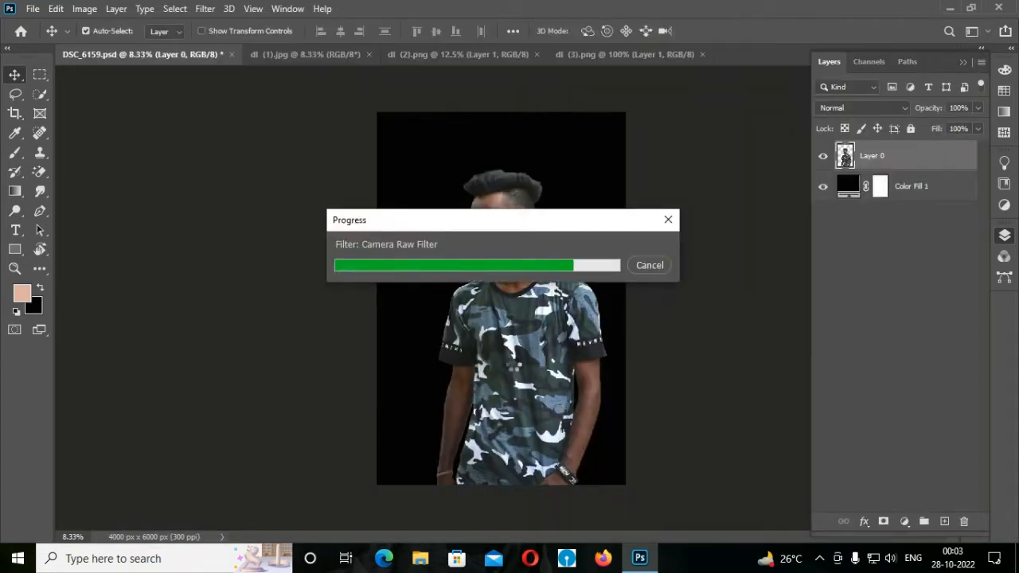
key(ctrl+t)
right_click(511, 363)
click(738, 34)
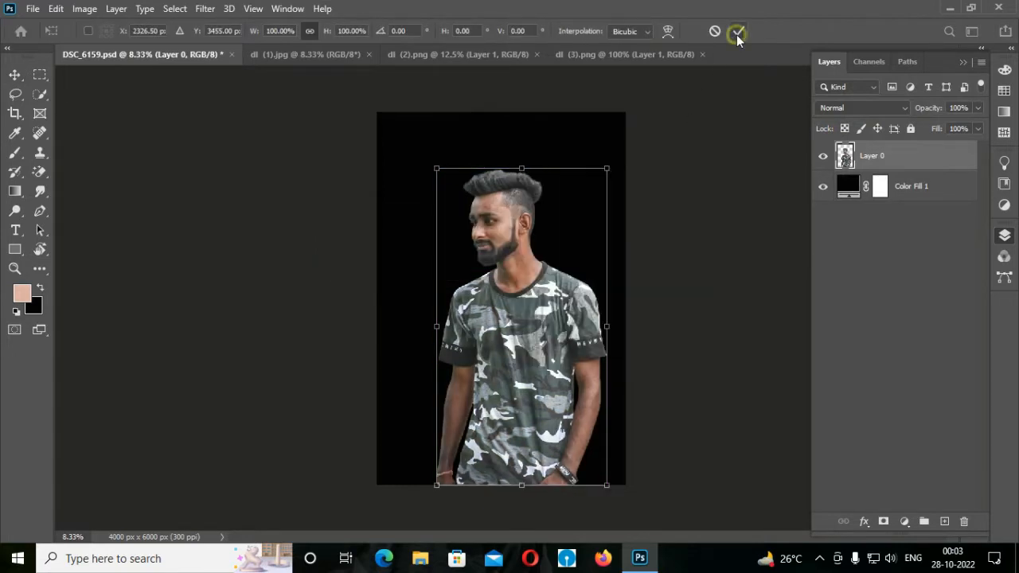
Paste the forest image from dl (1).jpg above Color Fill 1 in DSC_6159.psd and position it to fill the canvas behind the man
click(964, 188)
click(307, 53)
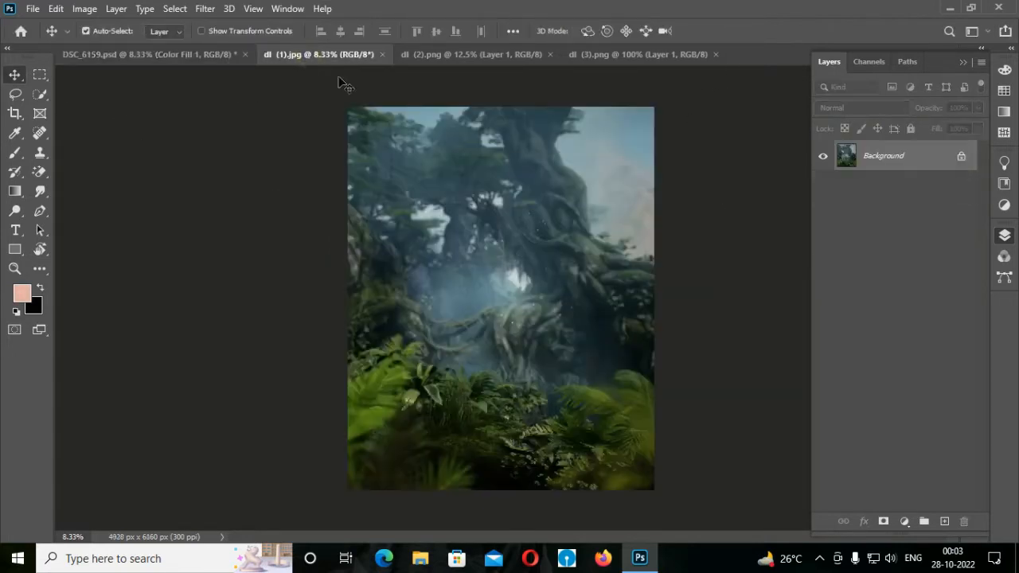
click(205, 56)
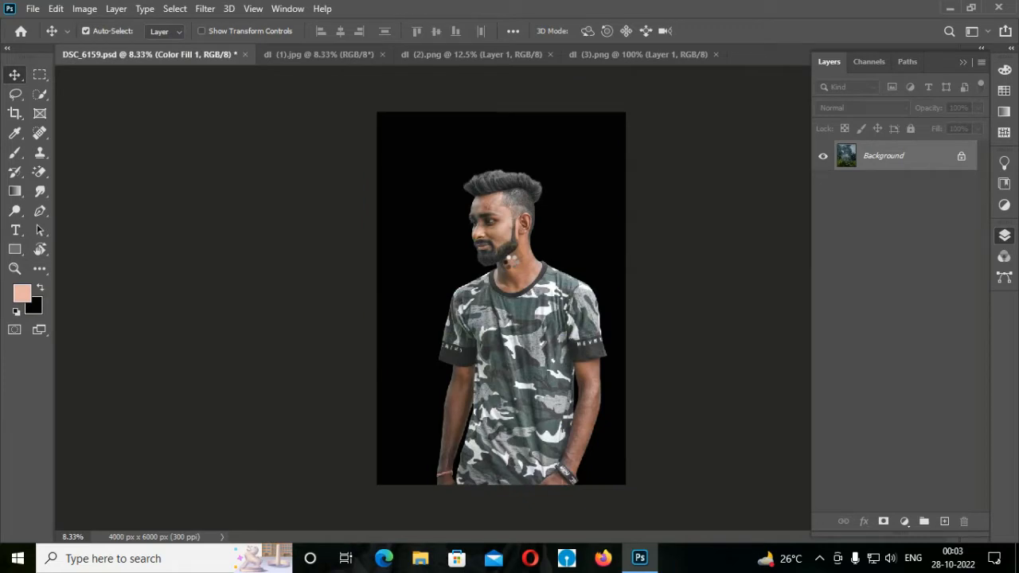
key(ctrl+v)
key(ctrl+minus)
key(ctrl+t)
drag(510, 261, 507, 290)
key(Return)
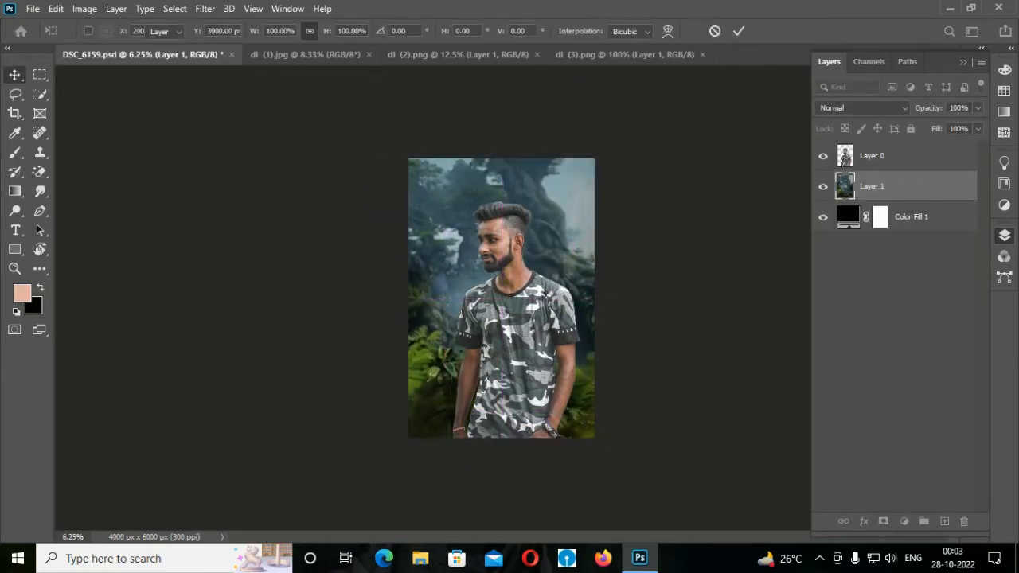
Flip the man on Layer 0 horizontally
click(900, 163)
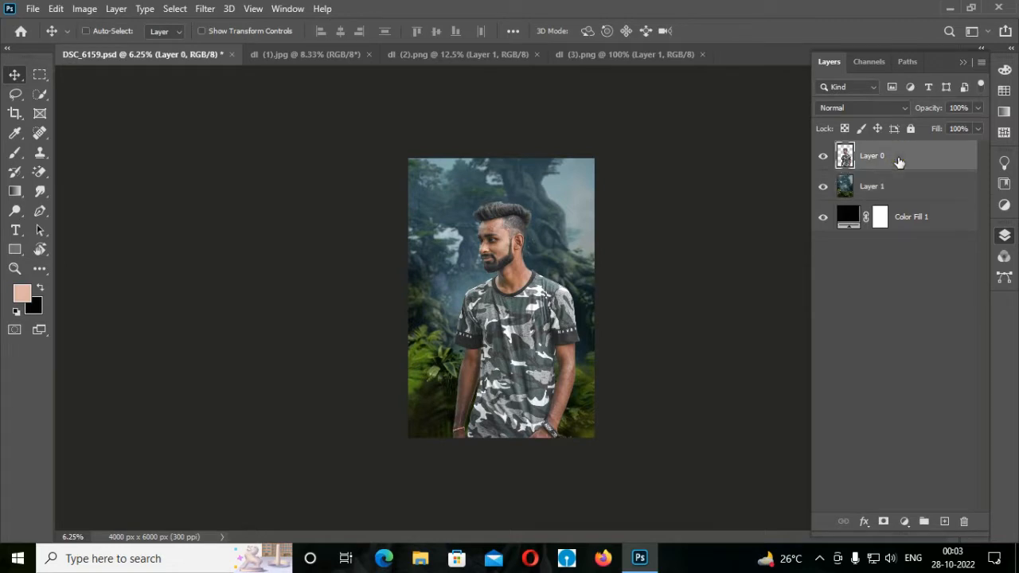
key(ctrl+t)
right_click(513, 295)
click(550, 271)
Scale the man down to about 74% and place him at the lower left of the forest scene
drag(579, 438, 560, 405)
drag(522, 330, 494, 362)
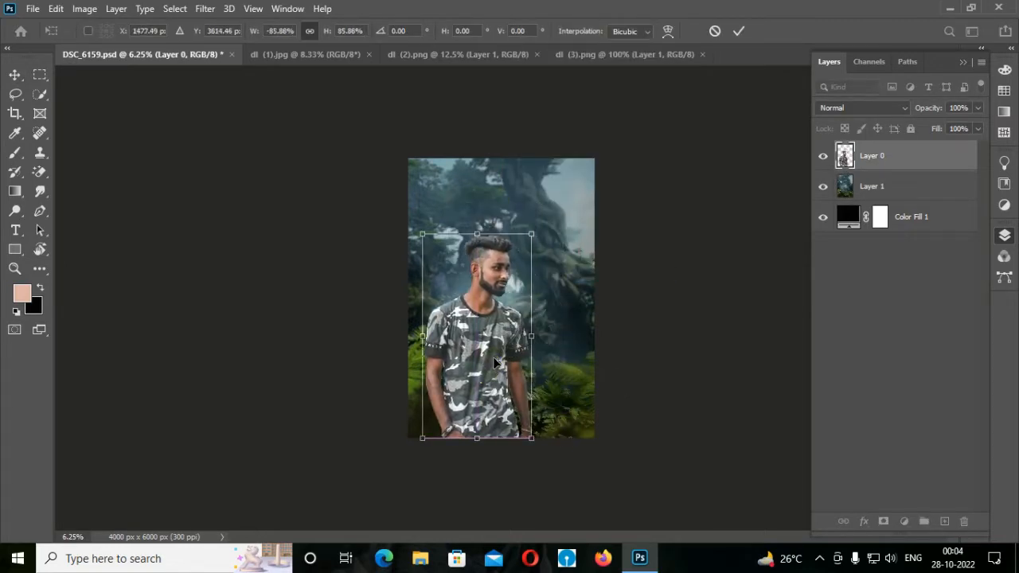
drag(533, 233, 518, 263)
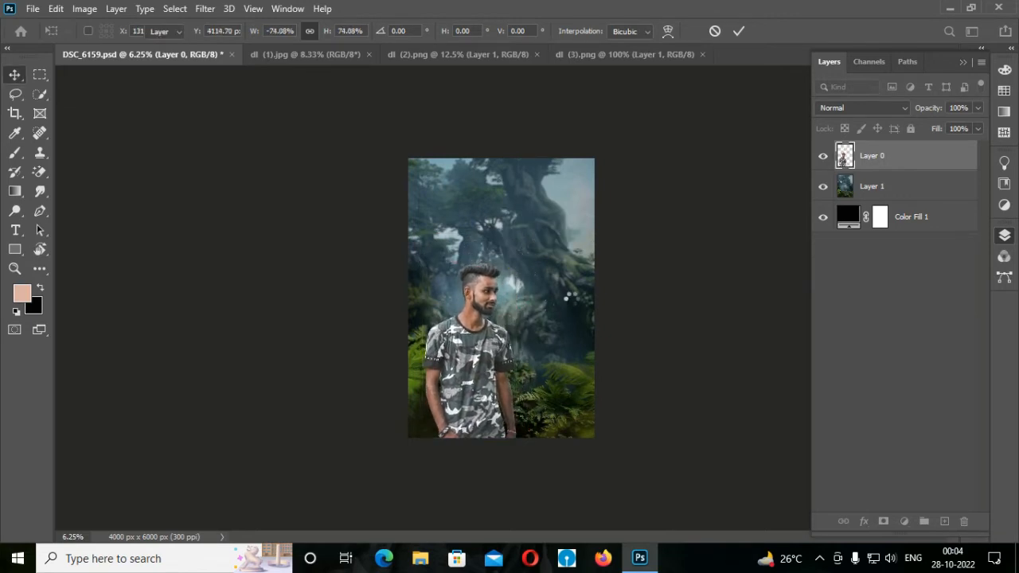
key(Return)
key(ctrl+plus)
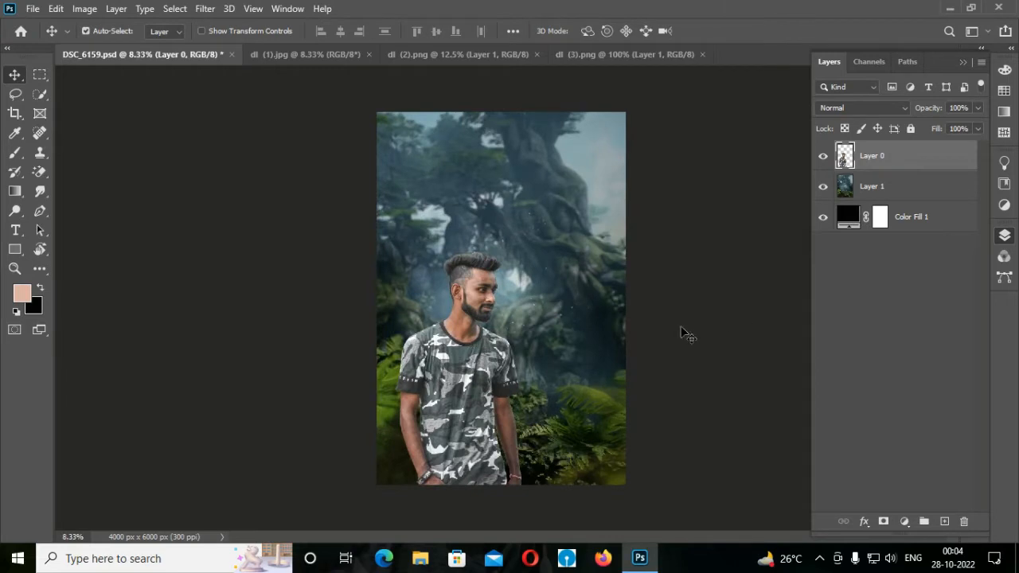
Bring the palm tree from dl (3).png into DSC_6159.psd, and close the dl (1).jpg and dl (3).png documents
click(350, 54)
click(368, 54)
click(482, 54)
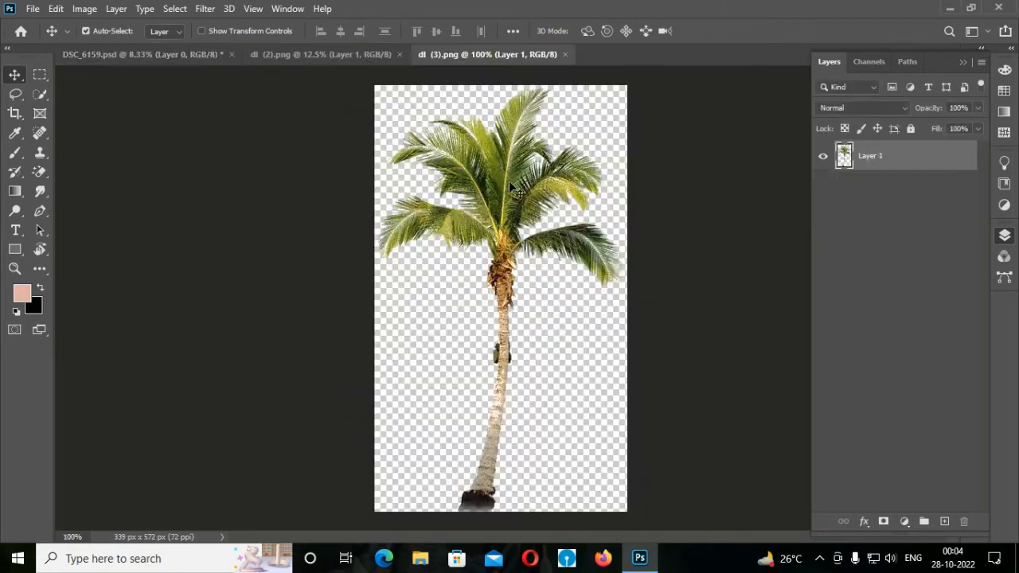
drag(494, 279, 519, 196)
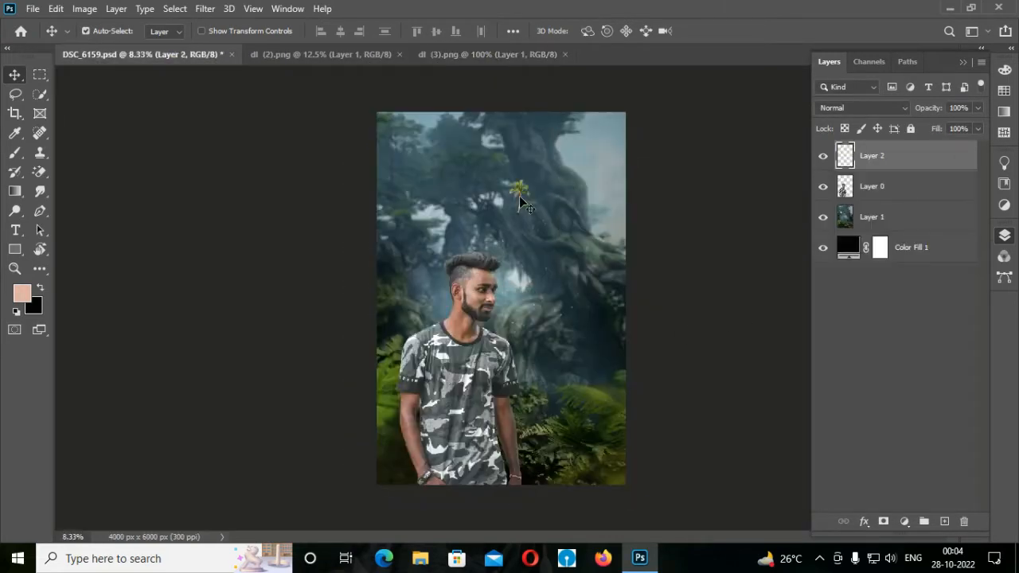
click(565, 54)
Enlarge the palm tree to 1084% and place its fronds in the lower-right corner of the image as foreground
key(ctrl+t)
drag(328, 31, 497, 79)
drag(500, 87, 587, 387)
drag(589, 357, 600, 438)
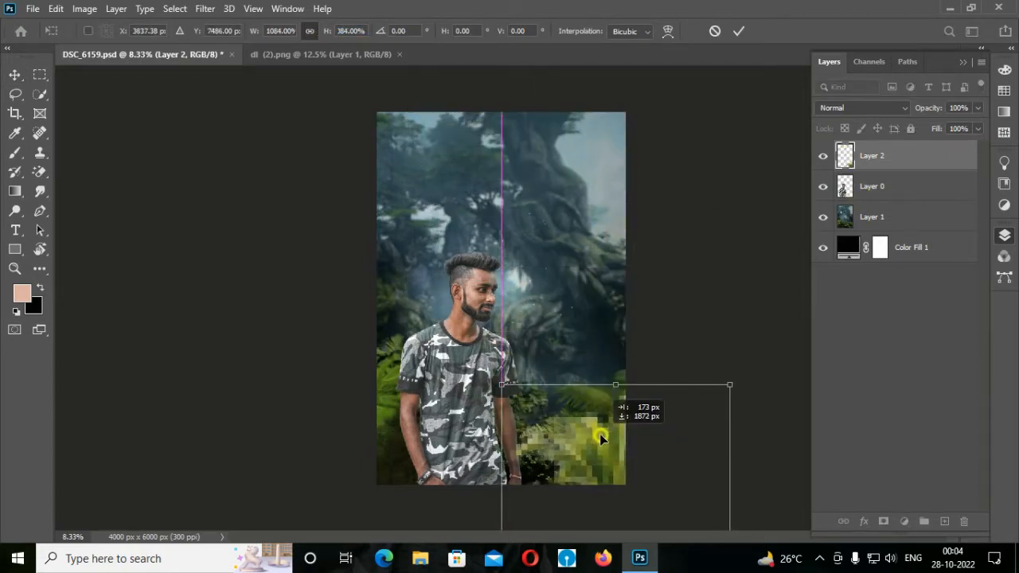
key(Return)
Duplicate the palm layer, flip the copy horizontally and place it in the lower-left corner of the image
key(ctrl+j)
key(ctrl+t)
right_click(599, 433)
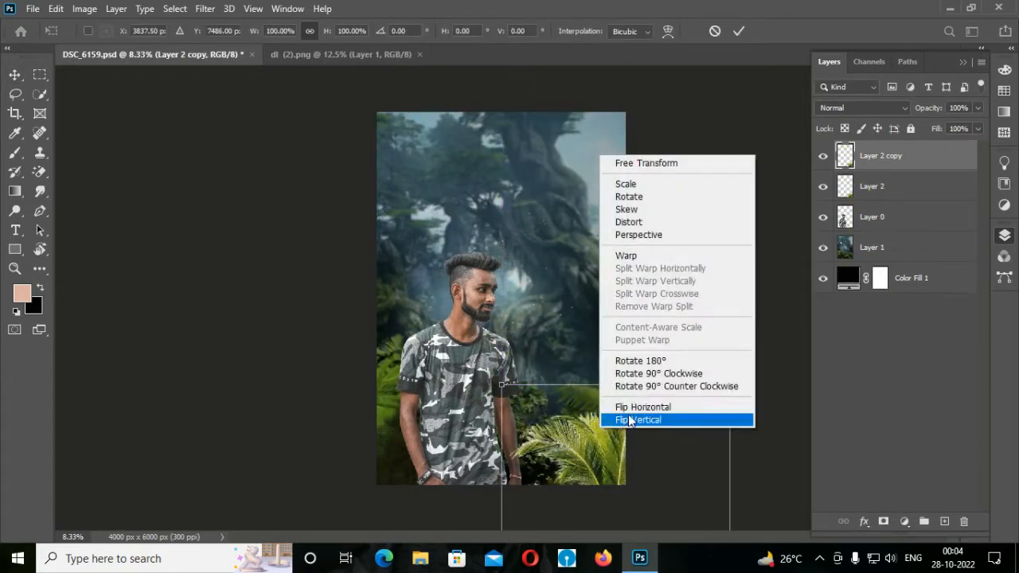
click(601, 420)
drag(598, 423, 405, 425)
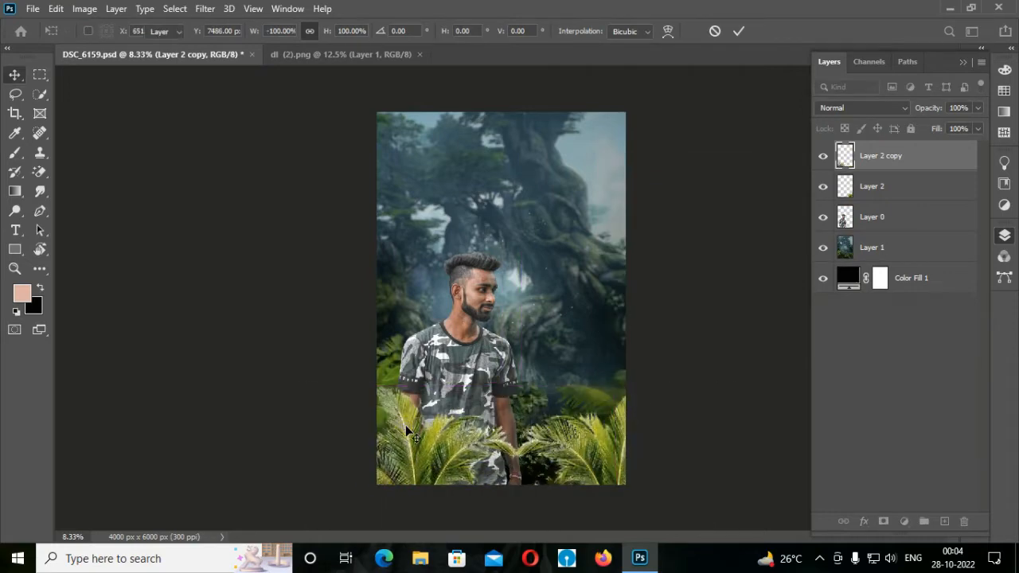
key(Return)
Merge the two palm layers, Layer 2 and Layer 2 copy, into one layer
click(892, 251)
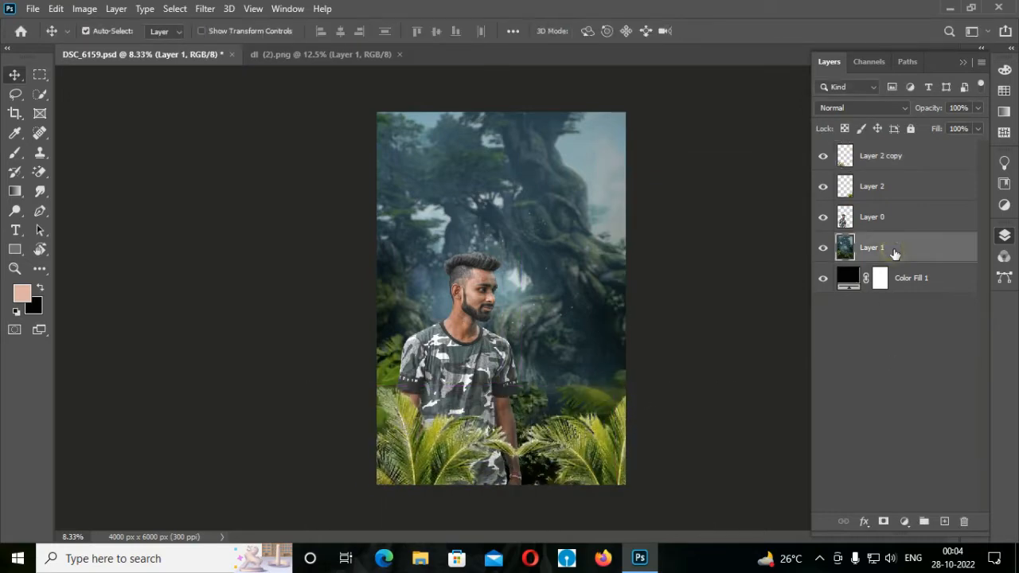
click(918, 185)
shift+click(925, 159)
right_click(926, 164)
click(816, 443)
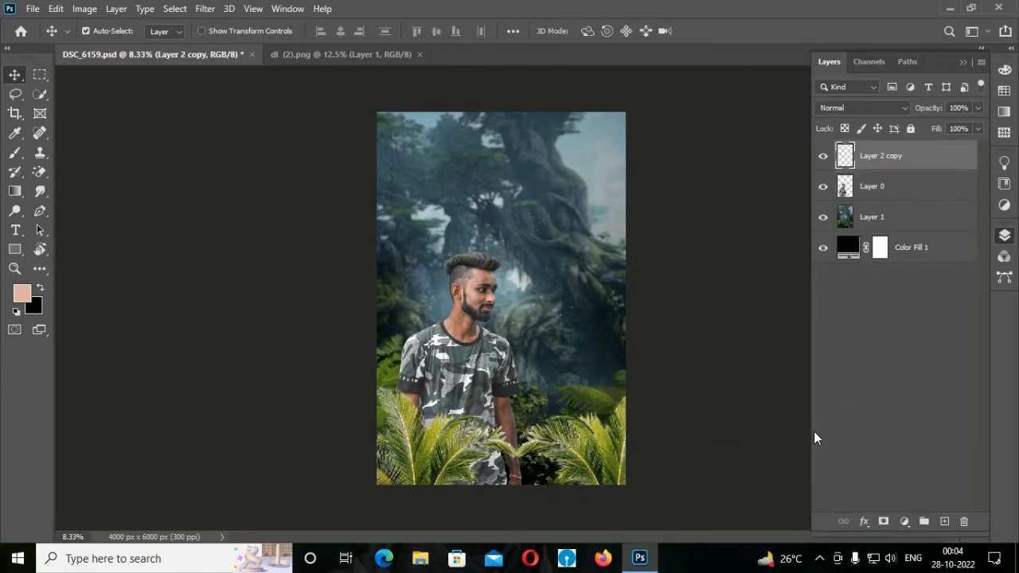
Apply a Gaussian Blur with a radius of about 40 pixels to the merged palm layer
click(205, 8)
mouse_move(250, 175)
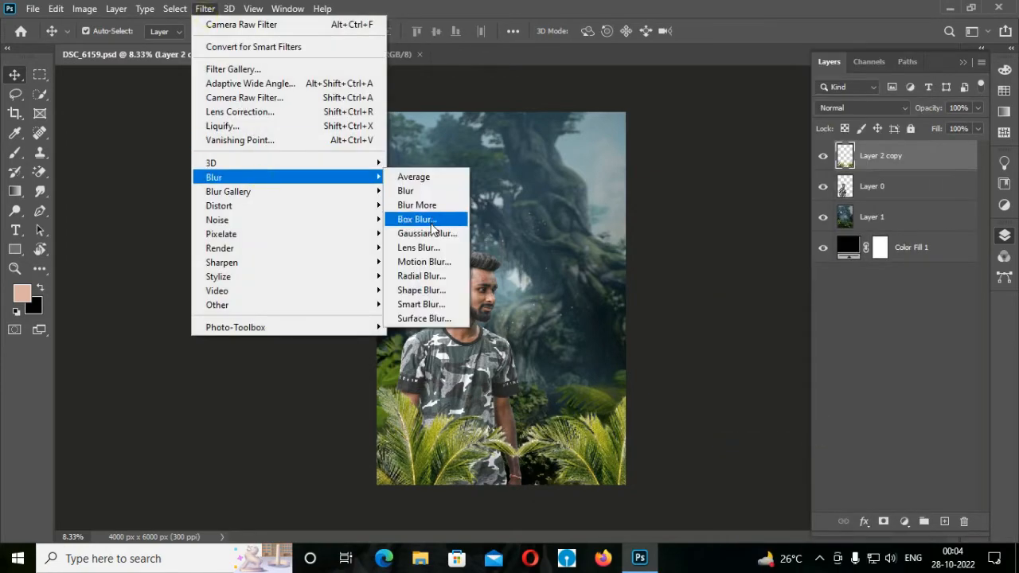
click(427, 222)
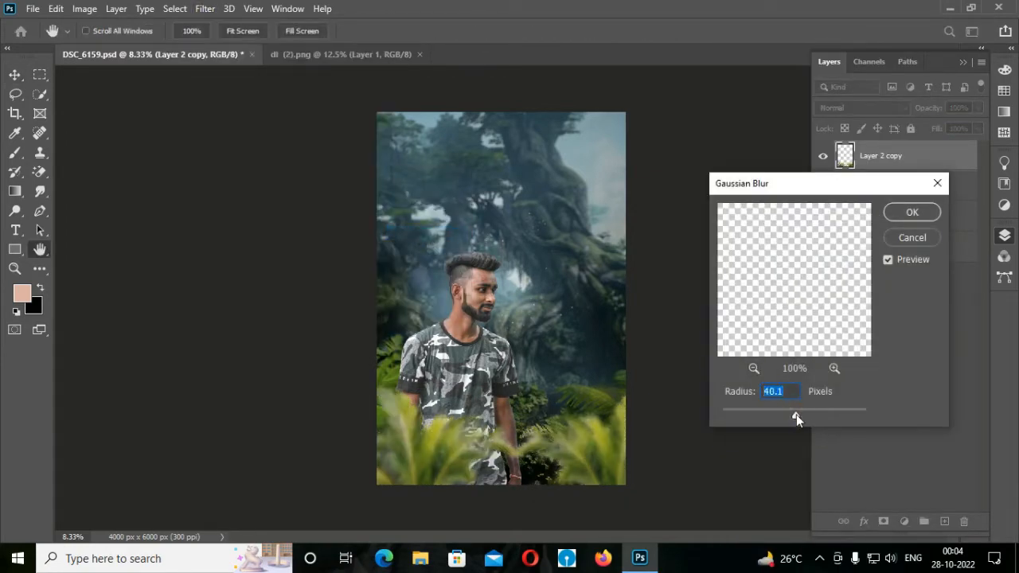
click(899, 213)
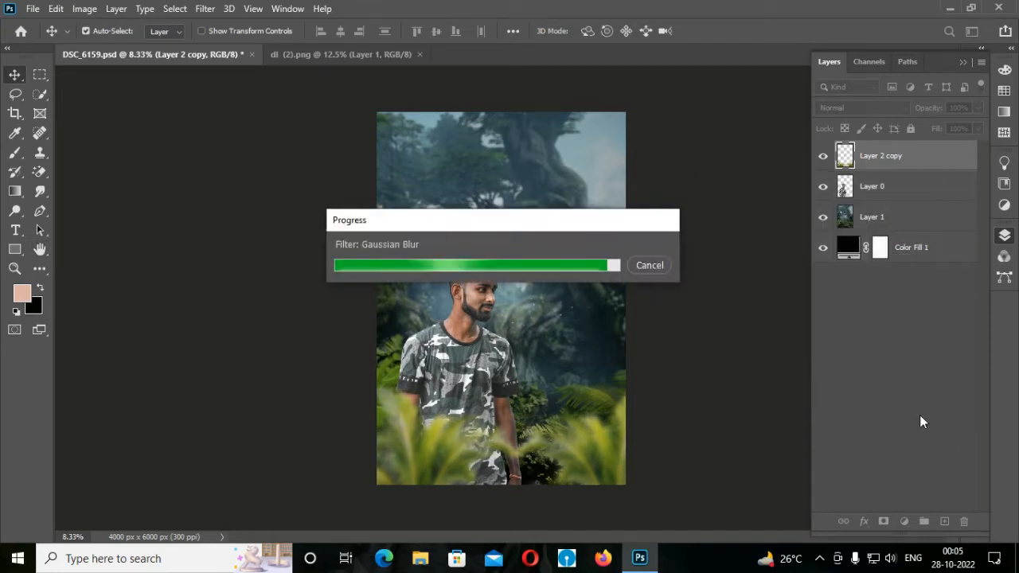
Add a Brightness/Contrast adjustment clipped to the palm layer with brightness -94 and contrast 27
click(905, 521)
click(884, 320)
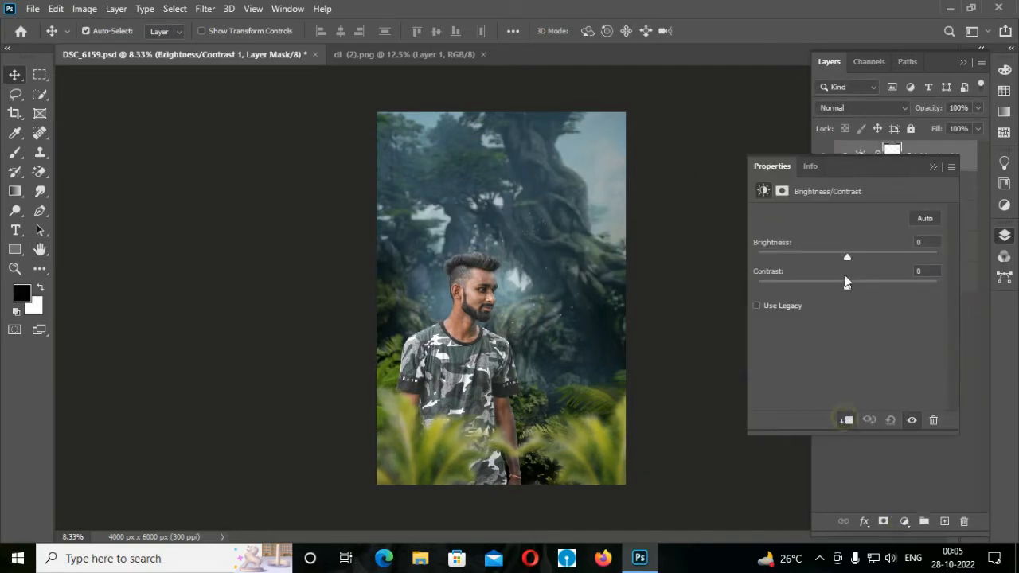
drag(847, 257, 792, 257)
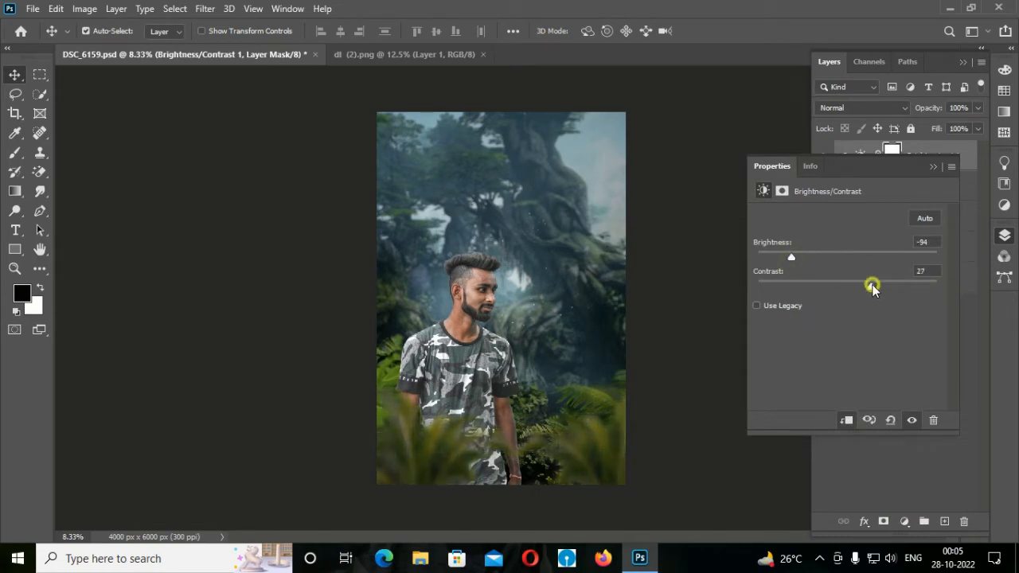
click(934, 167)
Duplicate the forest Layer 1, move the copy above the man's Layer 0 and add a layer mask to it
click(906, 254)
key(ctrl+j)
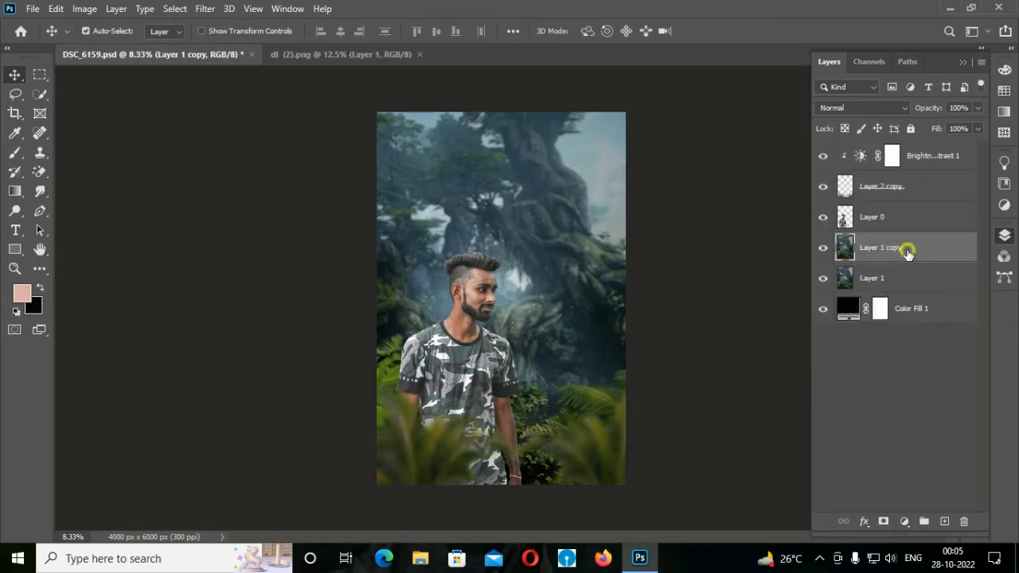
drag(908, 253, 911, 209)
click(883, 521)
scroll(596, 470, down, 1)
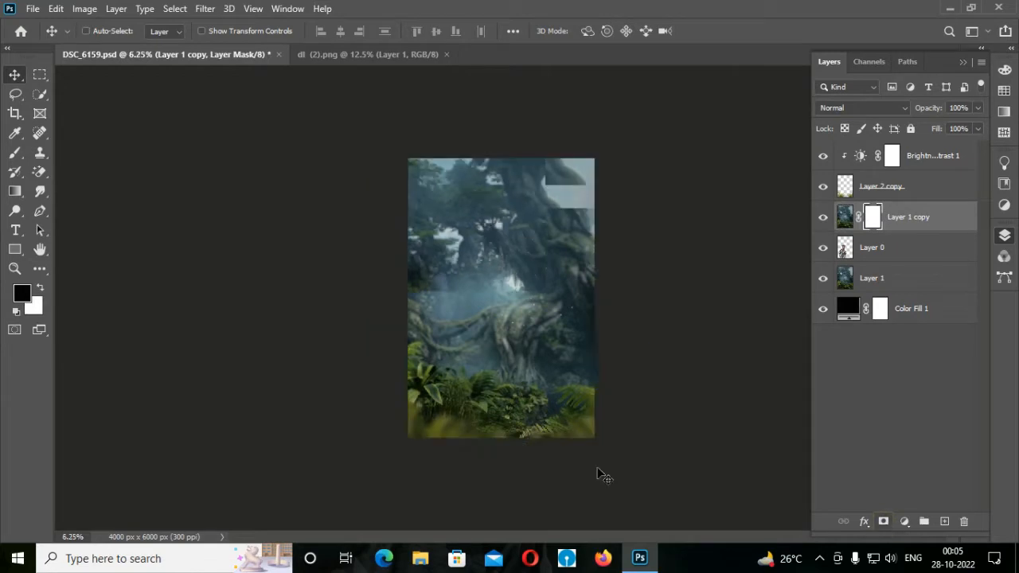
Draw a black-to-transparent gradient on the Layer 1 copy mask and paint it black with a large soft brush to reveal the man
click(15, 195)
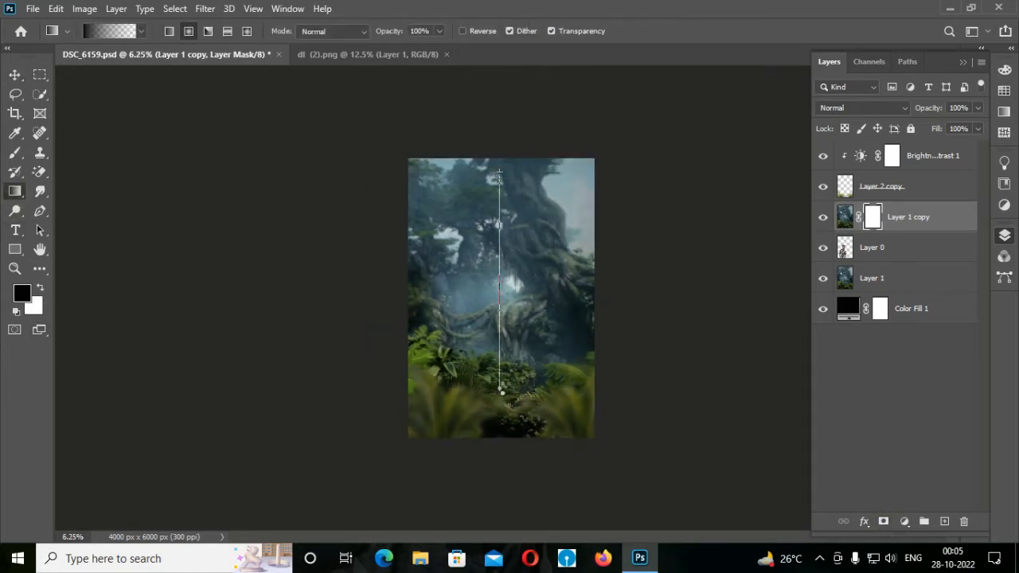
drag(502, 392, 502, 392)
click(14, 153)
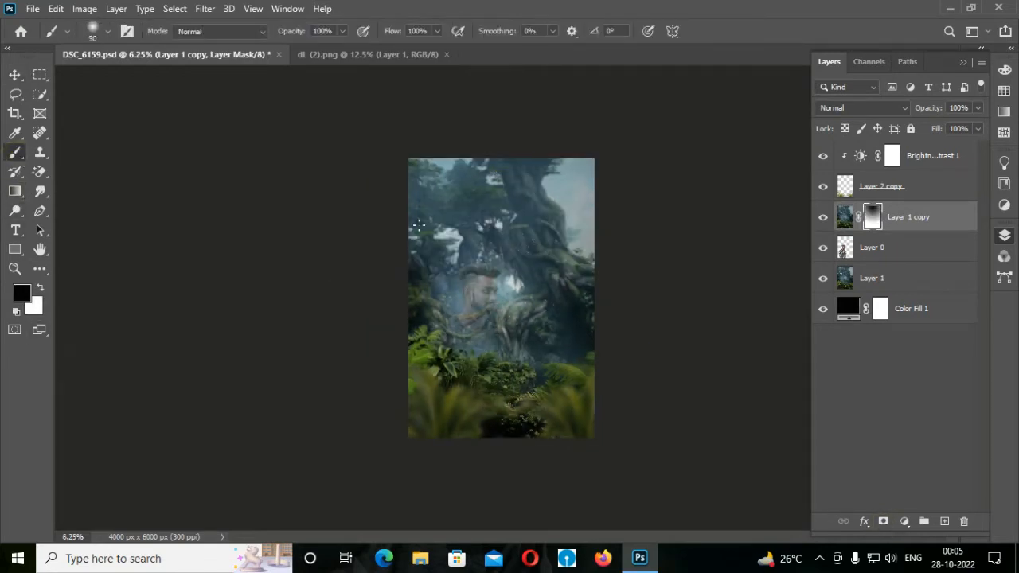
mouse_move(474, 260)
mouse_down()
mouse_move(582, 266)
mouse_move(461, 283)
mouse_move(565, 287)
mouse_move(454, 304)
mouse_move(461, 317)
mouse_move(515, 307)
mouse_move(464, 187)
mouse_up()
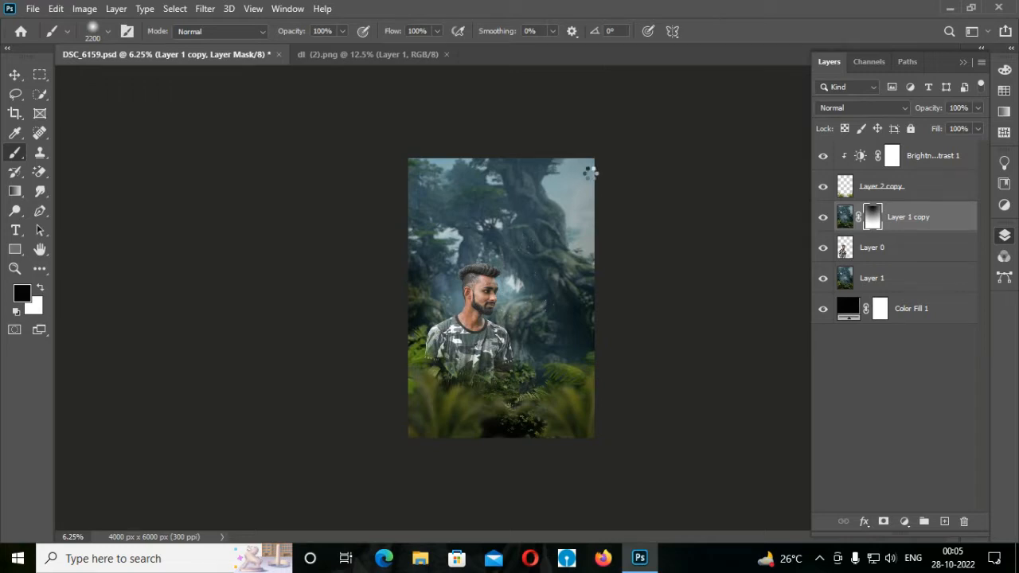
mouse_move(594, 176)
mouse_down()
mouse_move(574, 322)
mouse_move(554, 343)
mouse_move(473, 354)
mouse_move(432, 325)
mouse_move(411, 294)
mouse_move(448, 191)
mouse_move(430, 339)
mouse_move(534, 373)
mouse_move(576, 366)
mouse_move(533, 280)
mouse_up()
Paint black on the Layer 1 copy mask with a small textured brush around the man's hand, and switch back to a soft round brush
key(ctrl+plus)
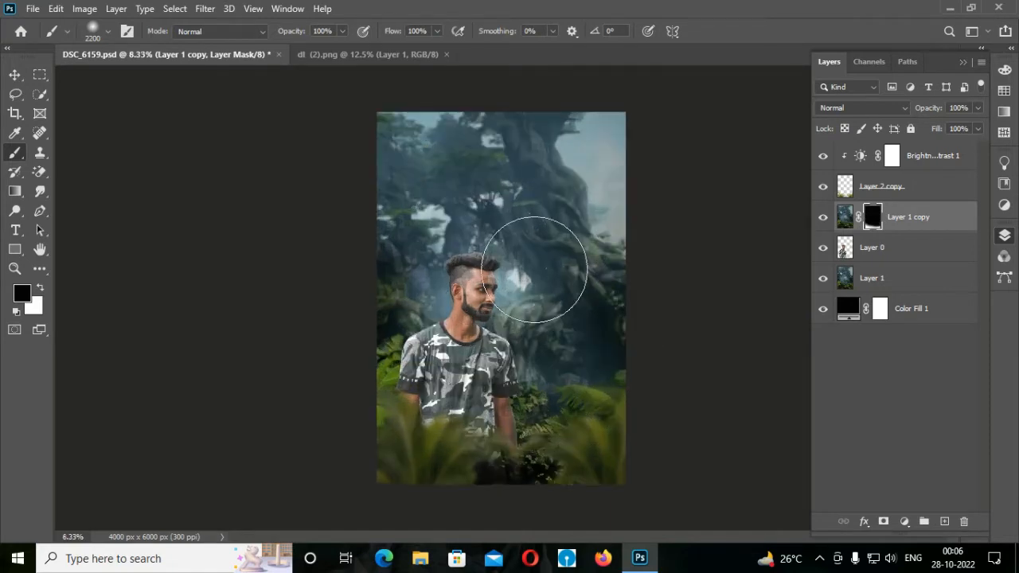
right_click(561, 256)
click(548, 253)
click(563, 435)
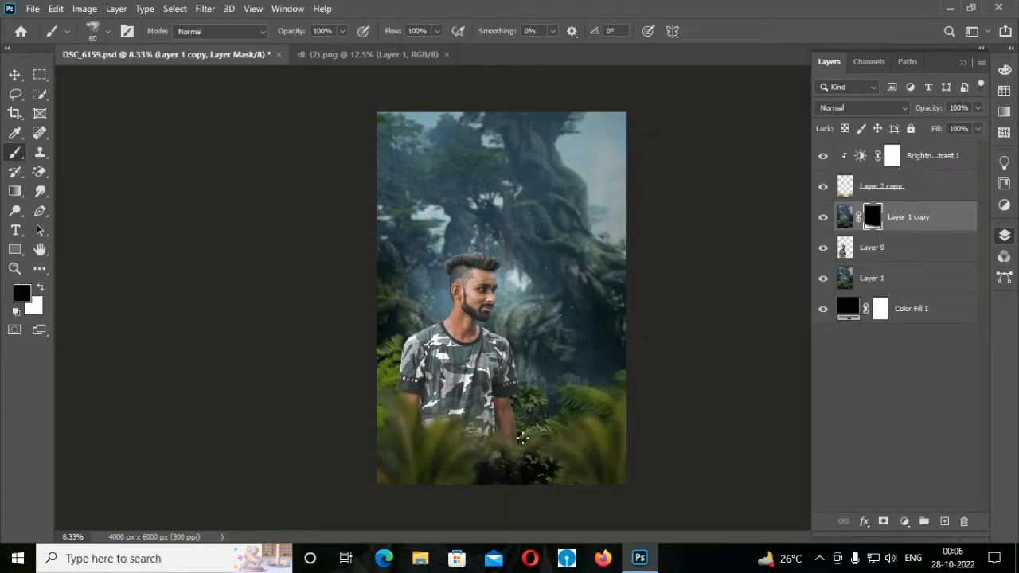
key(bracketleft)
key(bracketleft)
key(bracketleft)
key(bracketleft)
key(bracketleft)
mouse_move(509, 450)
mouse_down()
mouse_move(558, 454)
mouse_move(551, 445)
mouse_move(521, 464)
mouse_up()
right_click(486, 238)
click(561, 255)
click(604, 6)
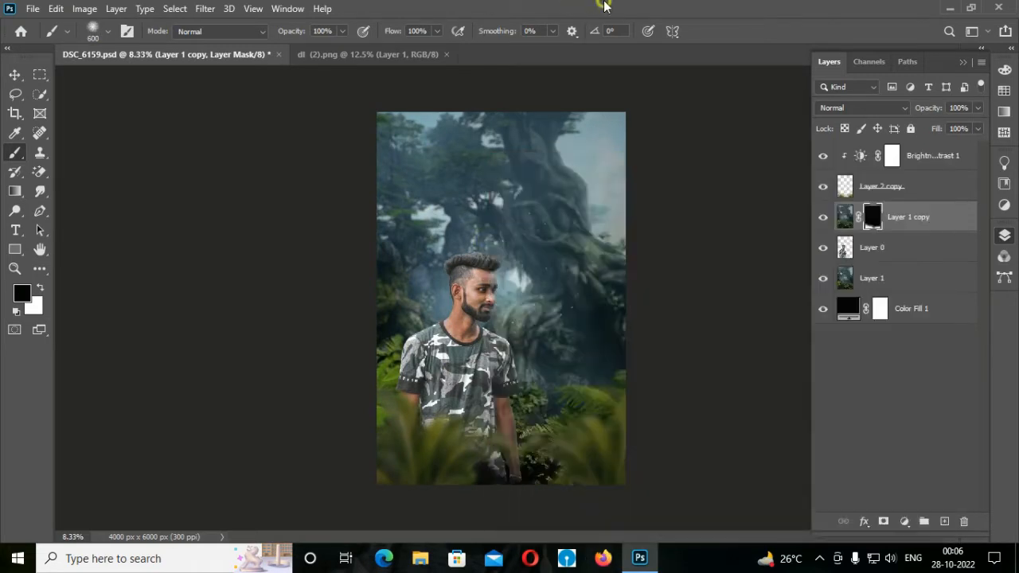
Burn the edges of the man's hair and beard on Layer 0, using Midtones range and 20% exposure
key(ctrl+plus)
key(ctrl+plus)
key(ctrl+plus)
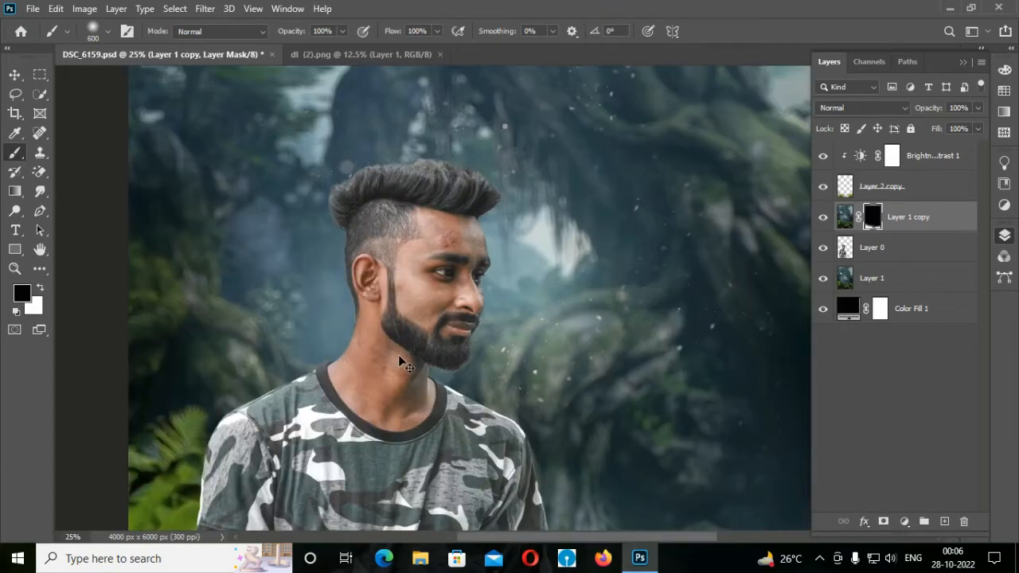
key(ctrl+minus)
key(ctrl+minus)
key(ctrl+plus)
key(ctrl+plus)
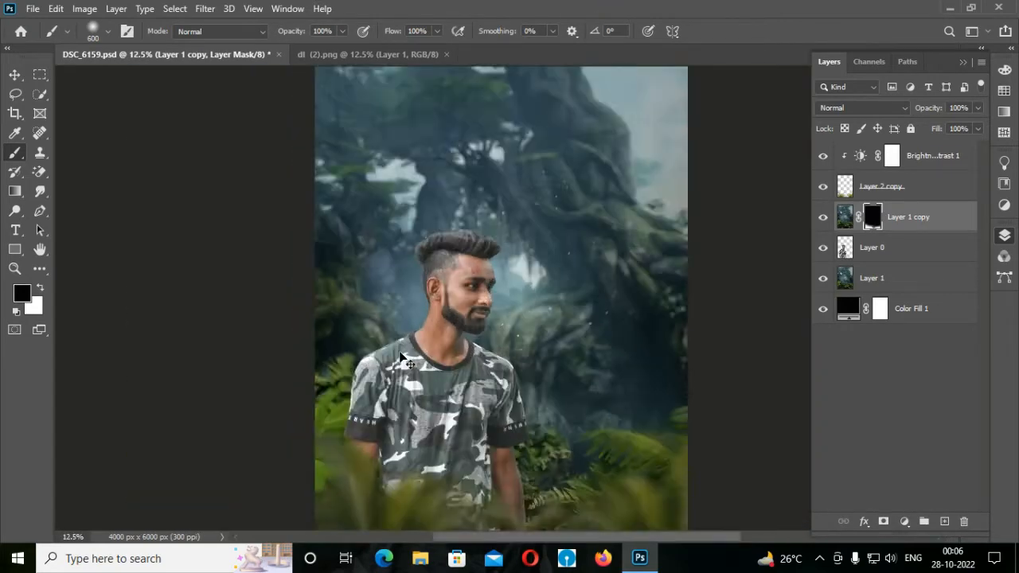
click(843, 251)
key(ctrl+plus)
right_click(14, 210)
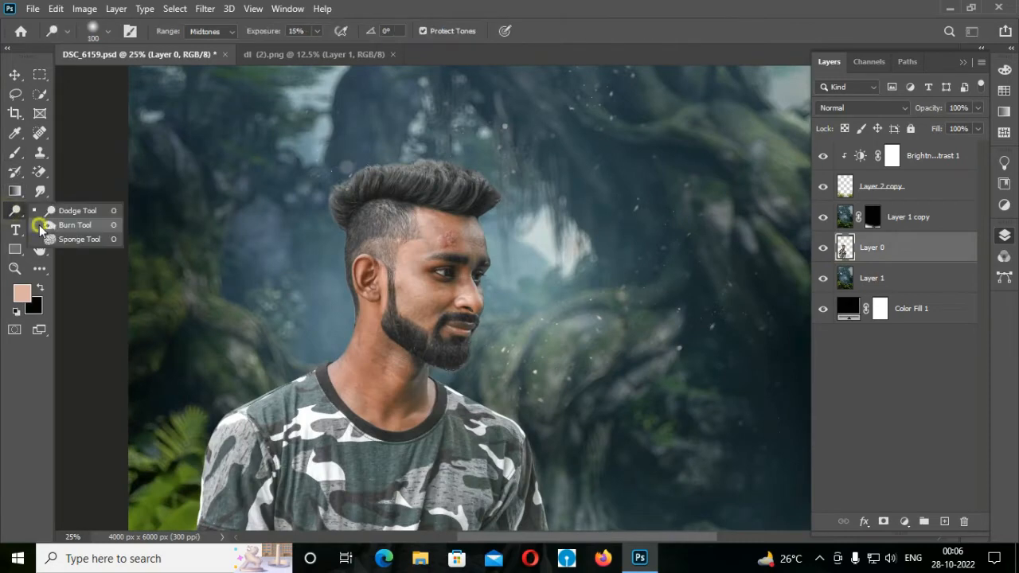
click(79, 221)
key(bracketright)
drag(274, 30, 269, 30)
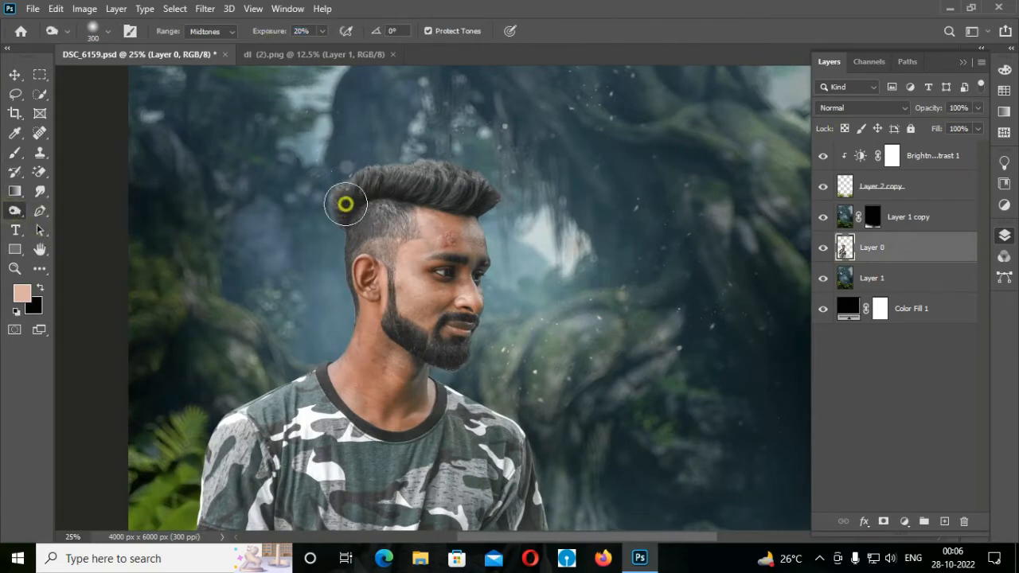
mouse_move(345, 204)
mouse_down()
mouse_move(392, 230)
mouse_move(352, 262)
mouse_move(481, 183)
mouse_up()
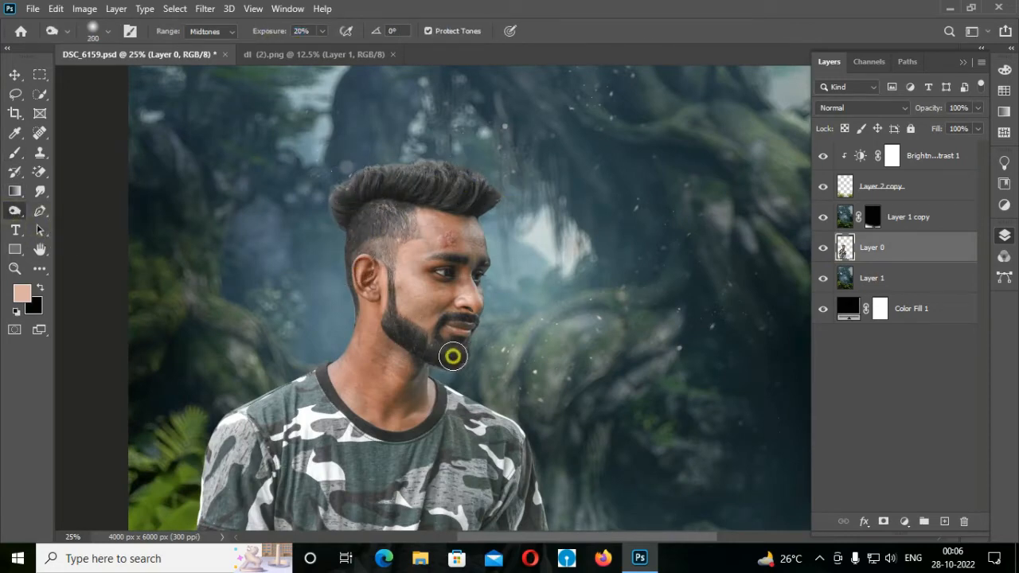
Burn the edges of the man's shirt sleeves and arms on Layer 0 with a larger brush, up to 400 px
key(ctrl+minus)
key(bracketright)
scroll(353, 295, down, 3)
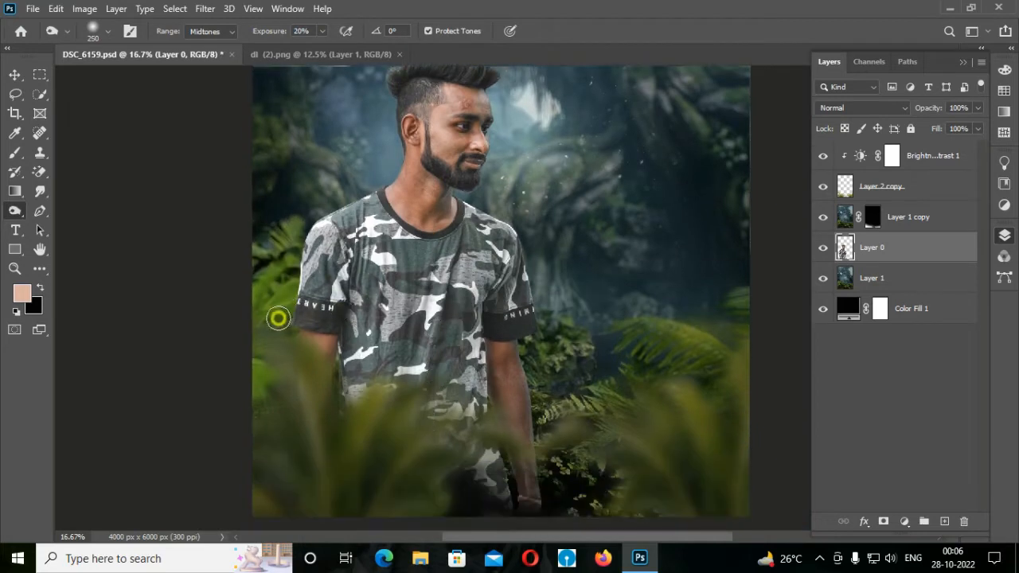
key(bracketright)
key(bracketright)
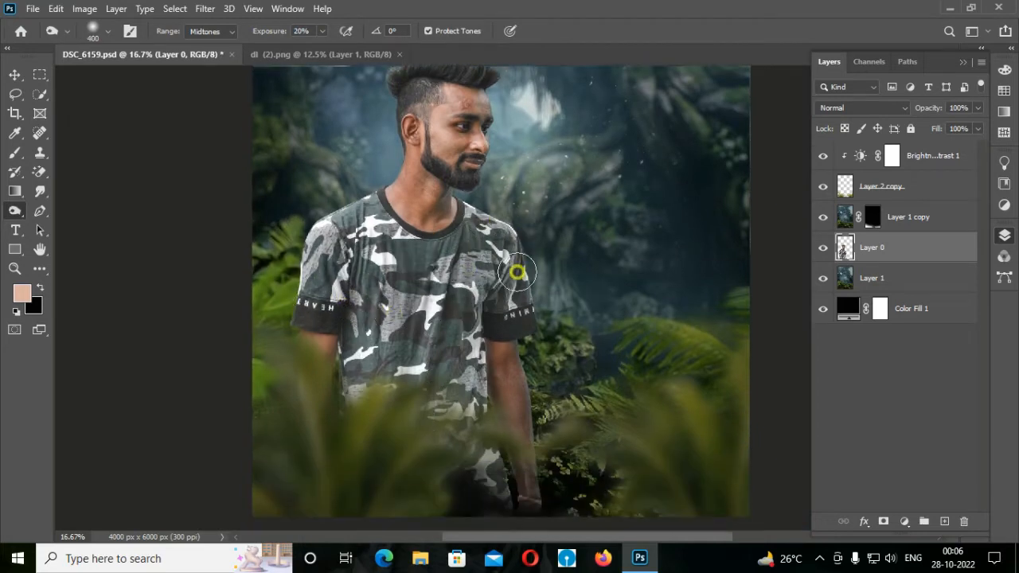
key(ctrl+minus)
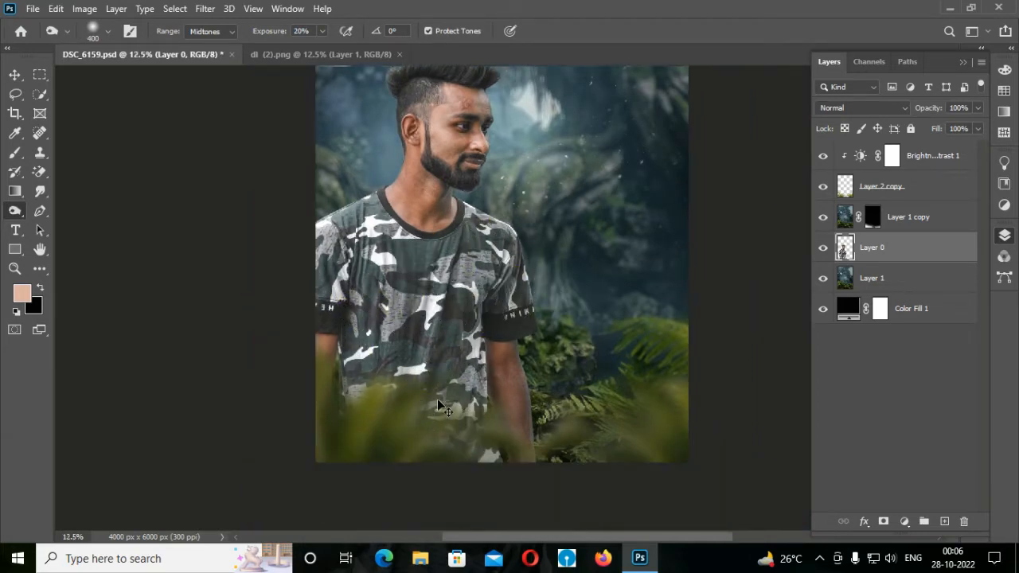
key(ctrl+minus)
key(ctrl+minus)
key(ctrl+plus)
key(v)
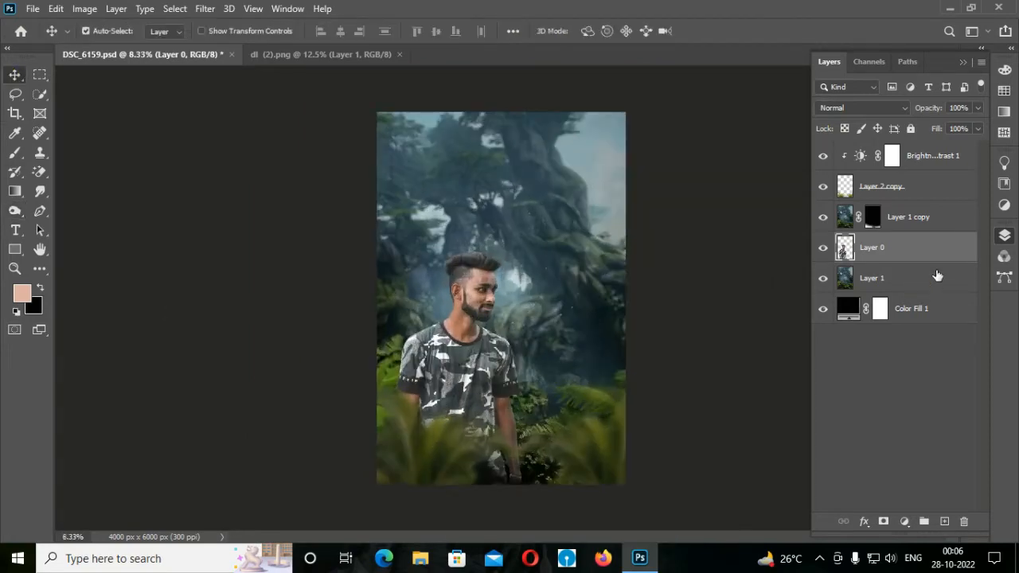
Add an empty layer directly above the forest Layer 1 and activate the Brush with black as foreground colour
click(938, 276)
click(944, 521)
click(14, 152)
click(40, 288)
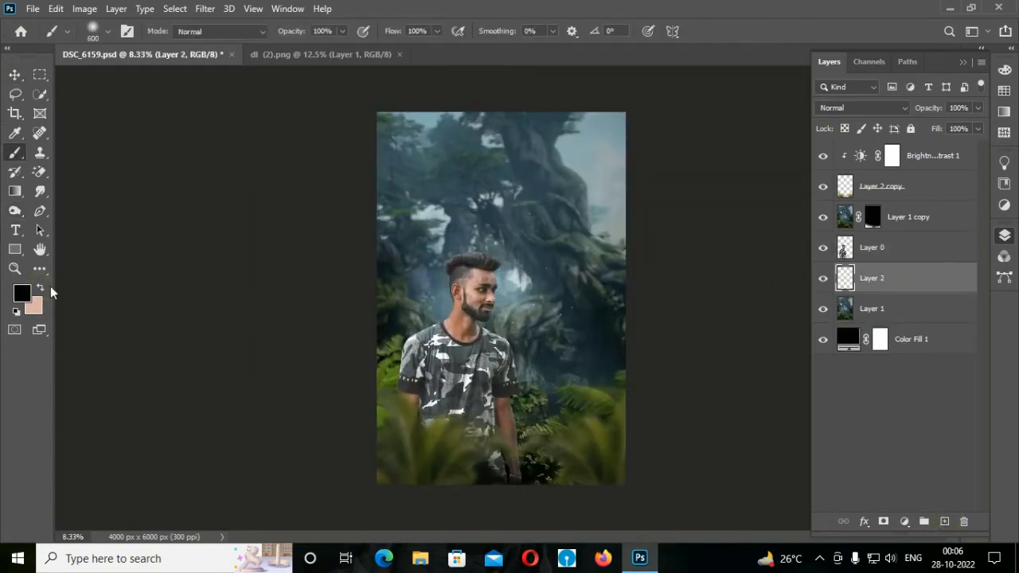
Set the foreground colour to web-safe cyan, 00ffff
click(23, 293)
click(706, 242)
click(653, 298)
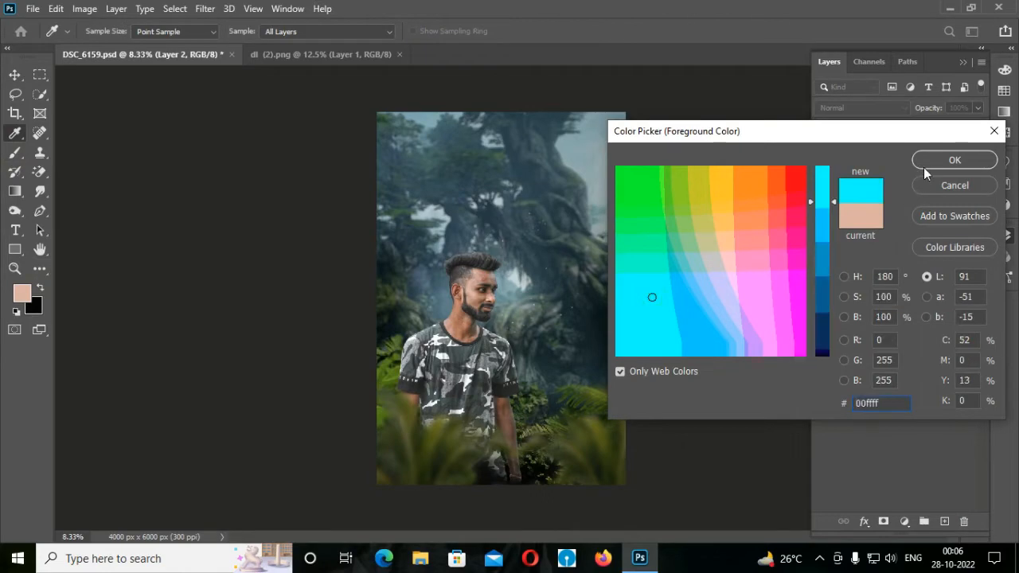
key(Return)
Set the foreground colour to white
click(21, 294)
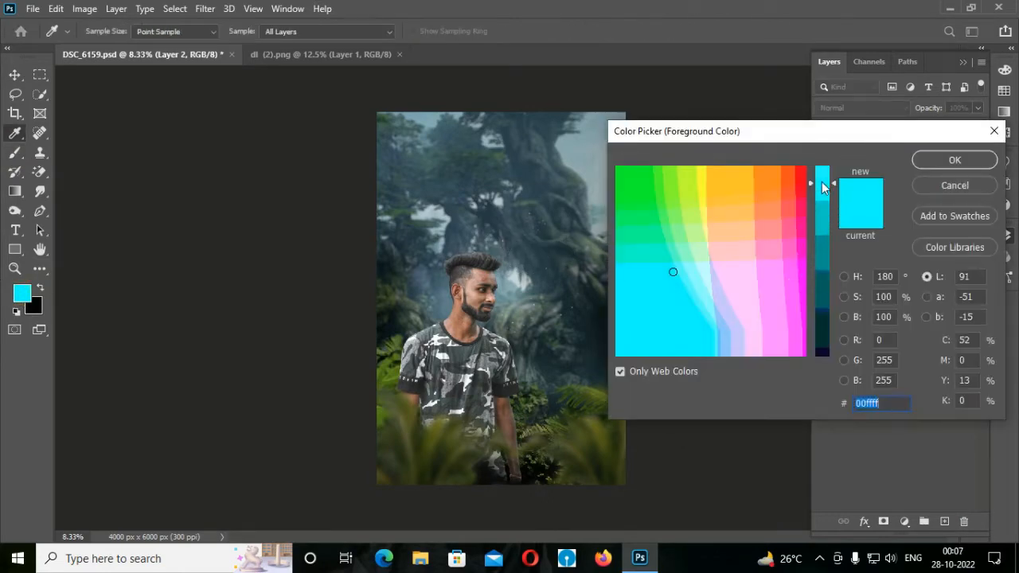
click(722, 282)
click(954, 160)
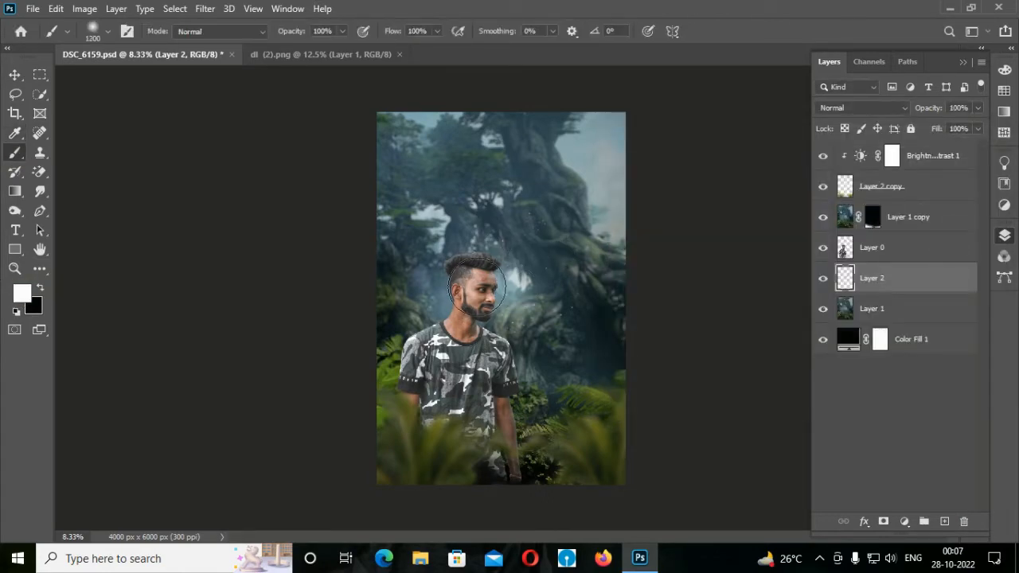
Paint a soft white glow behind the man's head on Layer 2 and set that layer to 63% opacity and 88% fill
drag(476, 285, 492, 287)
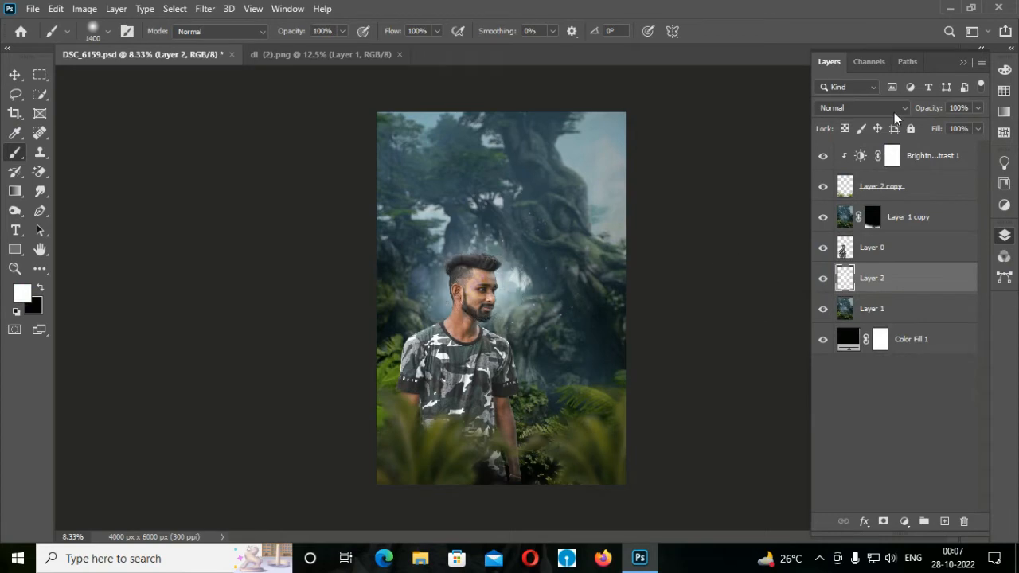
key(ctrl+t)
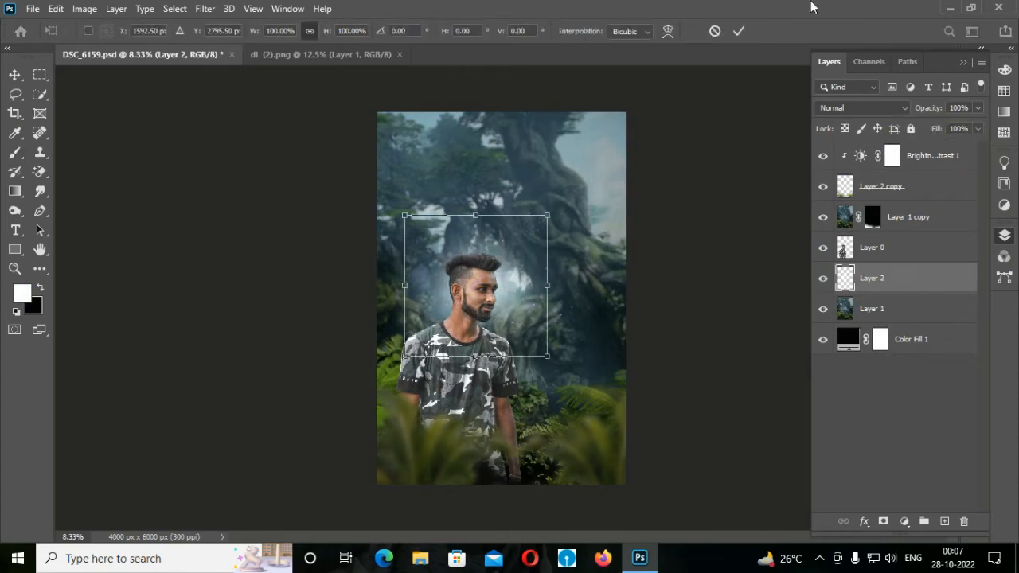
key(Return)
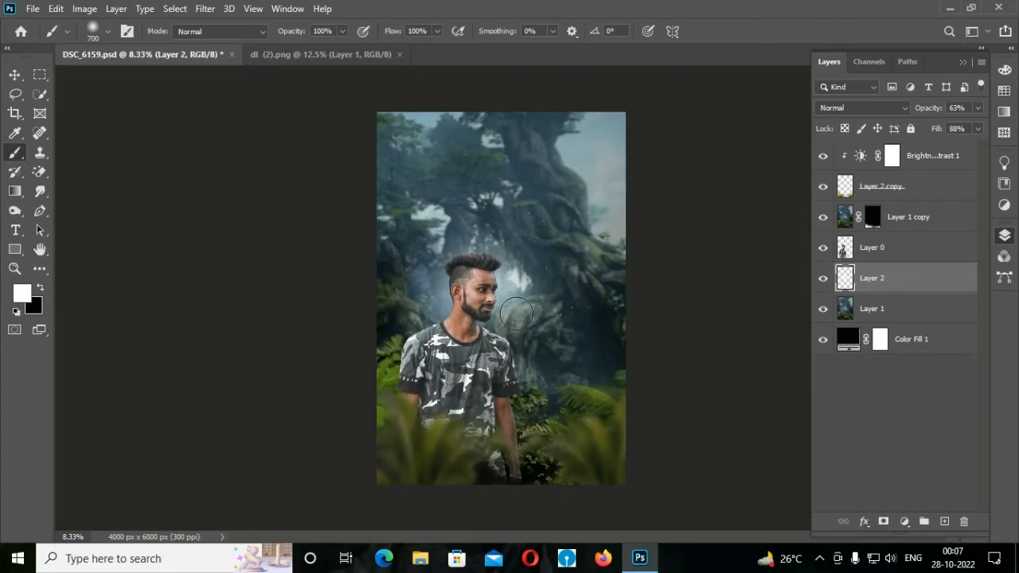
Add an empty layer above the man's Layer 0 and clip it to Layer 0
click(910, 247)
click(946, 521)
right_click(931, 248)
click(807, 285)
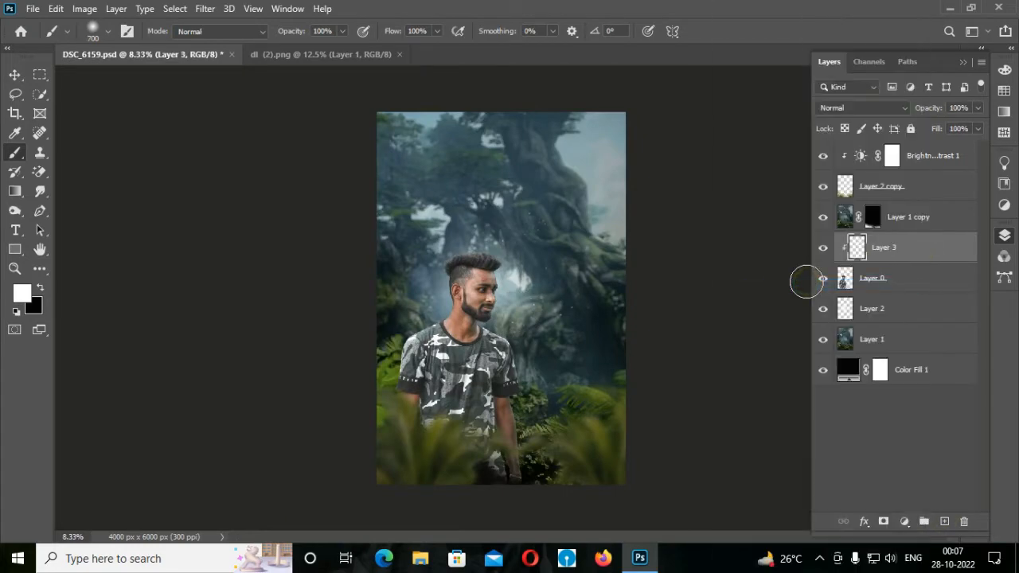
Paint soft white rim light around the man's hair, face and shoulders on the clipped layer with a 400 px brush
key(ctrl+plus)
key(ctrl+plus)
key(ctrl+plus)
key(ctrl+plus)
key(bracketleft)
key(bracketleft)
key(bracketleft)
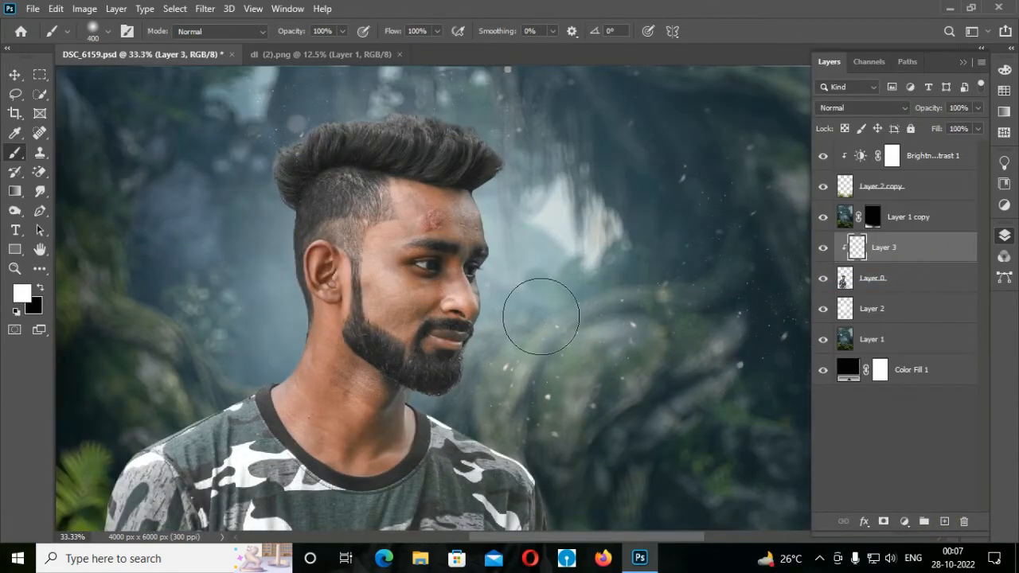
mouse_move(542, 316)
mouse_down()
mouse_move(510, 390)
mouse_move(540, 366)
mouse_move(566, 252)
mouse_move(557, 209)
mouse_move(545, 226)
mouse_move(532, 193)
mouse_move(553, 233)
mouse_move(536, 208)
mouse_move(499, 95)
mouse_move(517, 89)
mouse_move(482, 74)
mouse_move(285, 66)
mouse_move(386, 61)
mouse_move(168, 146)
mouse_move(216, 164)
mouse_move(253, 99)
mouse_move(218, 226)
mouse_move(235, 256)
mouse_move(239, 224)
mouse_move(235, 307)
mouse_move(254, 300)
mouse_move(235, 343)
mouse_move(144, 388)
mouse_move(189, 379)
mouse_move(77, 425)
mouse_up()
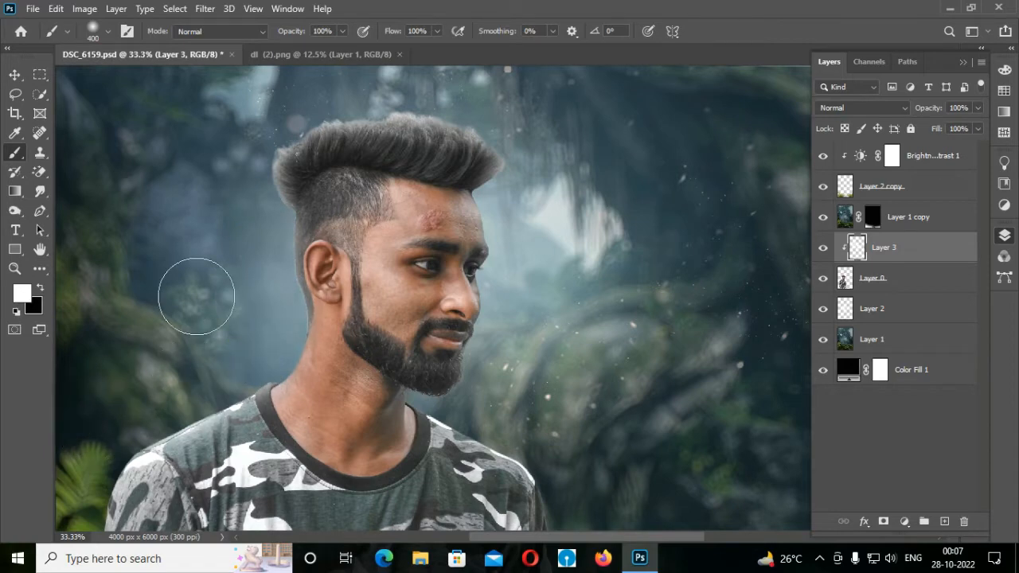
Paint a finer white rim light along the man's nose, eye and forehead profile with a soft brush of 90 px down to 70 px
key(ctrl+plus)
key(ctrl+plus)
key(bracketleft)
key(bracketleft)
key(bracketleft)
key(bracketleft)
key(bracketleft)
key(bracketleft)
key(bracketleft)
key(bracketleft)
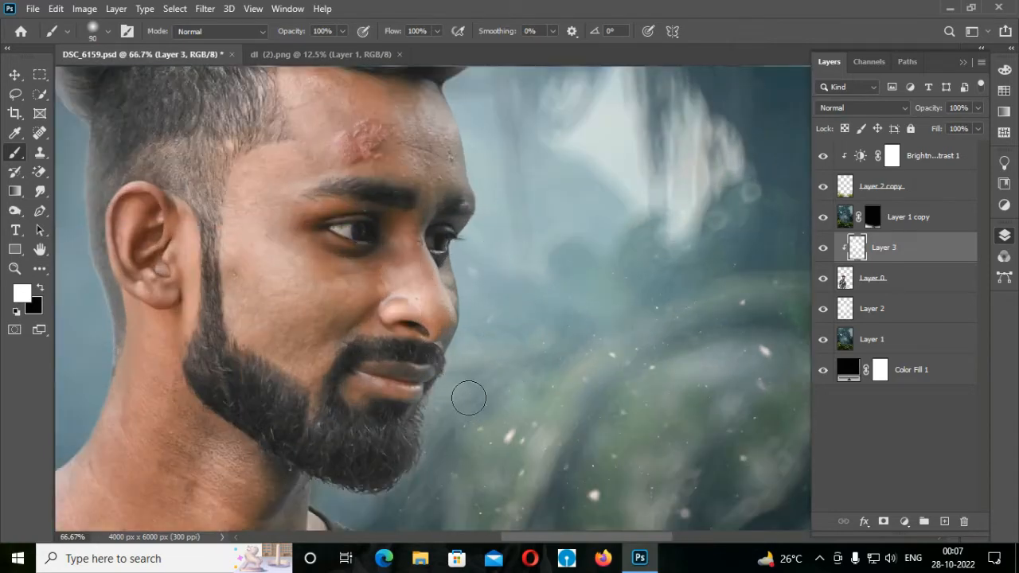
drag(480, 306, 480, 313)
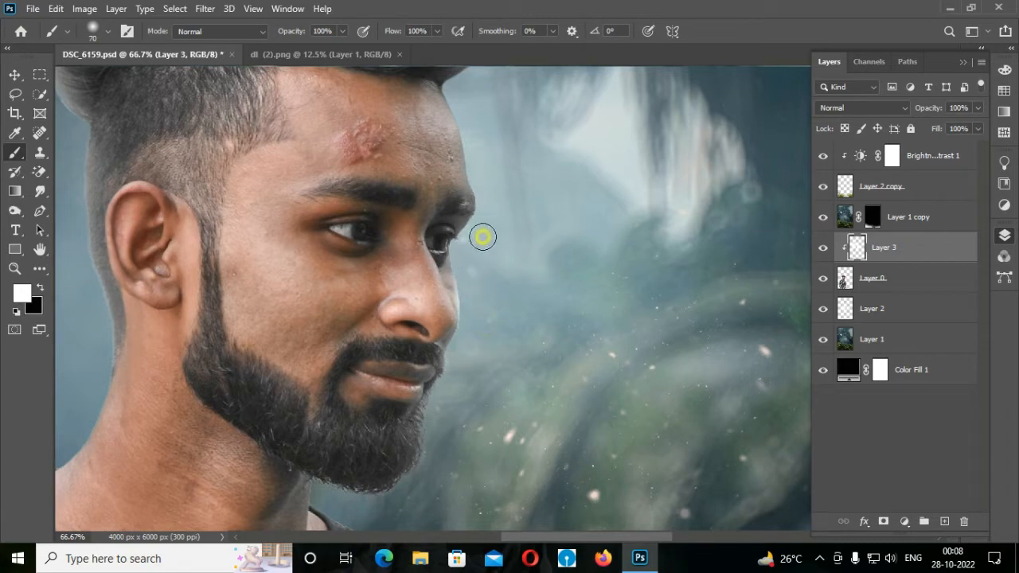
scroll(478, 267, up, 2)
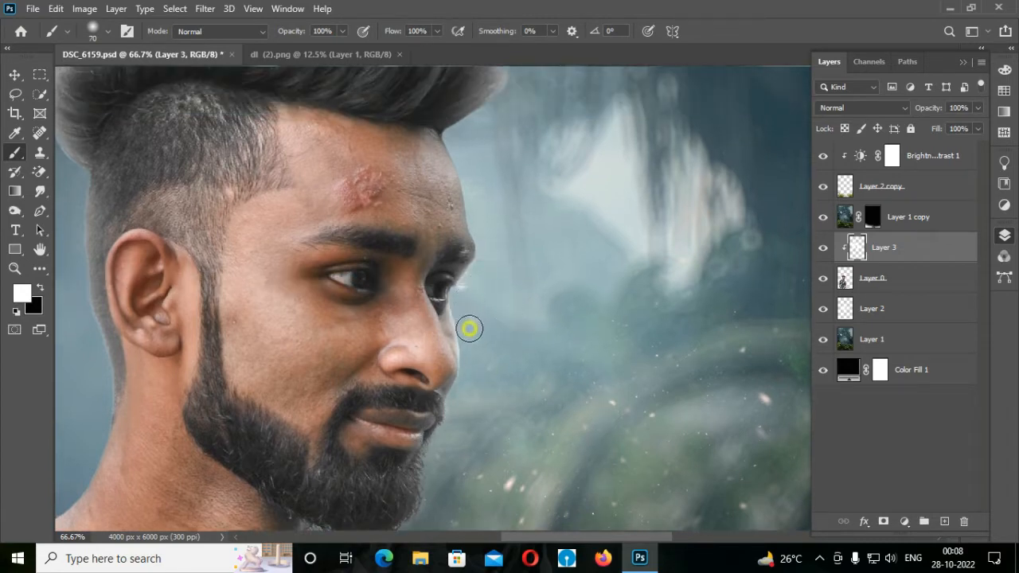
scroll(477, 363, up, 4)
drag(462, 251, 488, 345)
scroll(528, 378, down, 8)
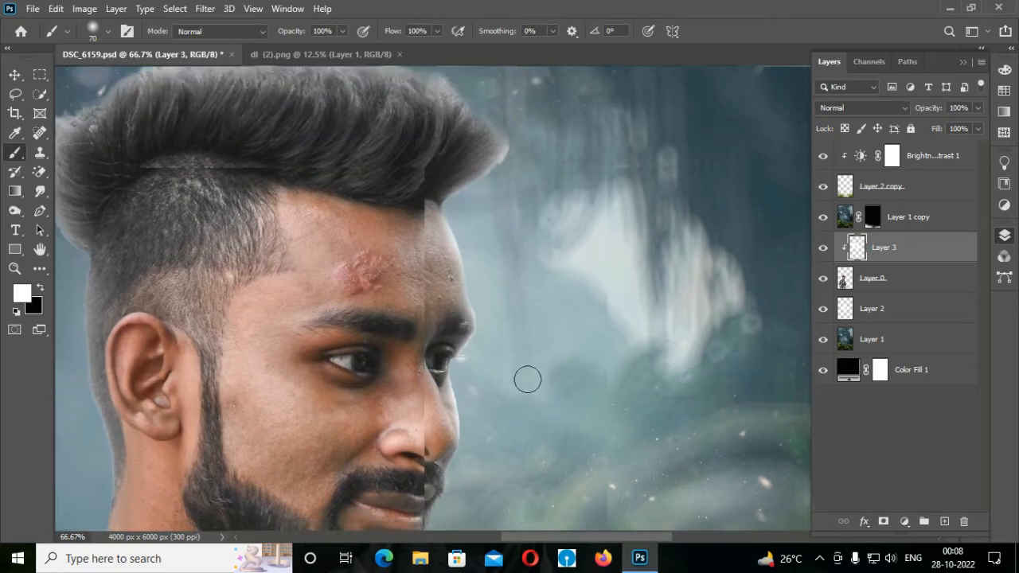
Paint a thin white rim light along the lips, chin, beard and front shoulder with a soft brush of about 45 to 60 px
scroll(446, 303, down, 3)
key(bracketleft)
key(bracketleft)
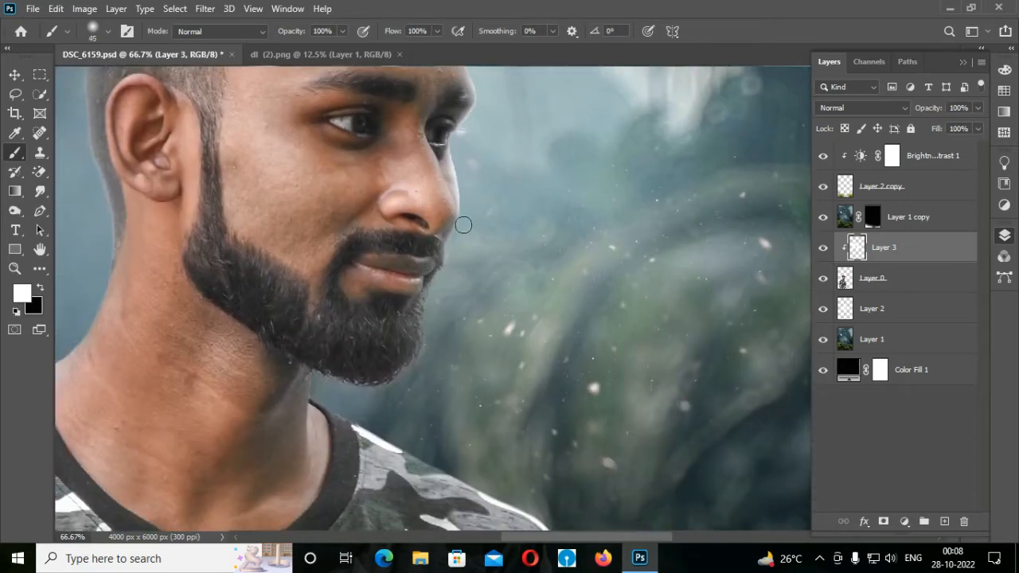
mouse_move(458, 265)
mouse_down()
mouse_move(434, 351)
mouse_move(407, 393)
mouse_move(368, 407)
mouse_up()
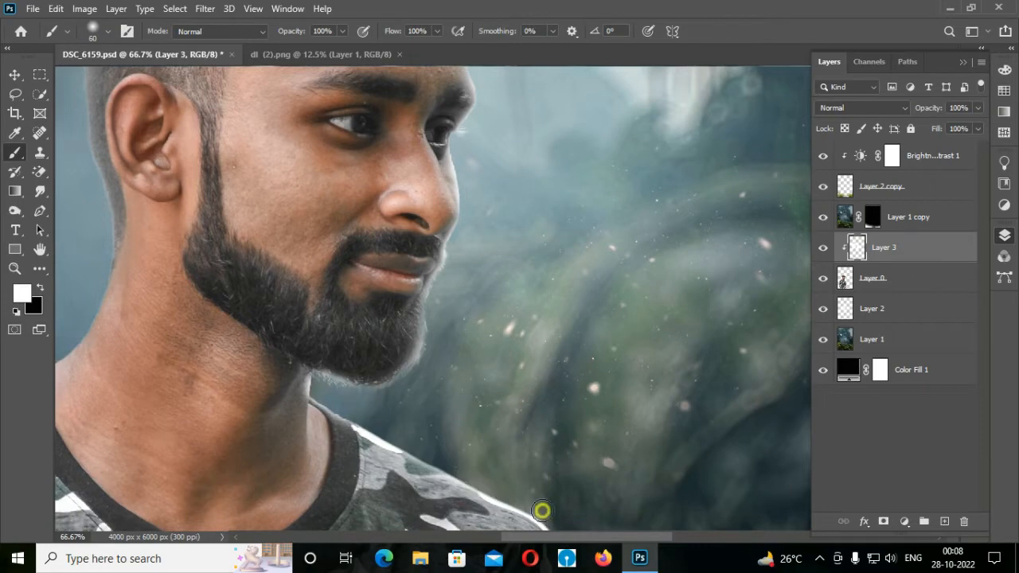
Paint white rim light along the back of the man's neck, head and hair with a soft brush of about 60 to 70 px
drag(604, 538, 535, 537)
scroll(503, 387, up, 5)
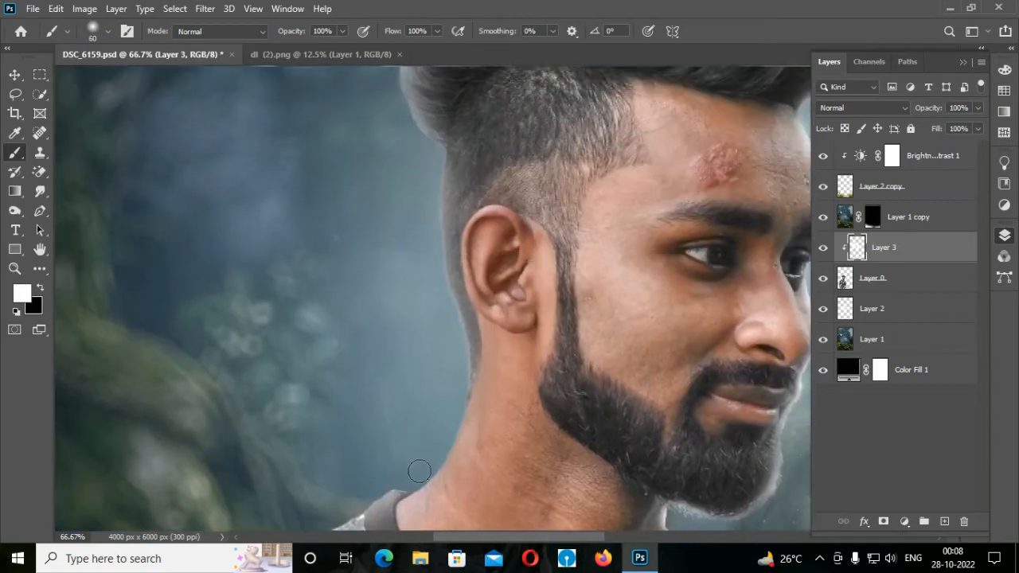
mouse_move(417, 476)
mouse_down()
mouse_move(455, 381)
mouse_move(432, 284)
mouse_move(441, 312)
mouse_move(429, 155)
mouse_up()
scroll(384, 345, up, 1)
scroll(383, 346, up, 5)
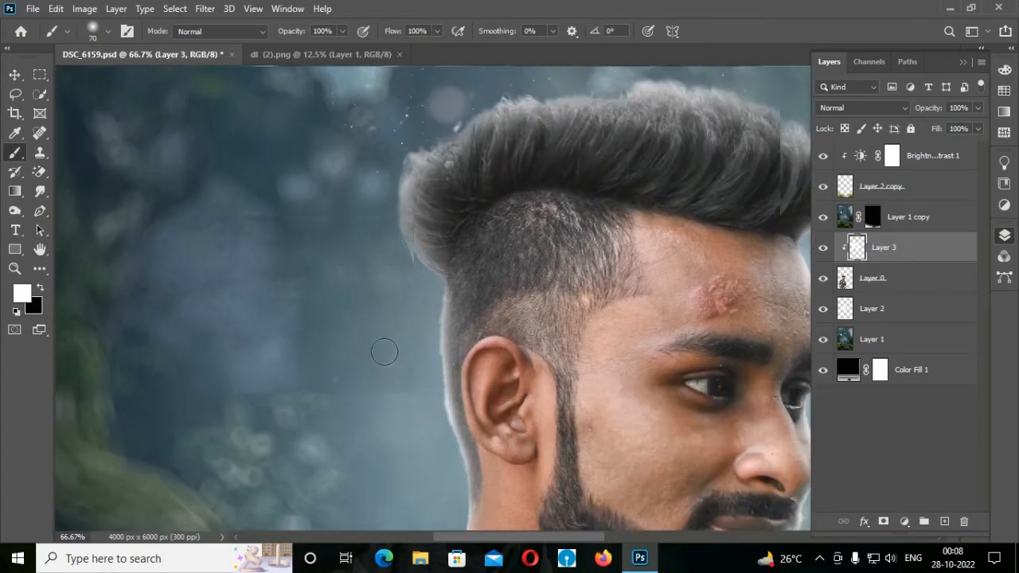
mouse_move(435, 415)
mouse_down()
mouse_move(394, 364)
mouse_move(405, 381)
mouse_move(388, 305)
mouse_up()
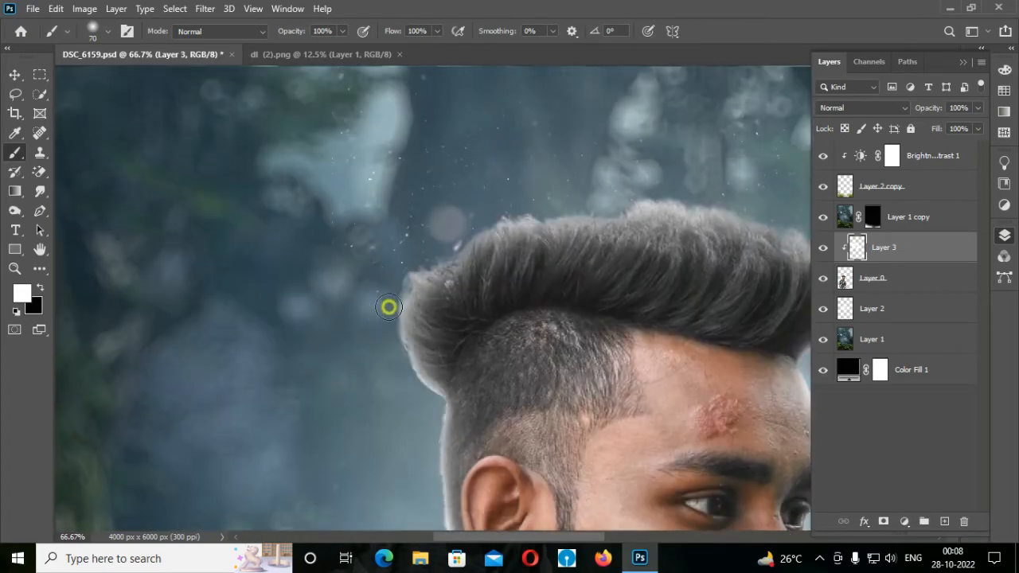
key(ctrl+minus)
key(ctrl+minus)
key(ctrl+minus)
key(ctrl+minus)
key(ctrl+minus)
key(ctrl+minus)
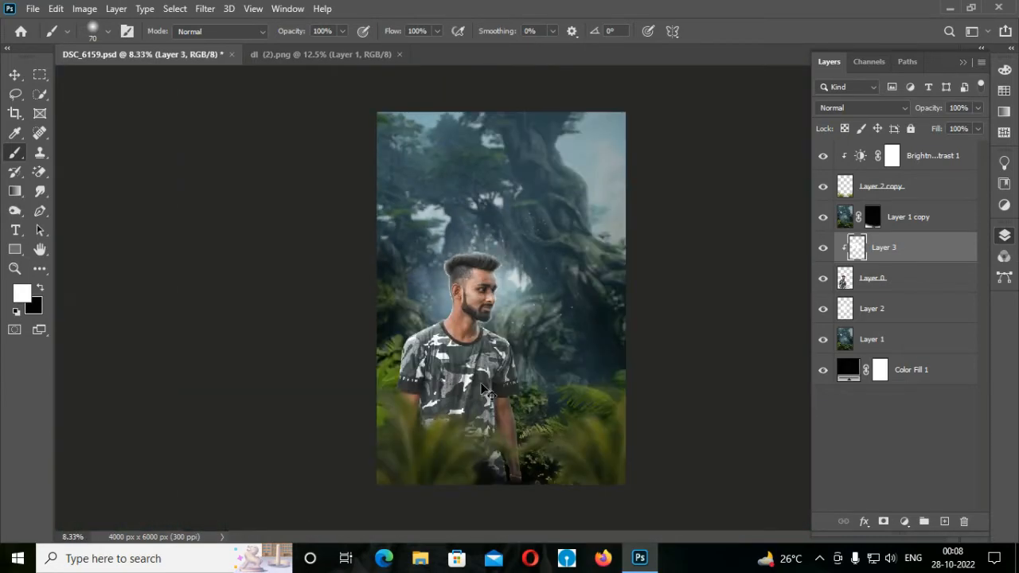
Bring the flying parrot from dl (2).png into the jungle composite as the topmost layer, above the Brightness/Contrast adjustment
key(ctrl+plus)
key(ctrl+plus)
key(ctrl+plus)
key(ctrl+minus)
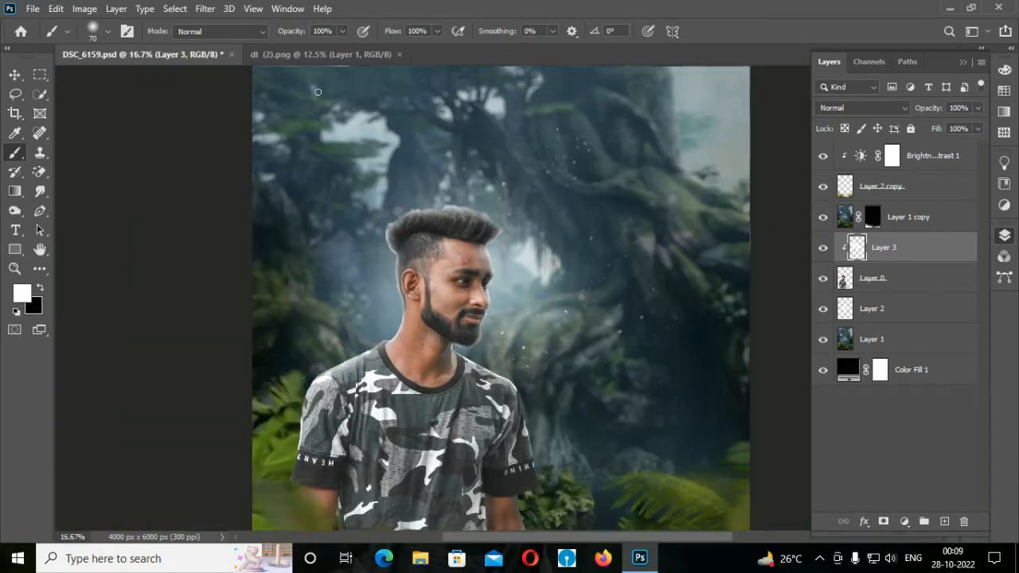
click(13, 76)
click(916, 155)
click(319, 54)
drag(510, 251, 416, 344)
key(ctrl+minus)
key(ctrl+minus)
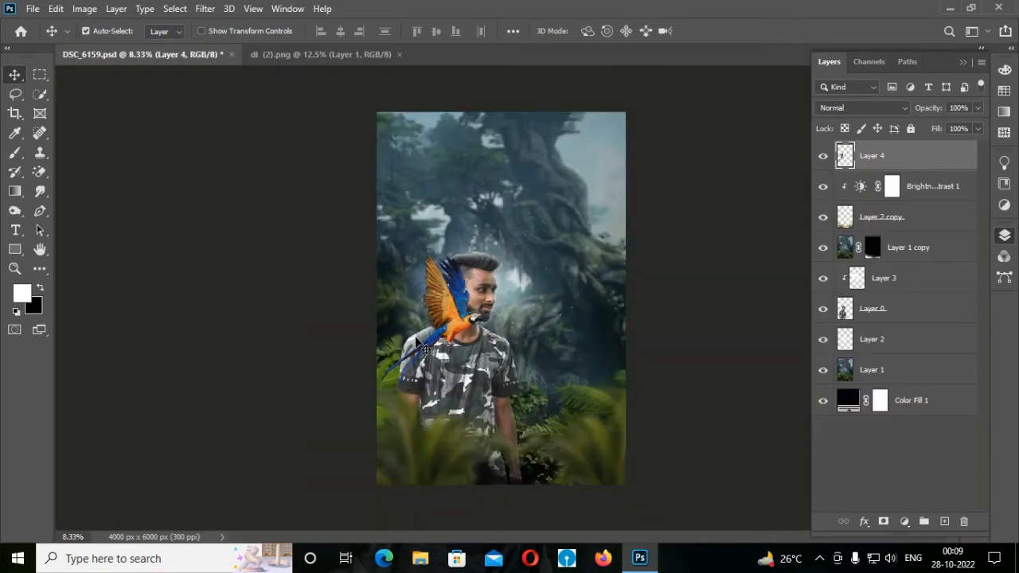
Scale the parrot down to about 68% and place it on the man's rear shoulder, beside his neck
key(ctrl+t)
drag(481, 380, 451, 348)
drag(381, 260, 390, 270)
drag(438, 320, 426, 314)
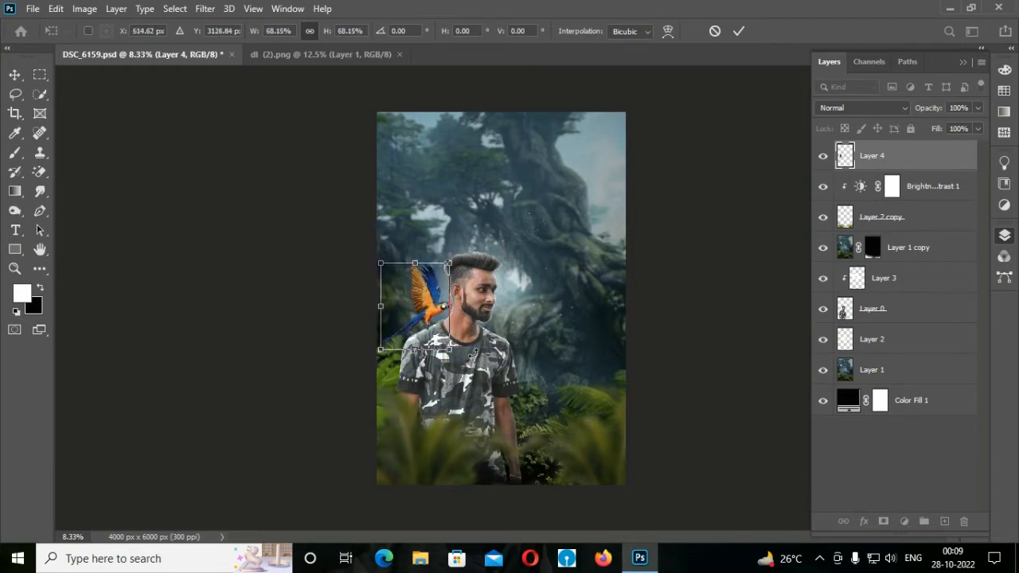
key(Return)
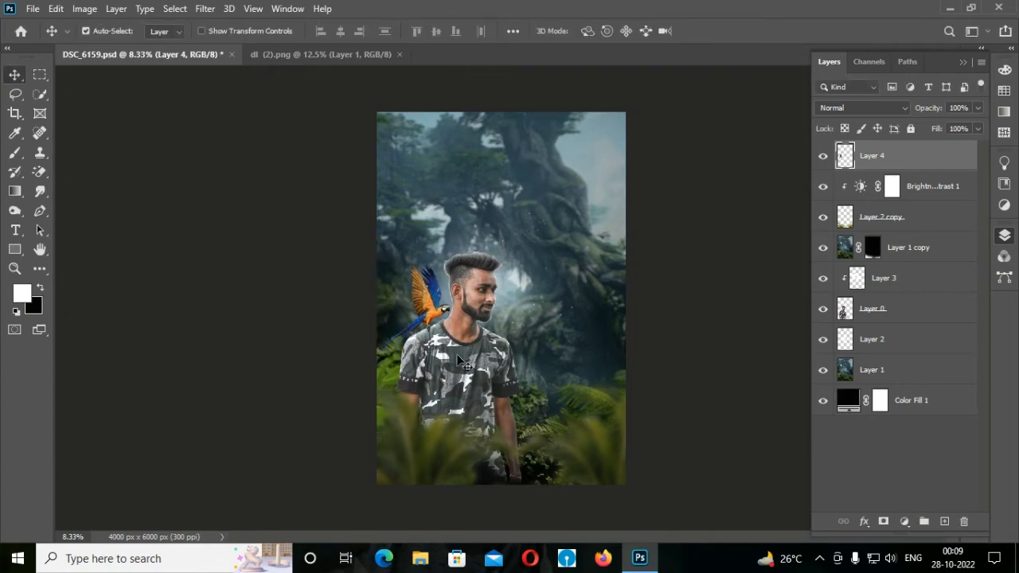
Add a layer mask to the parrot layer and switch to a soft black brush of 35 px
scroll(458, 360, up, 5)
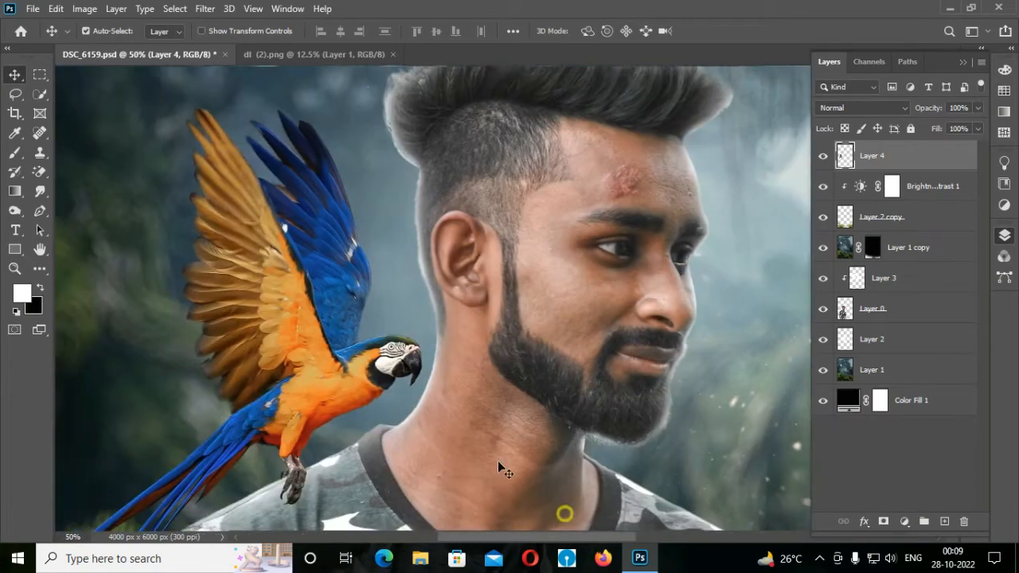
scroll(499, 463, down, 2)
click(883, 521)
click(14, 152)
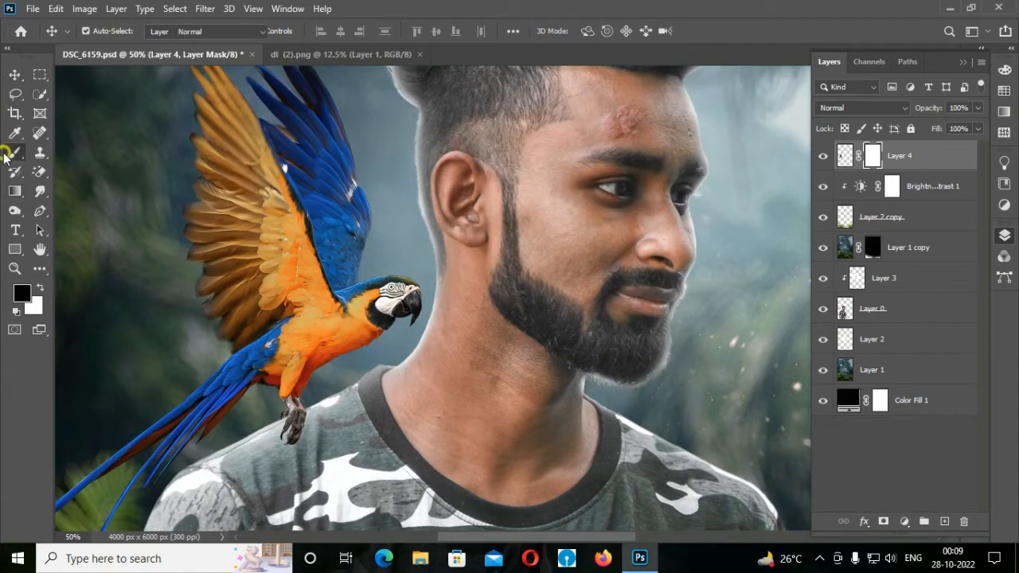
scroll(280, 453, down, 5)
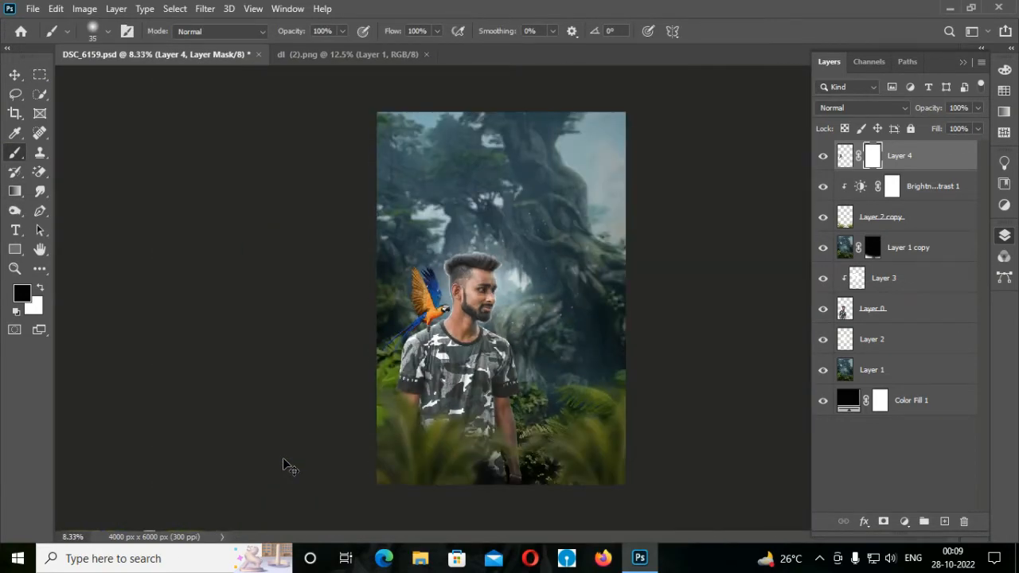
scroll(284, 465, up, 4)
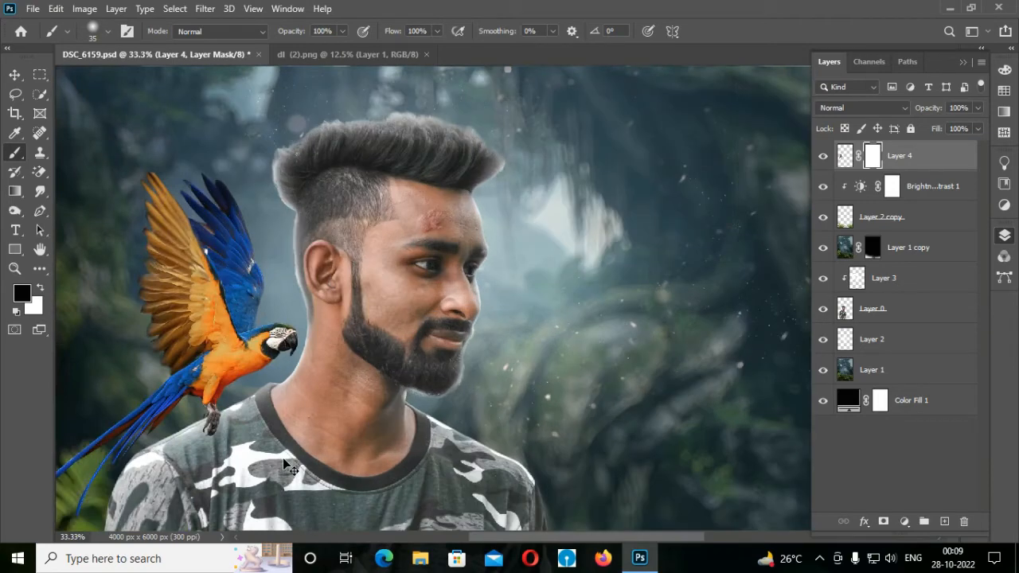
Add a layer beneath the parrot, paint a black contact shadow under its claws with a 150 px brush, and set its opacity to 76%
key(ctrl+minus)
click(937, 197)
key(ctrl+shift+alt+n)
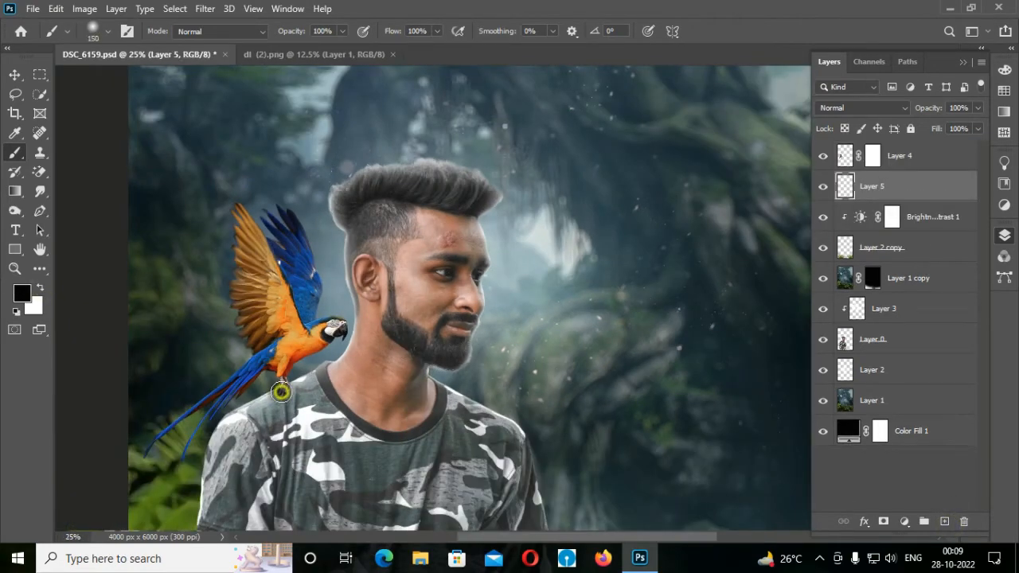
drag(942, 109, 909, 121)
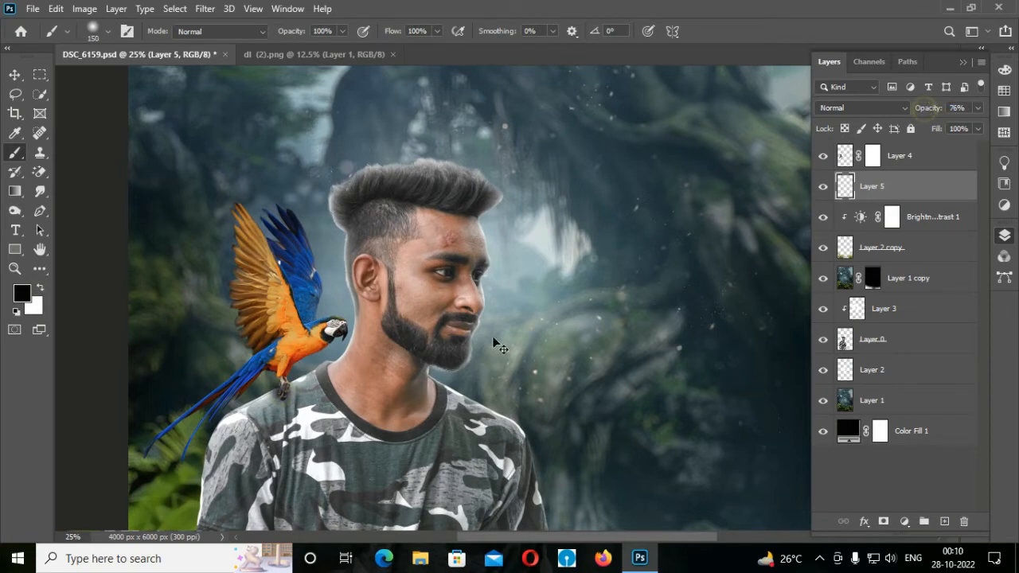
Add a new layer clipped to the parrot and paint white rim light along its wings with a soft 200 px brush
scroll(494, 343, down, 3)
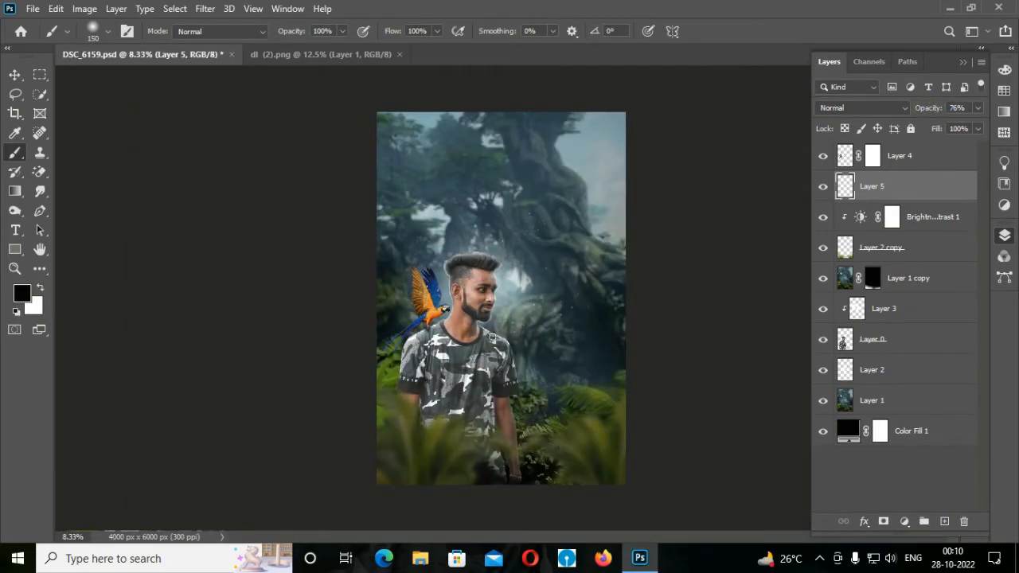
key(ctrl+plus)
key(ctrl+plus)
key(ctrl+shift+alt+n)
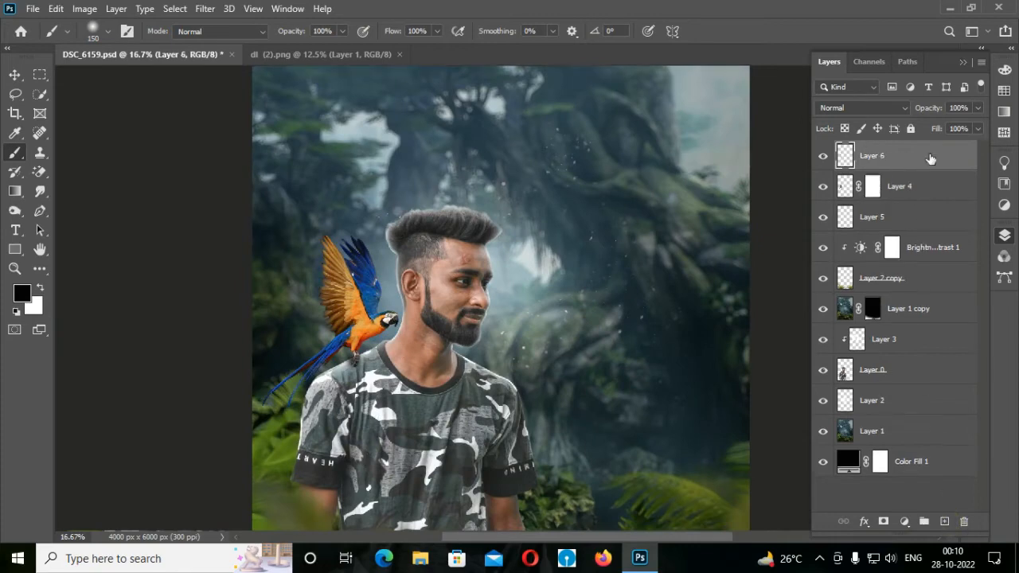
right_click(940, 158)
click(818, 286)
key(bracketright)
key(x)
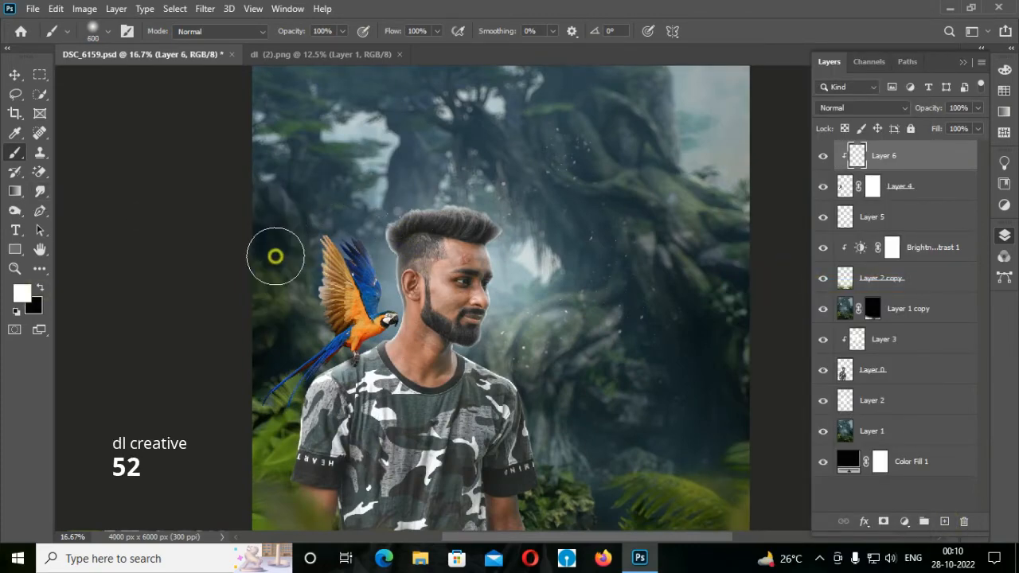
key(bracketleft)
key(bracketleft)
key(bracketleft)
click(374, 233)
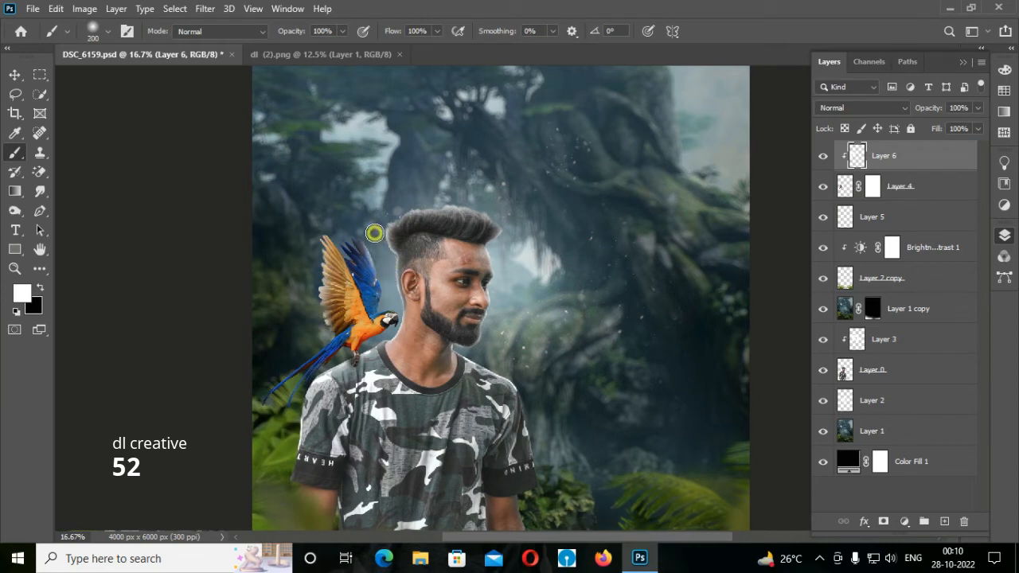
key(ctrl+minus)
key(ctrl+minus)
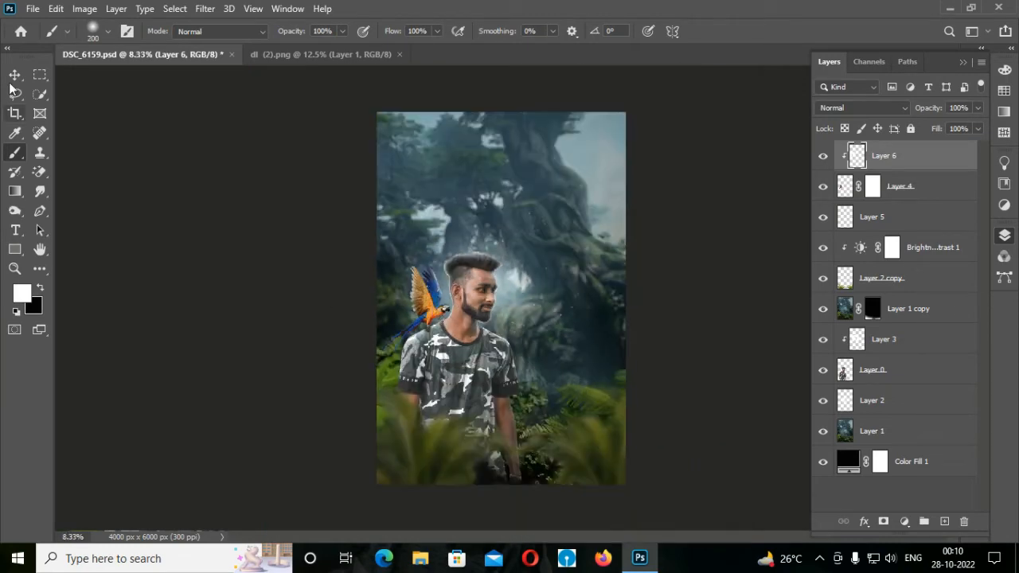
key(v)
click(851, 379)
scroll(528, 342, up, 1)
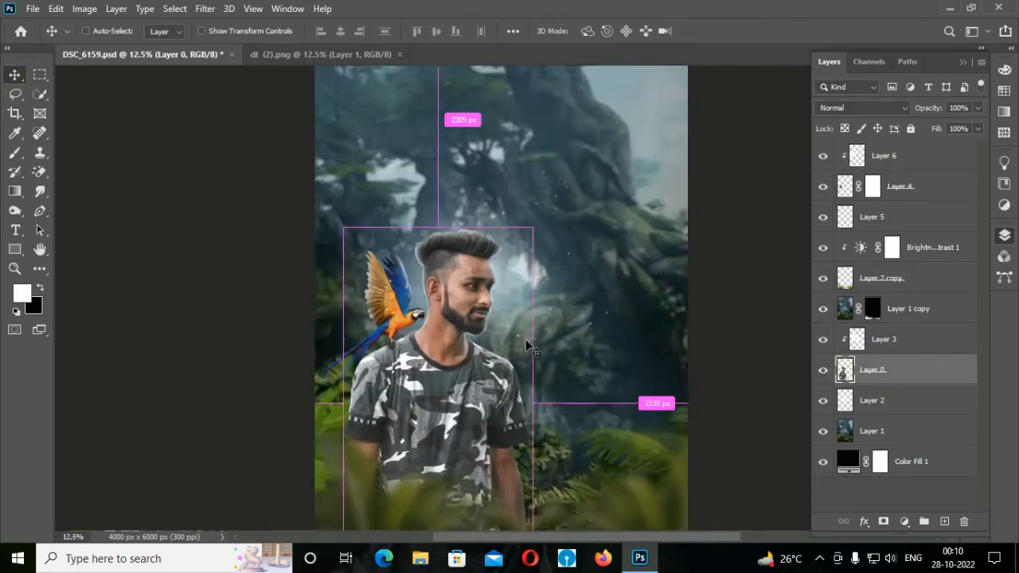
scroll(528, 342, down, 1)
click(940, 152)
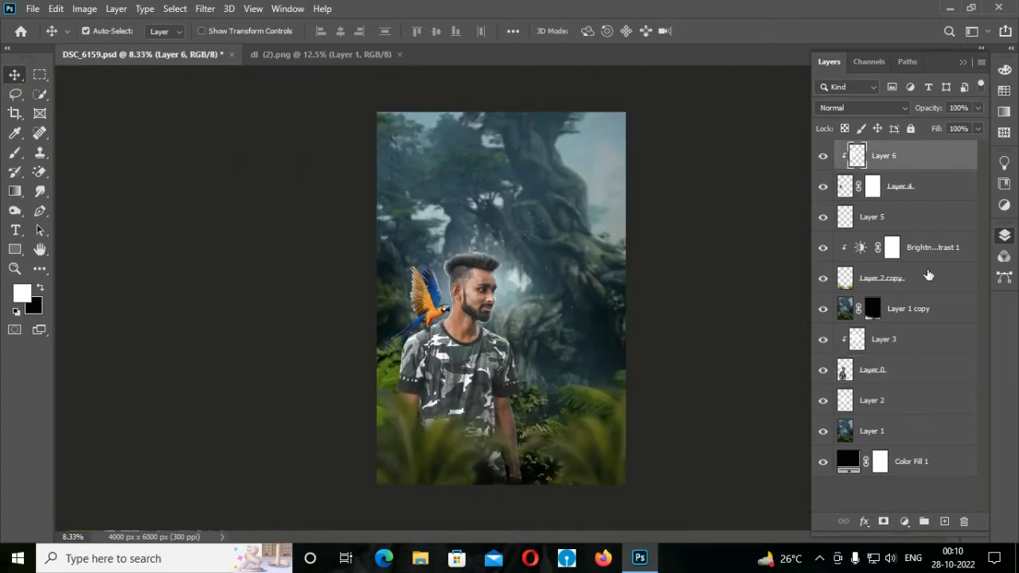
Select the blemish on the man's forehead on Layer 0 with the Lasso and remove it with a Content-Aware fill at 100% opacity
click(846, 377)
scroll(338, 341, up, 6)
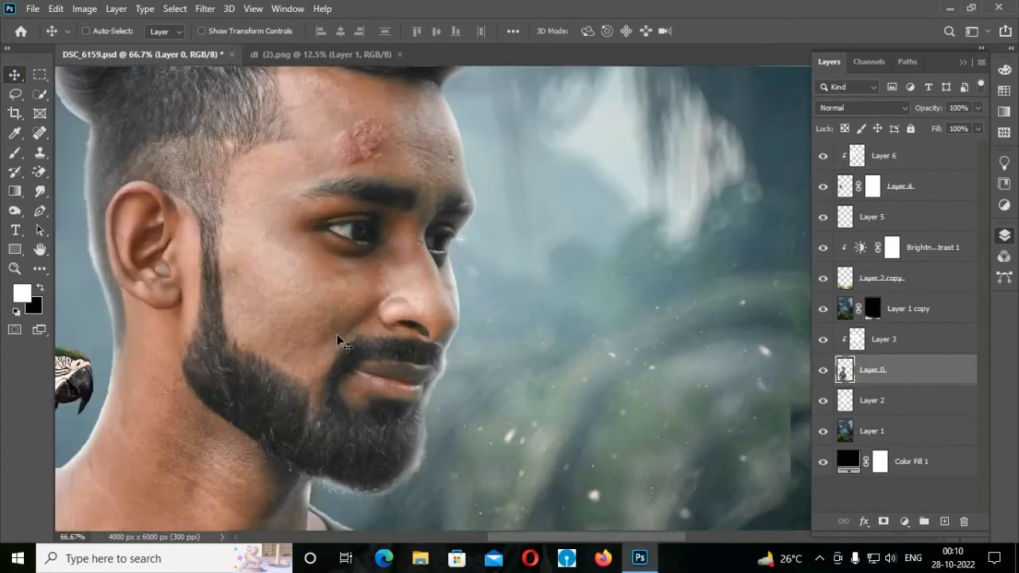
click(16, 94)
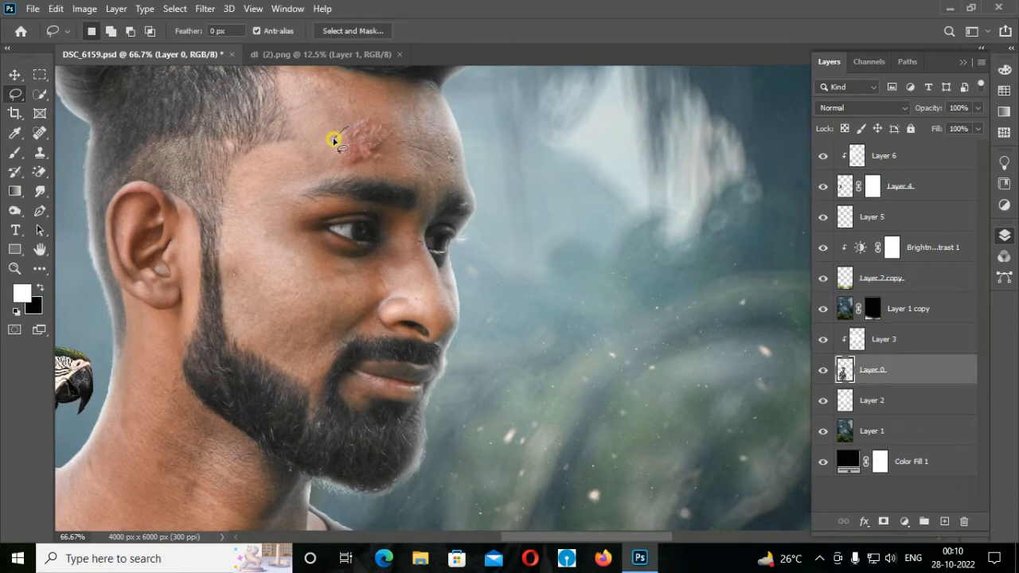
mouse_move(341, 164)
mouse_down()
mouse_move(384, 146)
mouse_move(393, 128)
mouse_move(351, 128)
mouse_up()
right_click(350, 134)
click(394, 321)
click(513, 130)
click(494, 196)
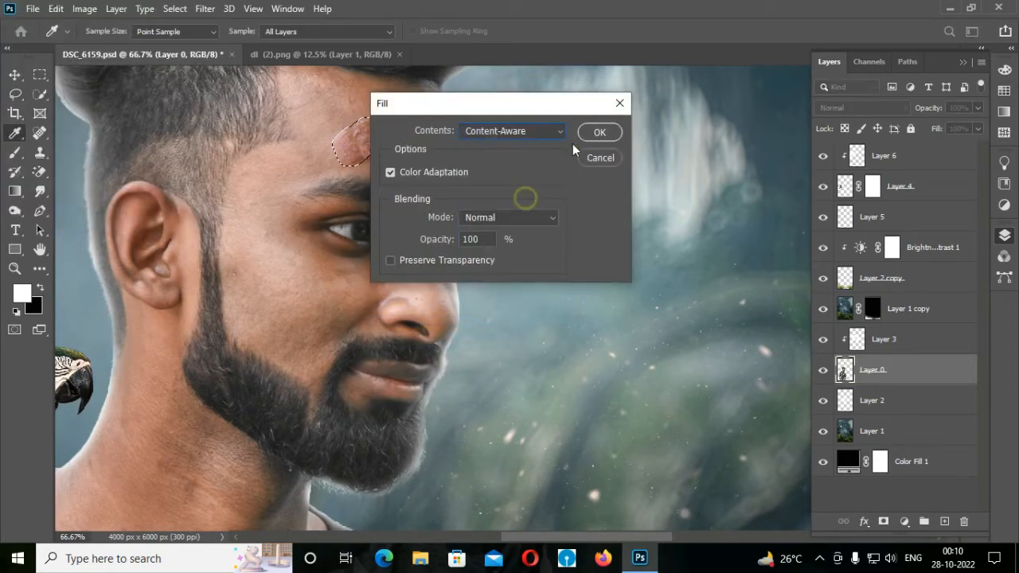
click(600, 132)
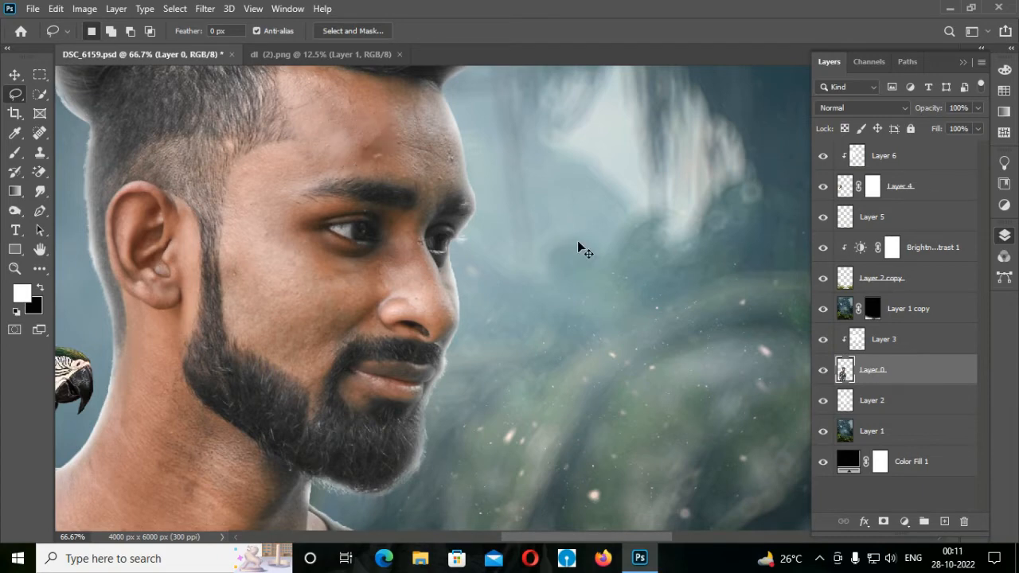
Stamp all visible layers into a new merged layer at the top of the stack and duplicate it
key(ctrl+minus)
key(ctrl+minus)
key(ctrl+minus)
key(ctrl+minus)
key(ctrl+minus)
key(ctrl+minus)
click(15, 74)
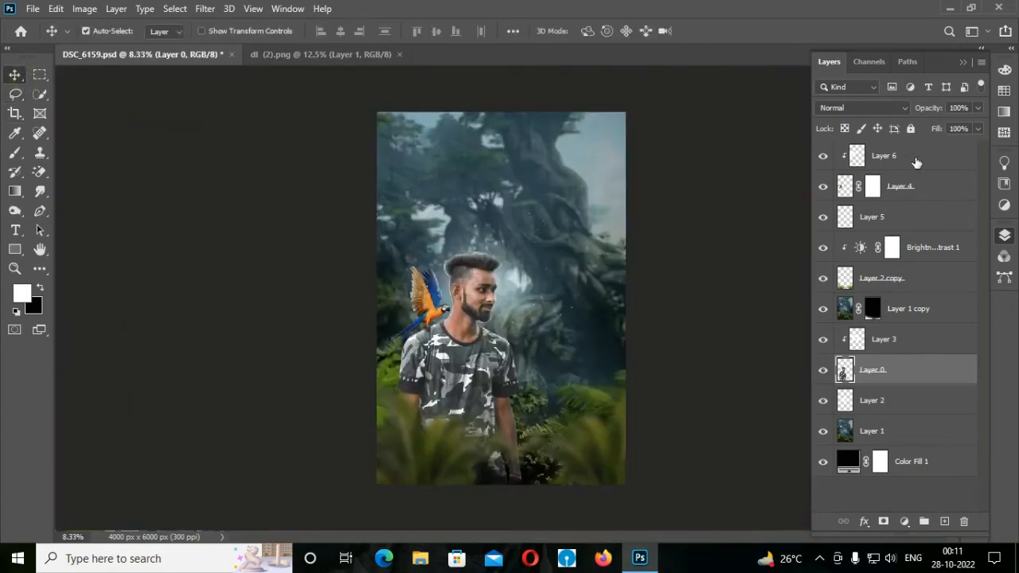
click(916, 162)
key(ctrl+shift+alt+n)
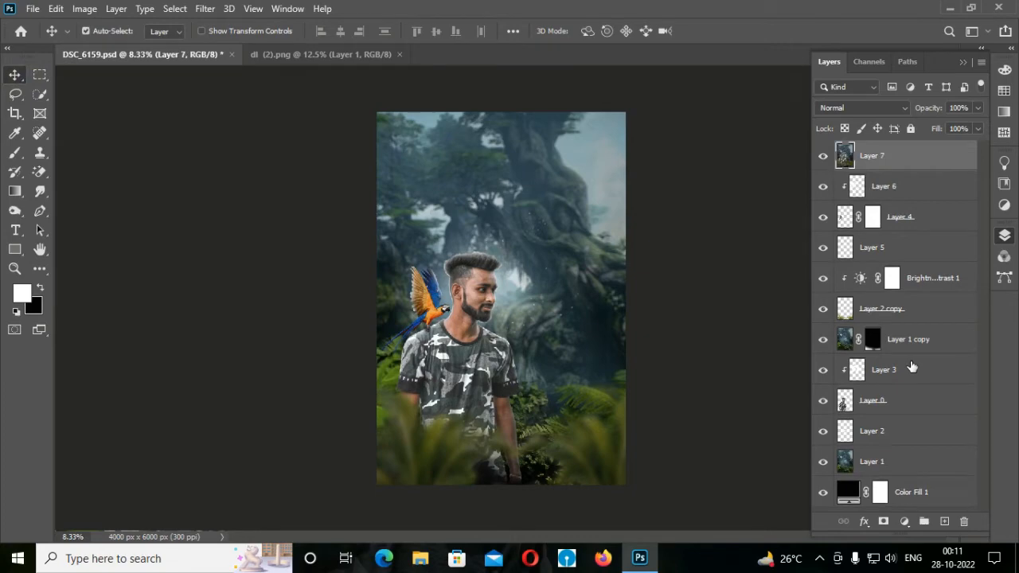
key(ctrl+j)
Brighten the man's forehead and the area around his eyes with the Dodge tool on Midtones at 15% exposure, brush 150 down to 100 px
key(ctrl+plus)
key(ctrl+plus)
key(ctrl+plus)
key(ctrl+plus)
key(ctrl+plus)
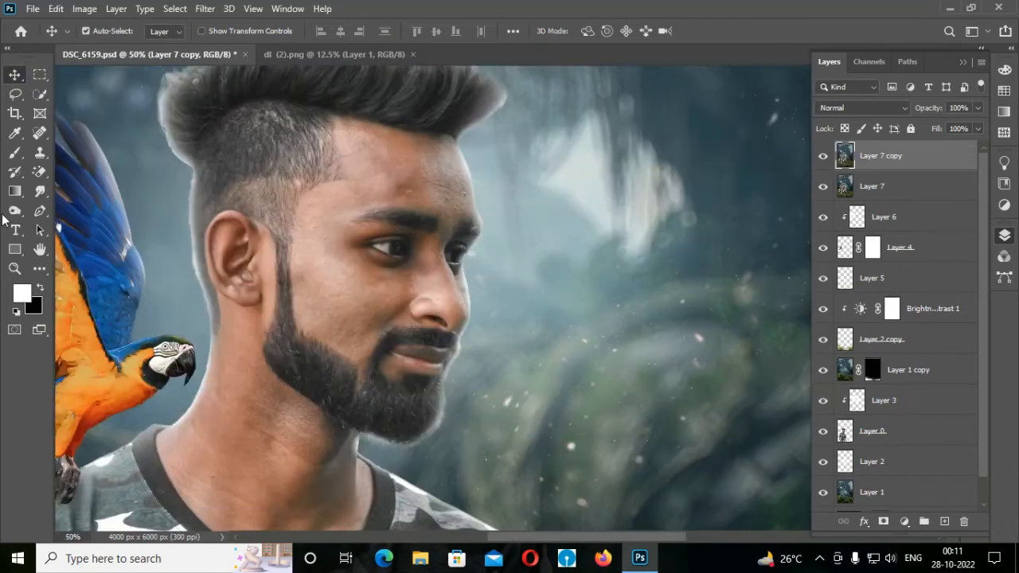
right_click(14, 211)
click(42, 210)
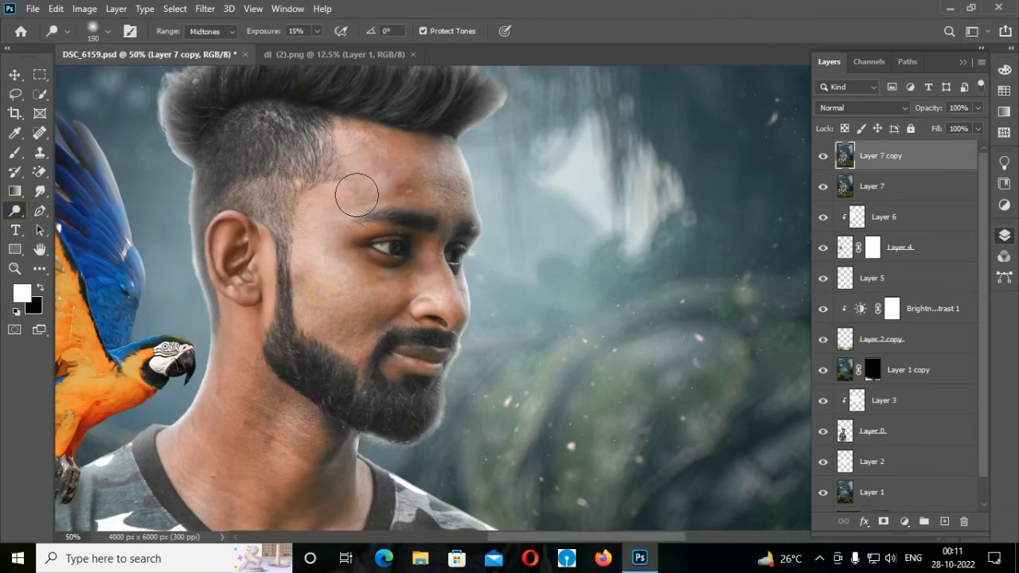
mouse_move(424, 188)
mouse_down()
mouse_move(446, 184)
mouse_move(467, 216)
mouse_up()
key([)
key([)
mouse_move(414, 272)
mouse_down()
mouse_move(349, 258)
mouse_move(414, 283)
mouse_move(363, 345)
mouse_move(431, 316)
mouse_move(437, 263)
mouse_move(455, 312)
mouse_move(368, 245)
mouse_move(403, 253)
mouse_move(345, 236)
mouse_up()
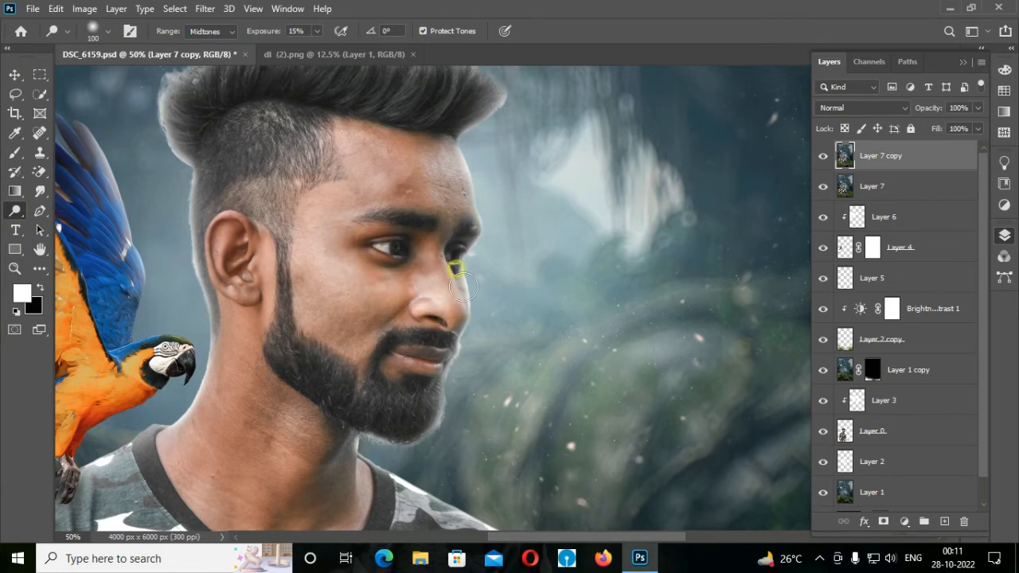
key(ctrl+minus)
key(ctrl+minus)
key(ctrl+minus)
key(ctrl+minus)
key(ctrl+minus)
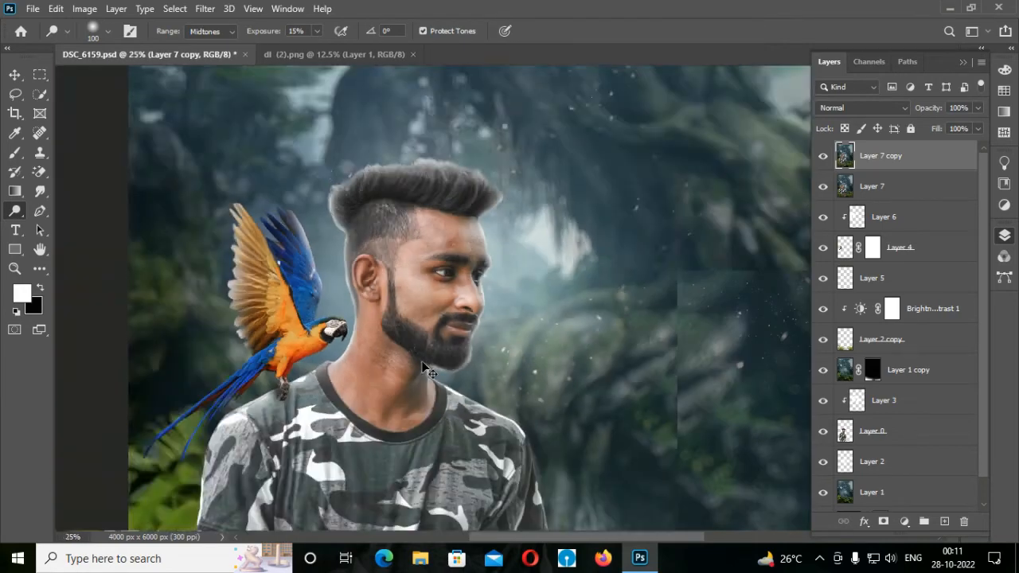
Gather the composite's layers into one group above Layer 7
right_click(940, 158)
right_click(956, 157)
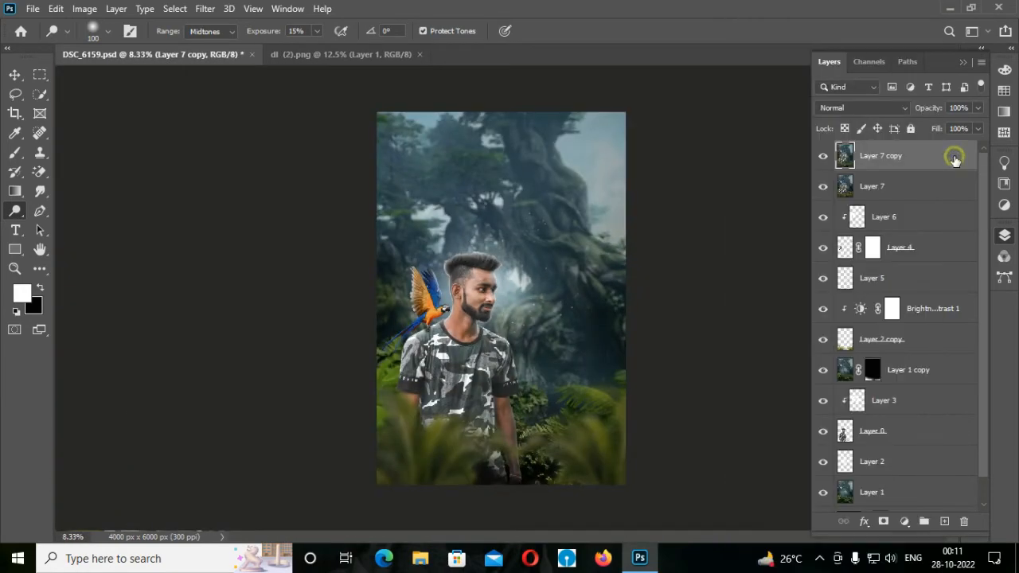
click(962, 156)
drag(921, 226, 923, 521)
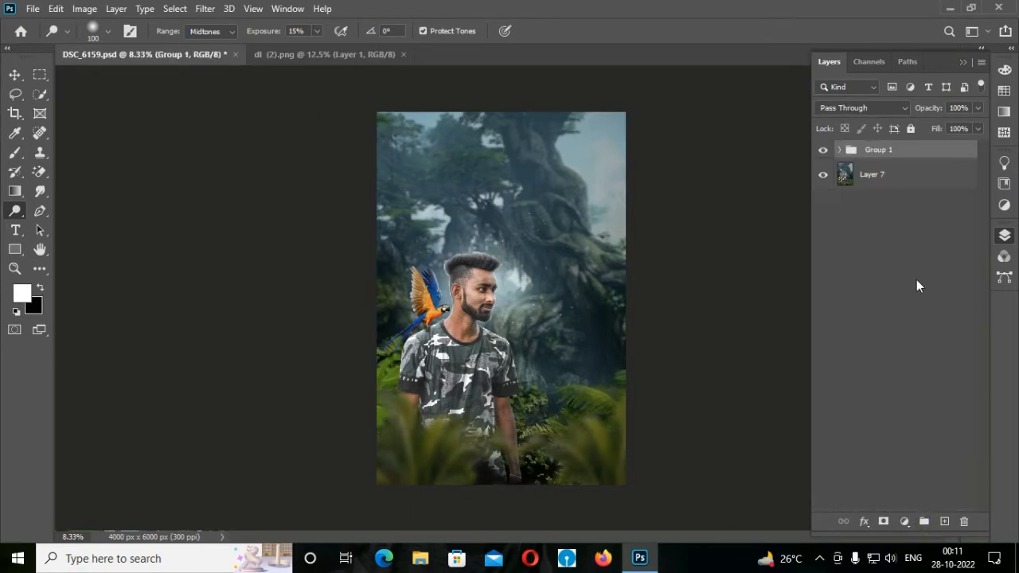
Stamp the visible composite into a new layer above the group, and convert a duplicate of it to a smart object
click(922, 175)
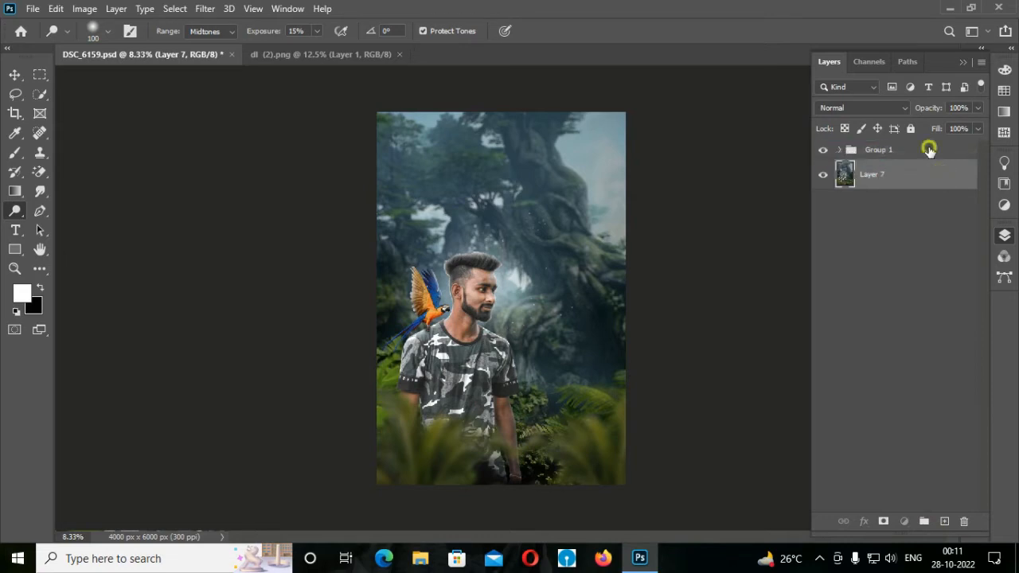
click(930, 149)
key(ctrl+shift+alt+n)
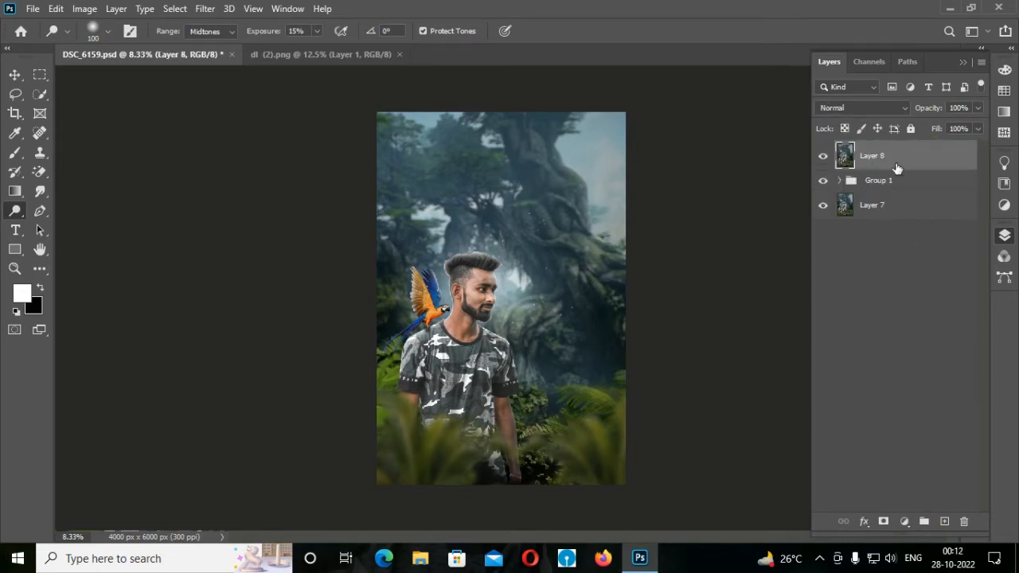
key(ctrl+j)
right_click(866, 156)
click(801, 216)
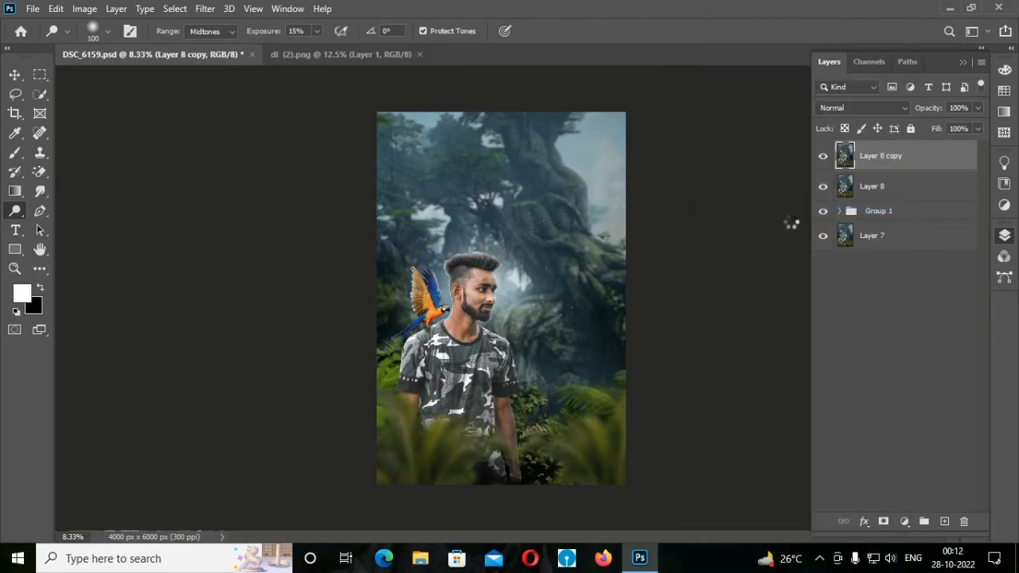
Duplicate the smart object, hide the upper copy and select the lower one
key(ctrl+j)
click(825, 156)
click(846, 188)
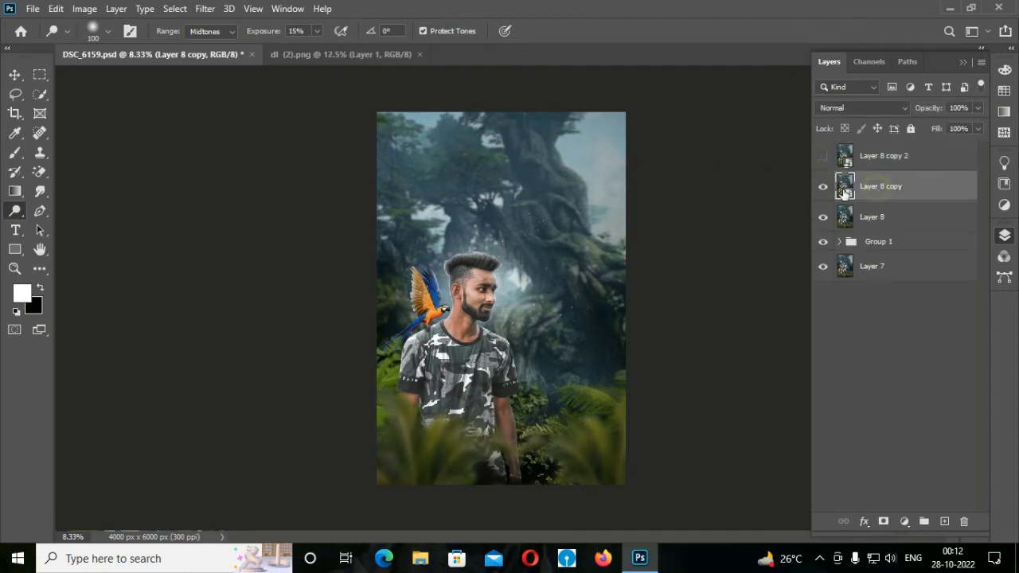
Close the dl (2).png document and apply a Gaussian Blur of 10.0 pixels to Layer 8 copy
click(420, 55)
click(205, 8)
mouse_move(223, 173)
click(426, 230)
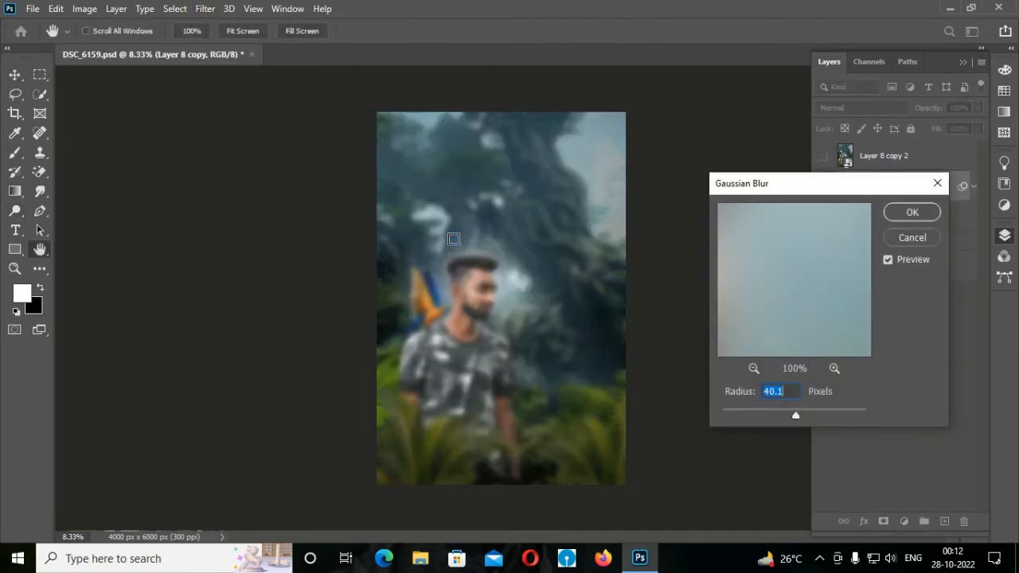
text(10.0)
key(Return)
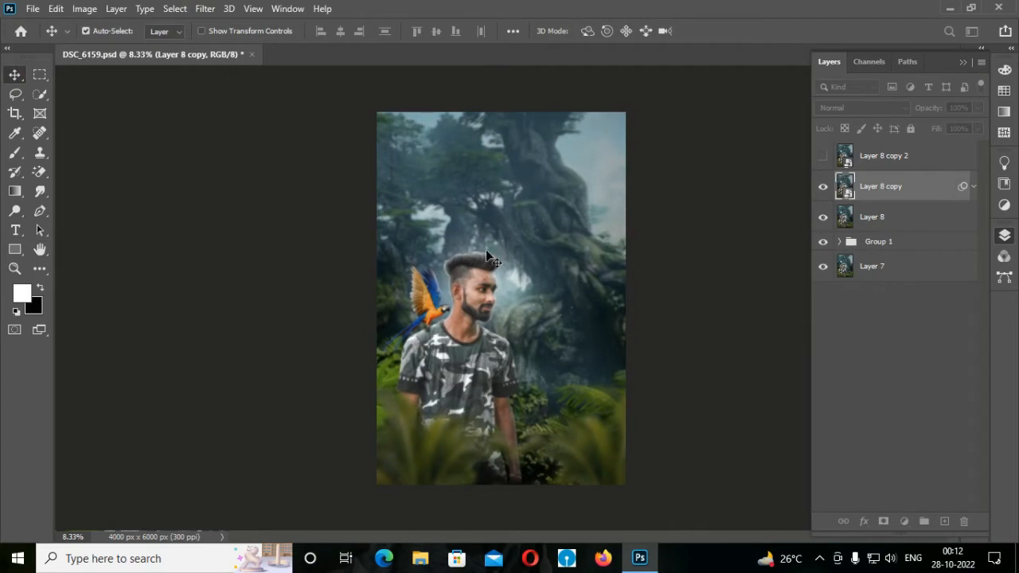
Show Layer 8 copy 2, apply a High Pass filter with a 2.0-pixel radius and change the layer's blending mode
click(823, 156)
click(884, 156)
click(204, 8)
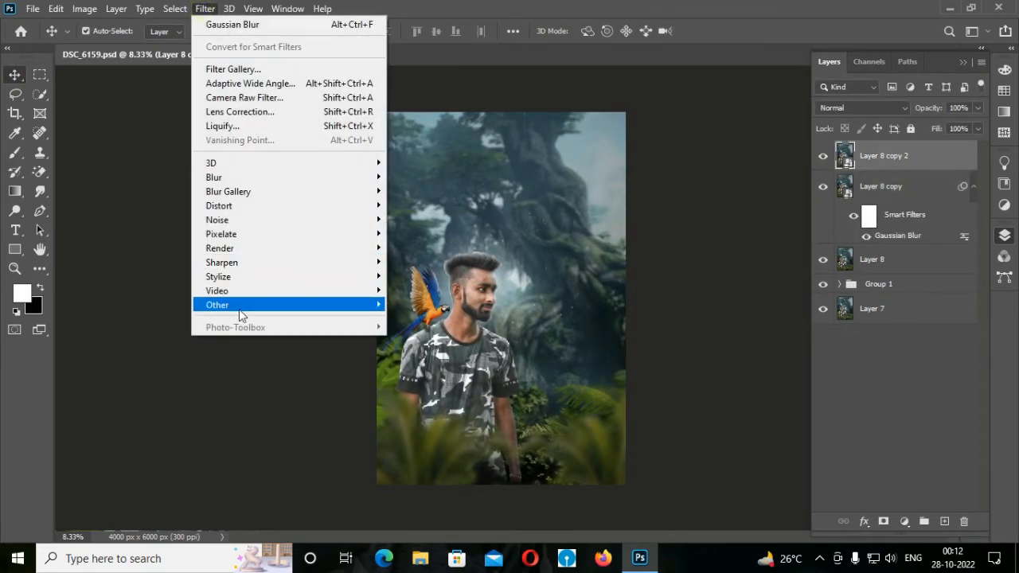
mouse_move(239, 305)
click(425, 258)
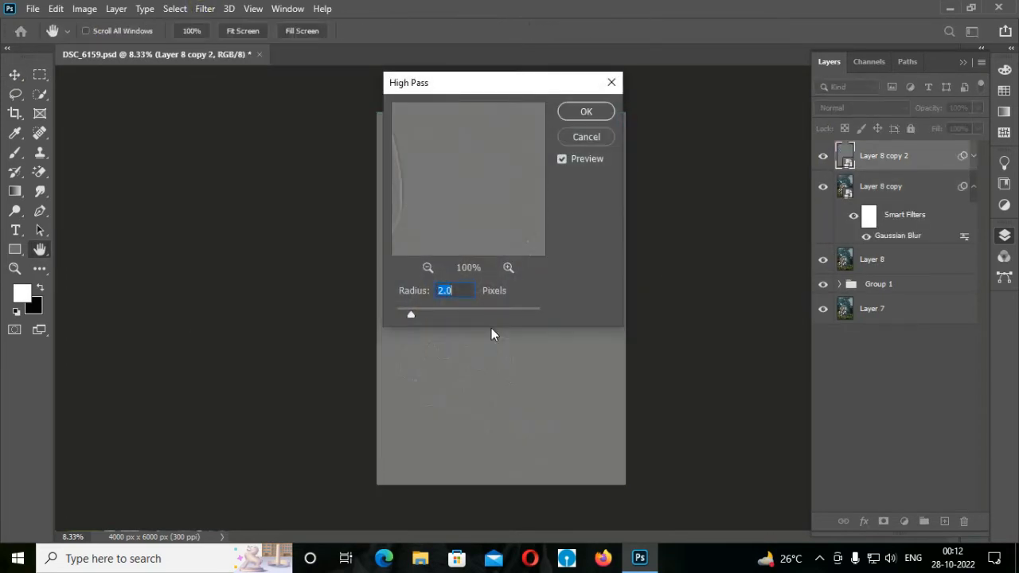
key(Return)
click(868, 109)
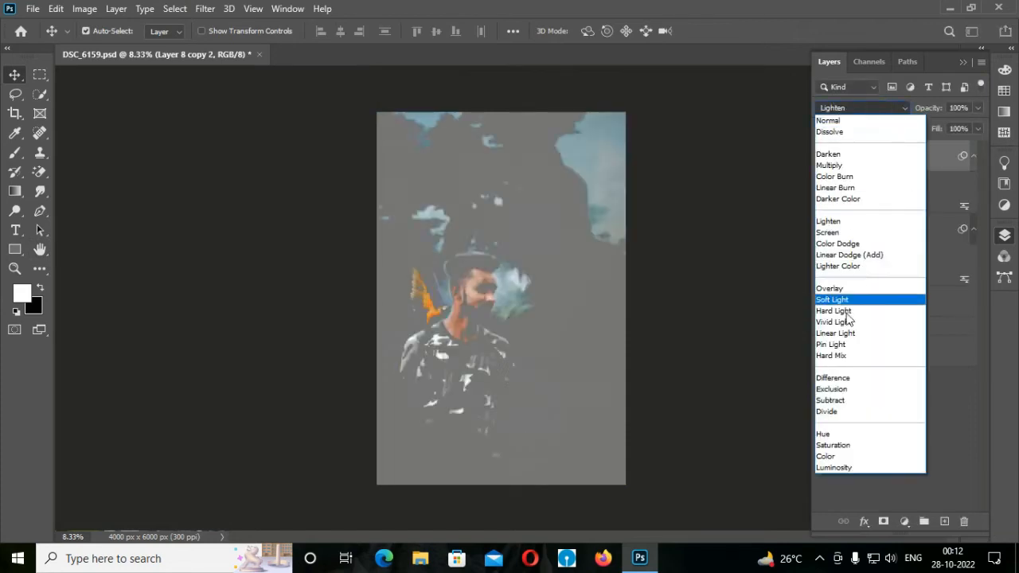
click(848, 315)
Group the two Layer 8 copies as Skin and give the group a layer mask inverted to black
shift+click(876, 237)
click(924, 521)
click(883, 521)
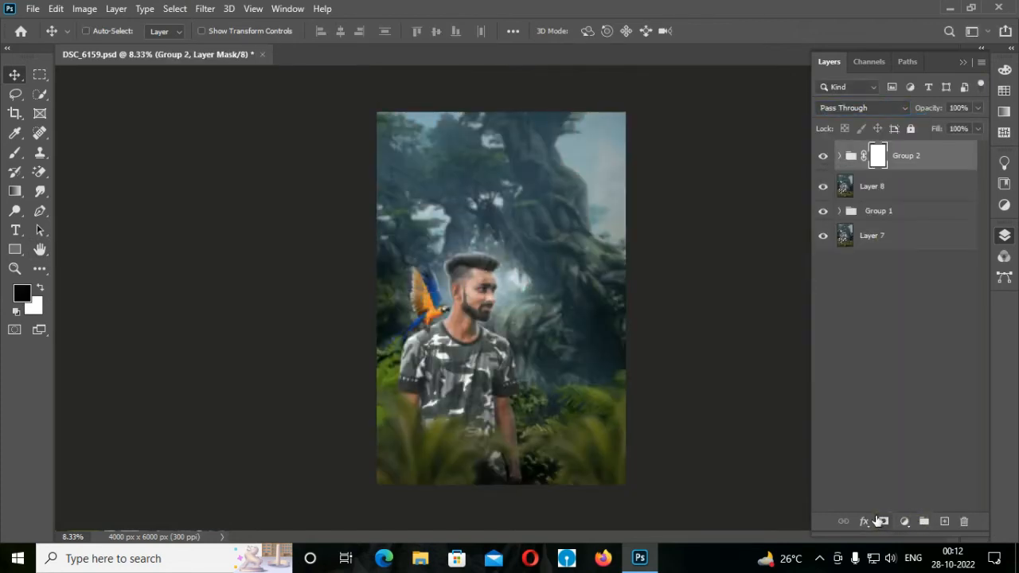
double_click(908, 156)
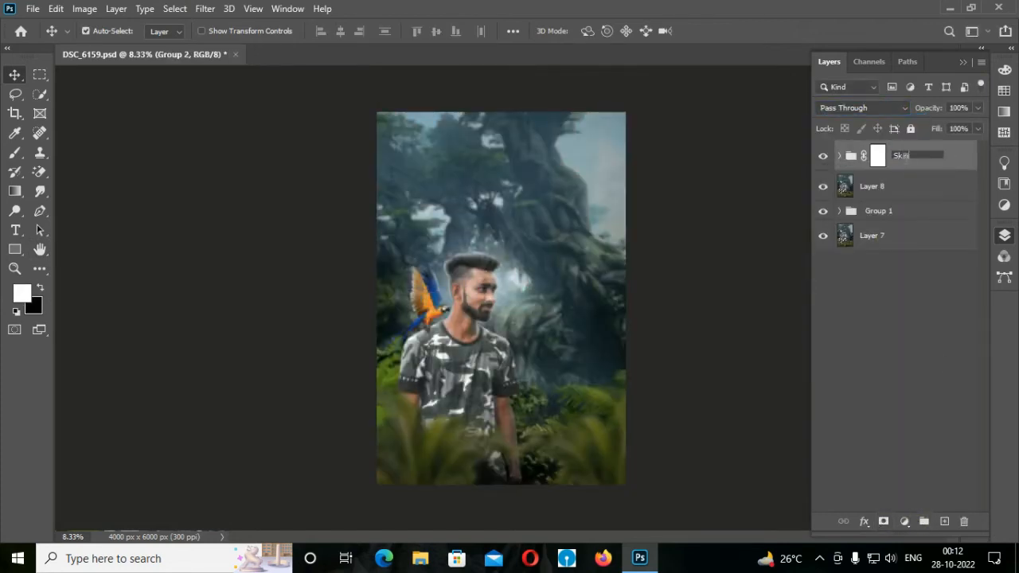
key(Return)
click(877, 158)
key(ctrl+i)
Paint white on the Skin mask over the man's forehead, cheek and nose with a small soft brush at 75% opacity
scroll(266, 341, up, 6)
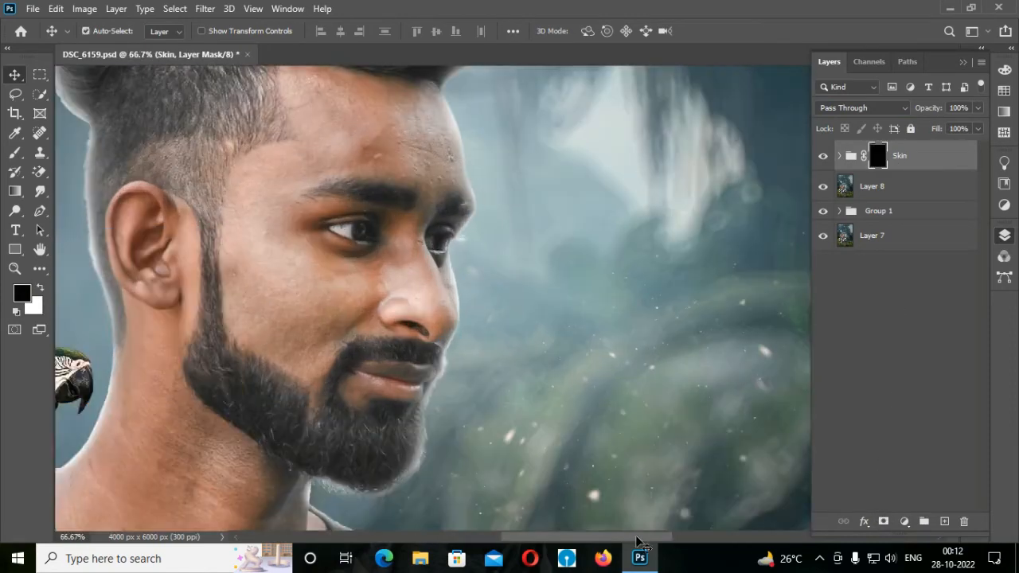
drag(642, 538, 609, 537)
click(1005, 236)
click(19, 152)
key(x)
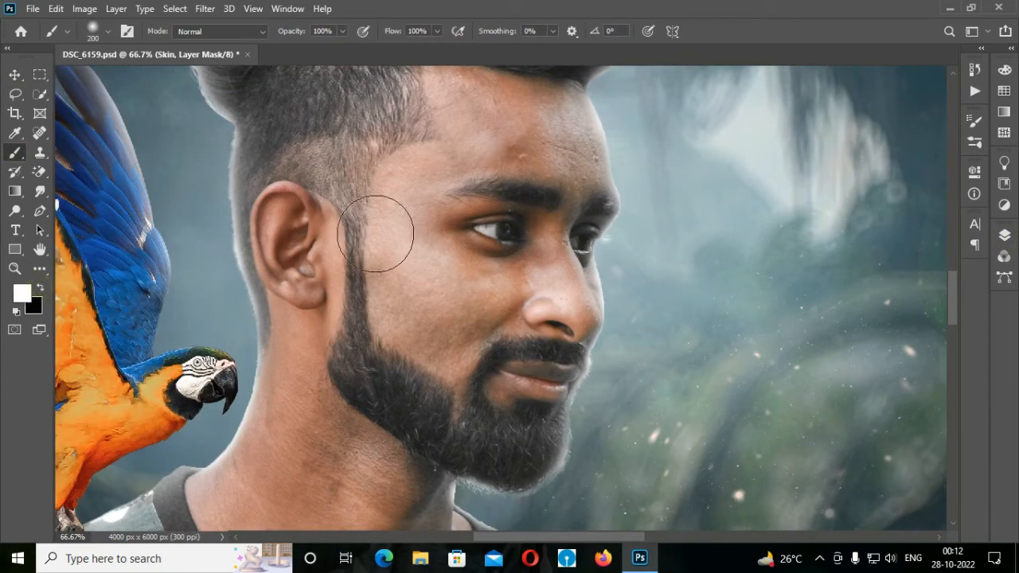
key(bracketleft)
key(bracketleft)
key(bracketleft)
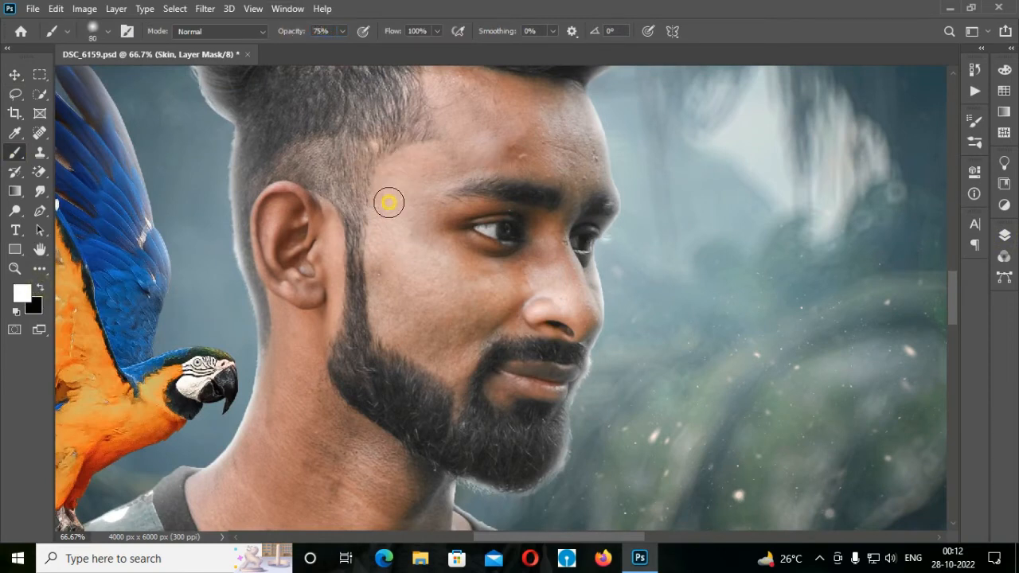
mouse_move(388, 202)
mouse_down()
mouse_move(494, 143)
mouse_move(480, 102)
mouse_move(501, 136)
mouse_move(566, 157)
mouse_move(514, 98)
mouse_move(460, 83)
mouse_up()
mouse_move(419, 255)
mouse_down()
mouse_move(382, 289)
mouse_move(389, 326)
mouse_move(459, 357)
mouse_move(441, 298)
mouse_move(477, 276)
mouse_move(429, 253)
mouse_move(519, 276)
mouse_move(500, 288)
mouse_move(556, 259)
mouse_move(560, 317)
mouse_up()
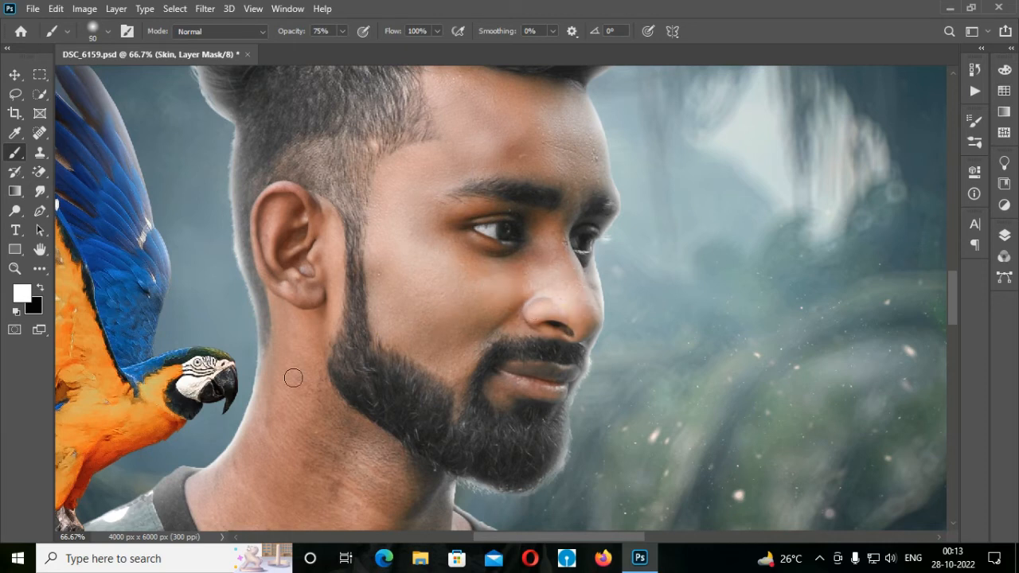
Paint white on the Skin mask over the man's neck down to the shirt collar with an 80-pixel brush
scroll(293, 378, down, 5)
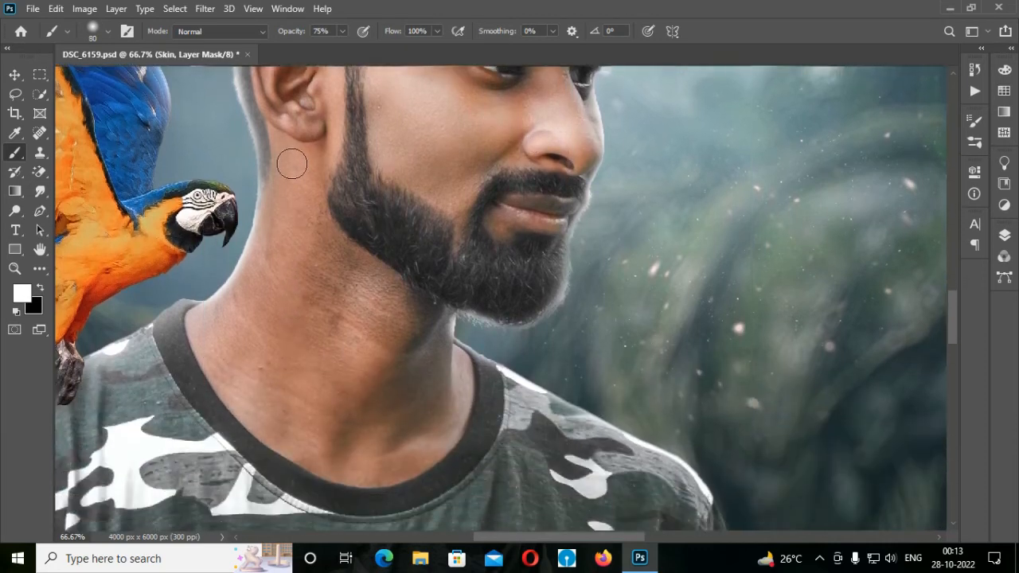
mouse_move(291, 164)
mouse_down()
mouse_move(238, 326)
mouse_move(298, 197)
mouse_move(317, 243)
mouse_move(345, 256)
mouse_move(243, 334)
mouse_move(239, 304)
mouse_move(205, 342)
mouse_move(302, 442)
mouse_move(332, 349)
mouse_move(343, 443)
mouse_move(385, 345)
mouse_move(380, 299)
mouse_move(426, 368)
mouse_move(428, 395)
mouse_move(363, 470)
mouse_up()
key(ctrl+minus)
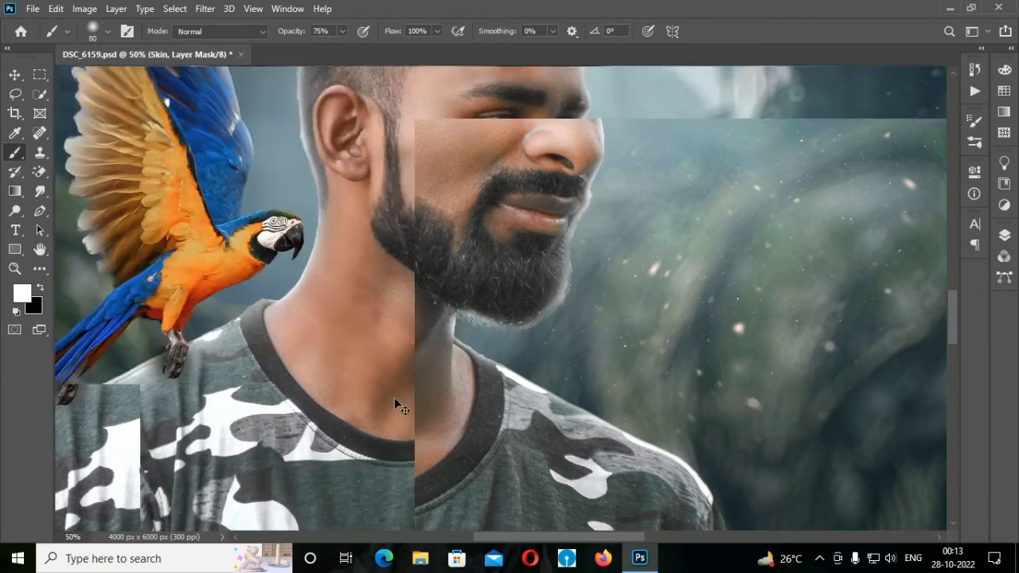
key(ctrl+minus)
key(ctrl+minus)
key(ctrl+minus)
key(ctrl+minus)
key(ctrl+minus)
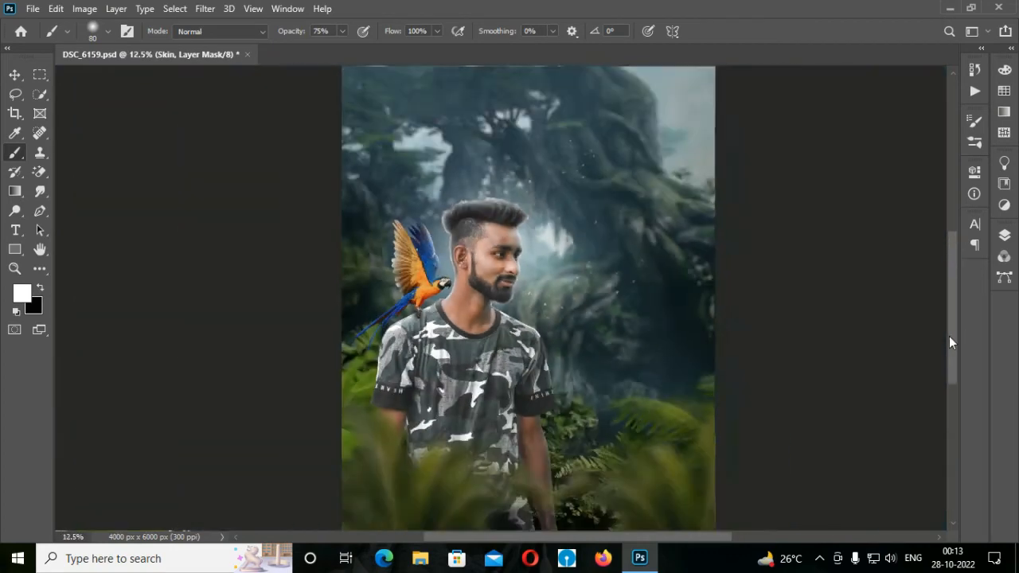
Stamp the visible composite into a new layer above the Skin group and duplicate it
click(1005, 239)
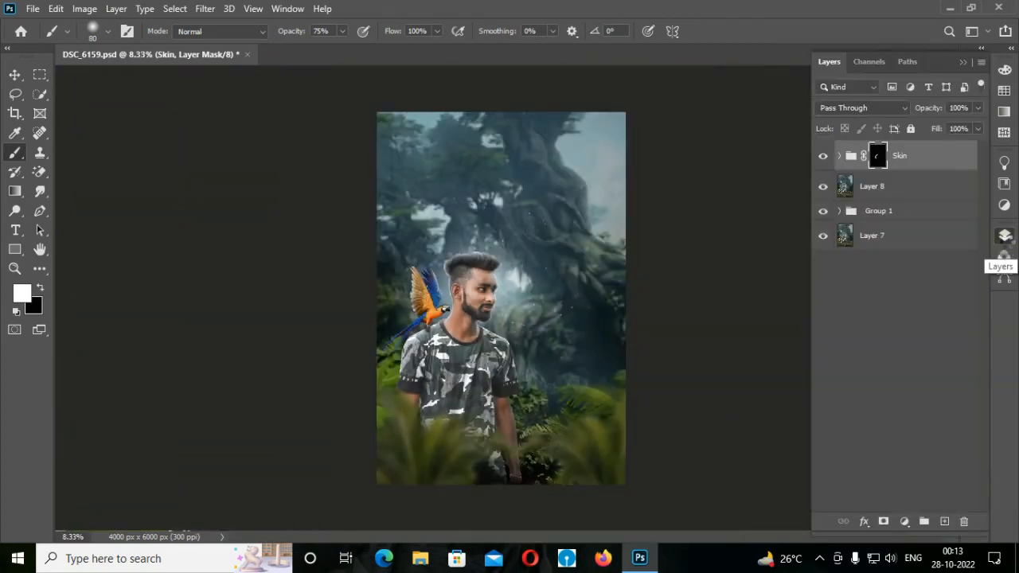
key(ctrl+shift+alt+e)
key(ctrl+j)
Add an empty layer above Layer 9 copy and paint a sampled skin tone softly over the man's forehead
key(ctrl+plus)
key(ctrl+plus)
key(ctrl+plus)
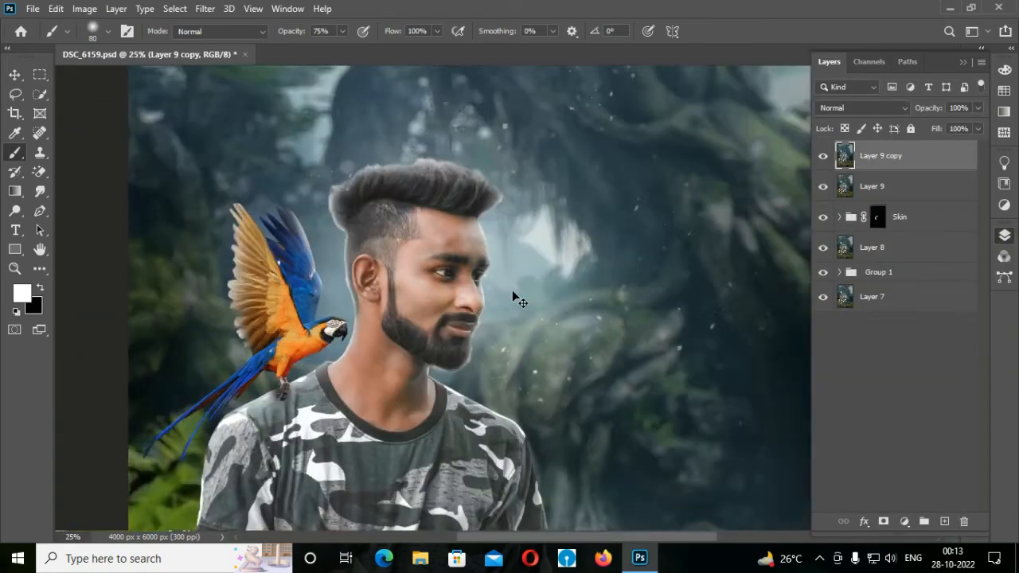
key(ctrl+plus)
key(ctrl+plus)
click(945, 520)
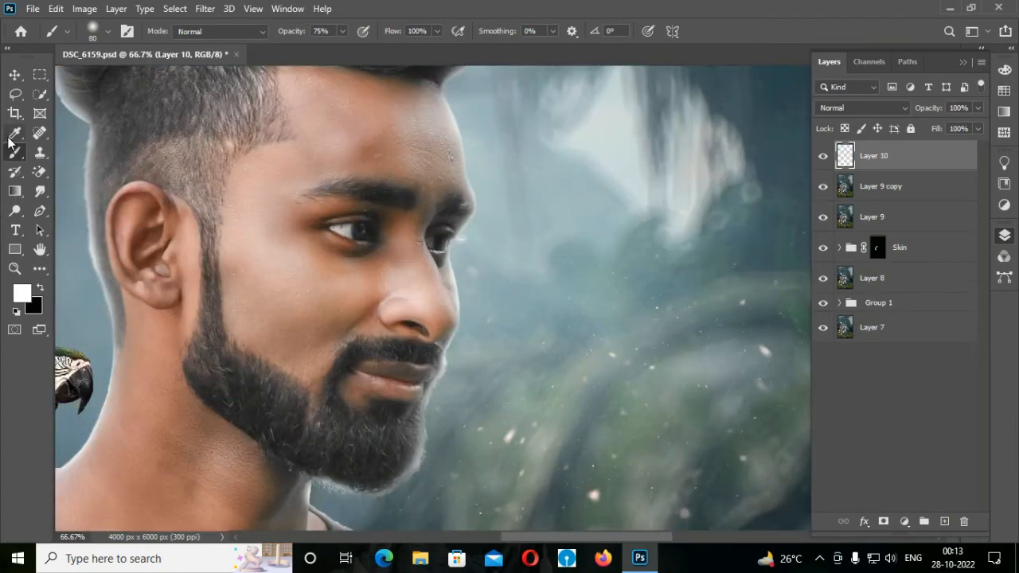
click(11, 135)
click(17, 154)
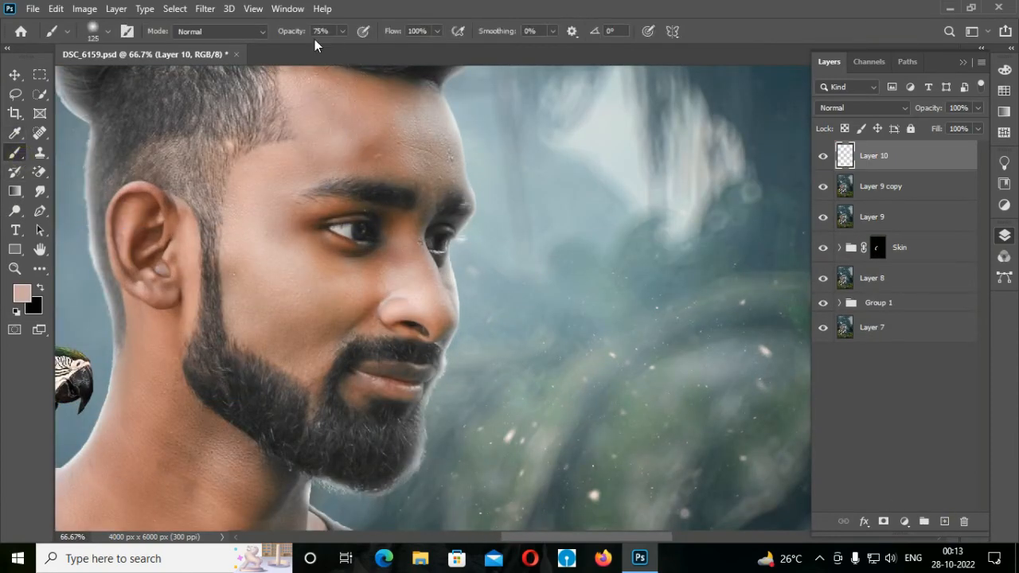
mouse_move(362, 145)
mouse_down()
mouse_move(312, 151)
mouse_move(302, 165)
mouse_move(373, 143)
mouse_move(364, 122)
mouse_move(378, 101)
mouse_move(378, 151)
mouse_move(326, 107)
mouse_move(289, 173)
mouse_up()
Sample a lighter skin tone and paint it over the cheek and nose with an 80-pixel brush at 13% opacity
click(15, 131)
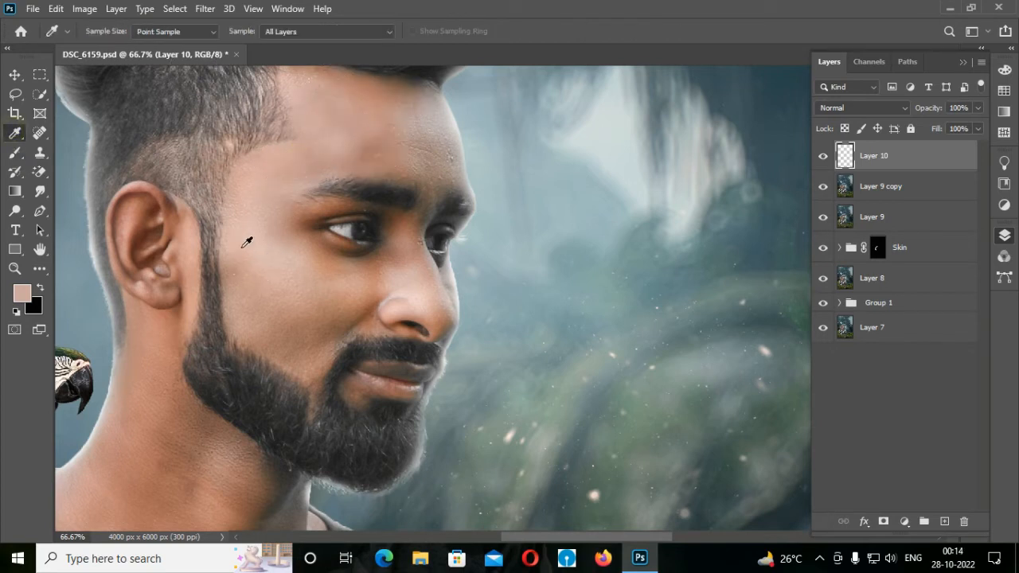
click(14, 153)
mouse_move(235, 257)
mouse_down()
mouse_move(241, 286)
mouse_move(318, 319)
mouse_move(349, 305)
mouse_move(278, 254)
mouse_move(381, 274)
mouse_move(405, 255)
mouse_move(391, 221)
mouse_up()
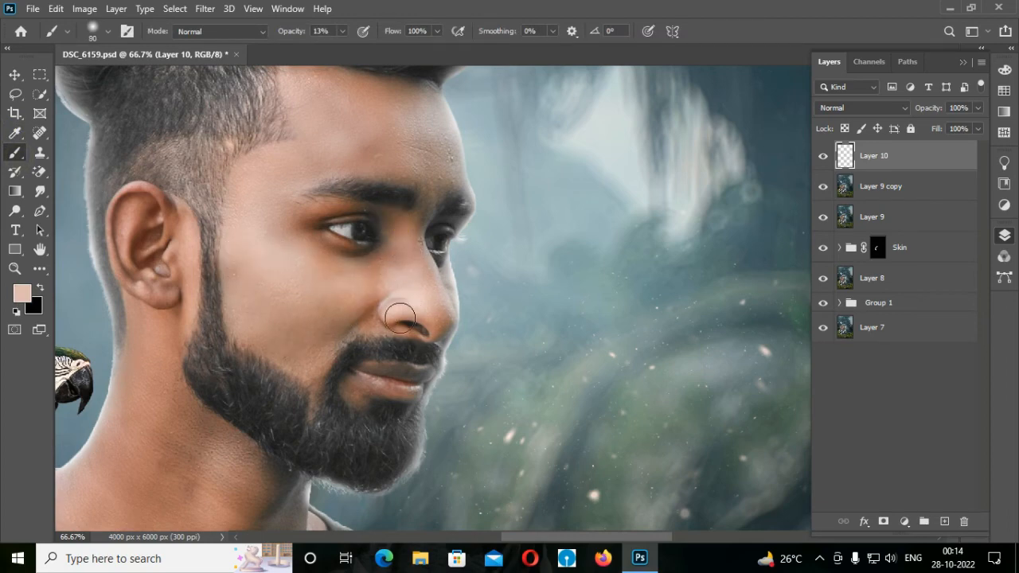
Compare the whole image with and without the painted skin tones of Layer 10
key(ctrl+minus)
key(ctrl+minus)
key(ctrl+minus)
key(ctrl+minus)
key(ctrl+minus)
key(ctrl+minus)
click(824, 156)
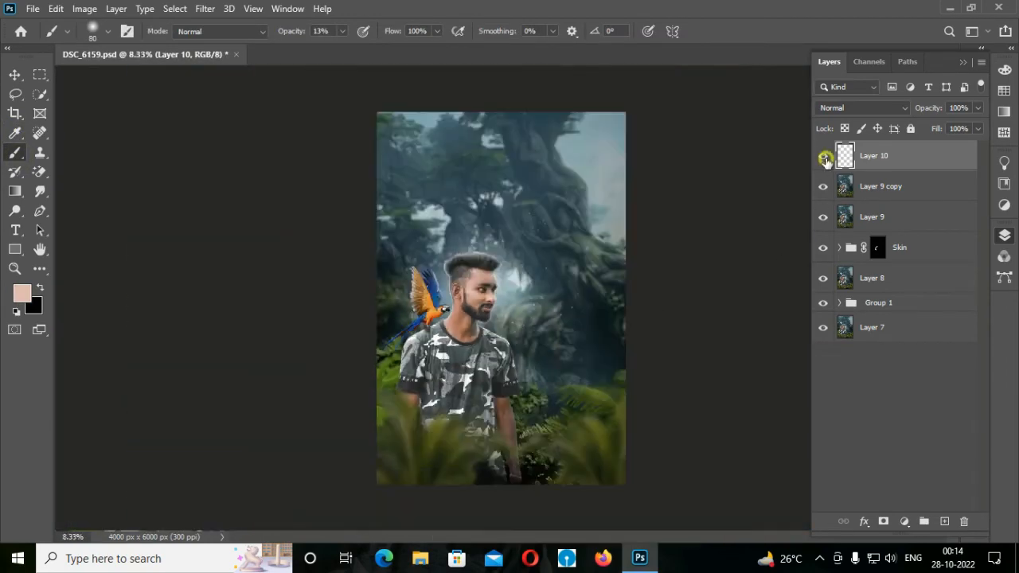
click(824, 156)
Stamp the retouched composite into a new layer above Layer 10 and duplicate that layer
key(ctrl+minus)
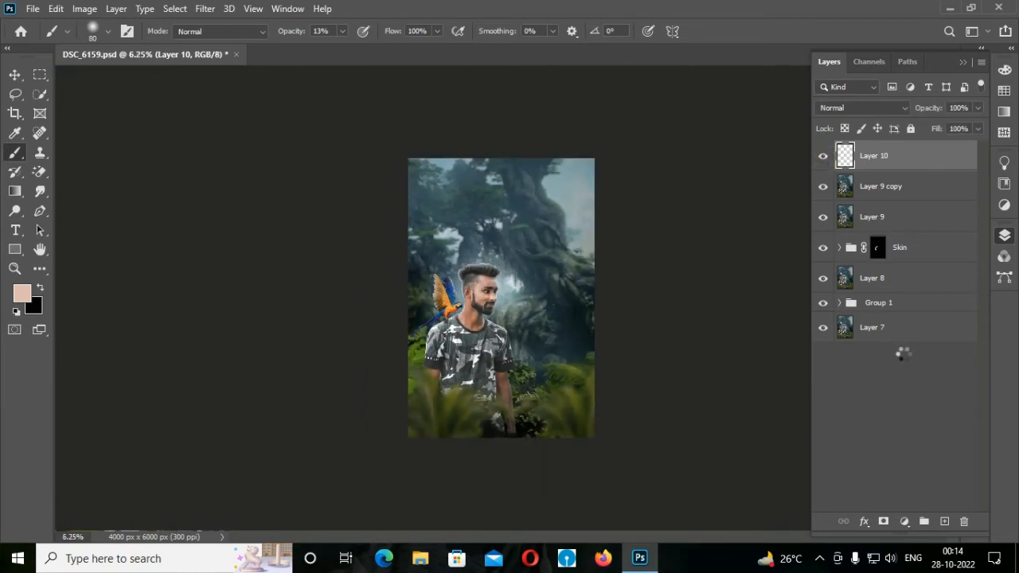
key(ctrl+alt+shift+e)
key(ctrl+j)
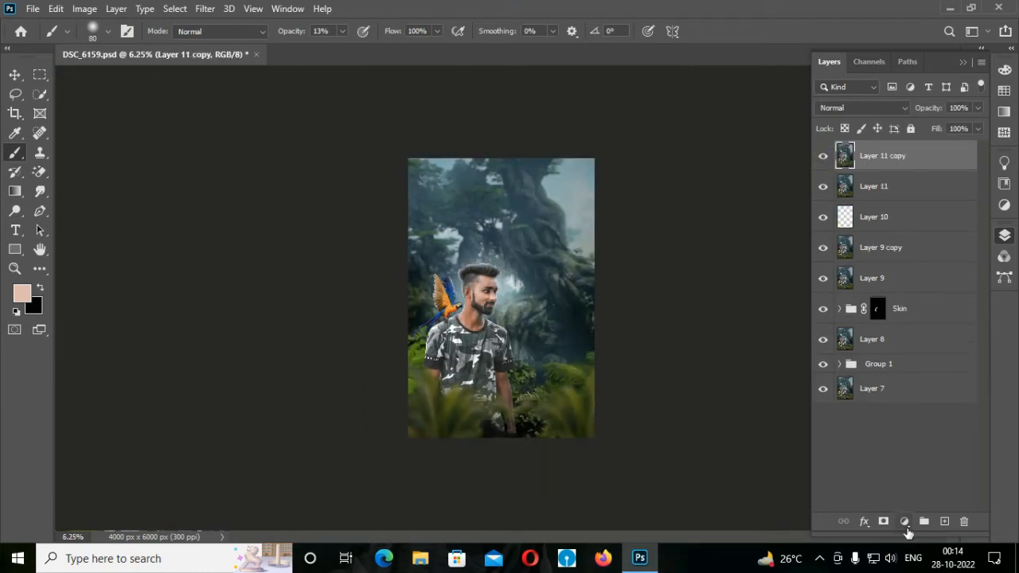
Add a Color Balance adjustment layer on top and shift its midtones toward cyan and green
click(905, 521)
click(961, 398)
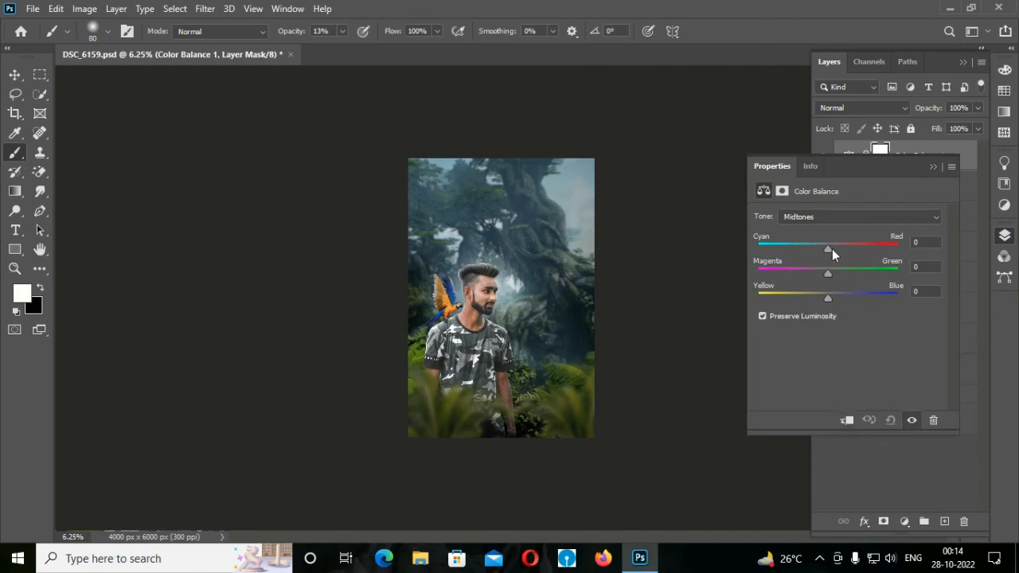
drag(828, 248, 820, 249)
click(836, 275)
Set the Color Balance shadows to cyan-red -6, magenta-green +1 and yellow-blue -6, and the highlights to yellow-blue +8
click(828, 217)
click(828, 226)
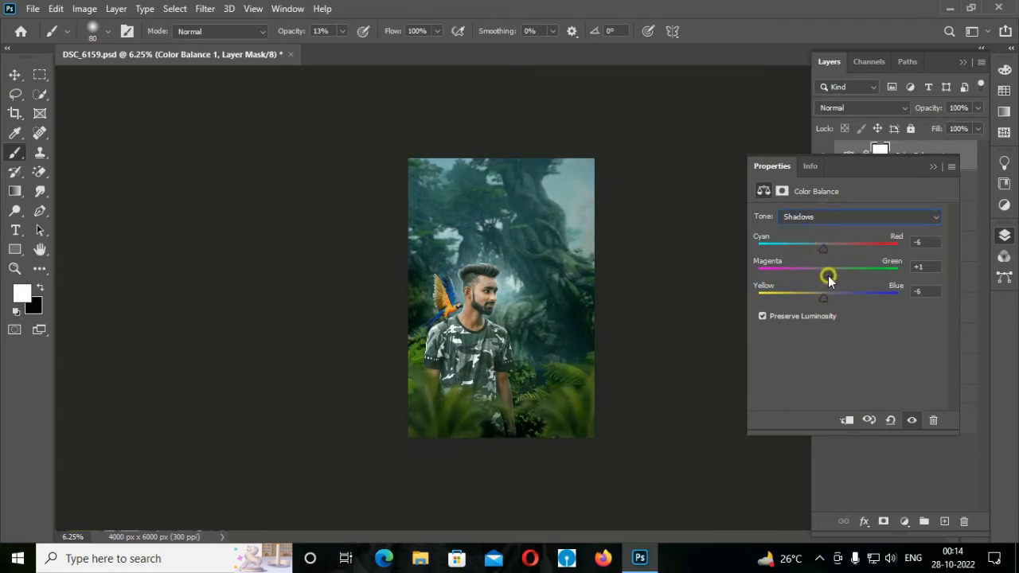
click(828, 217)
click(828, 246)
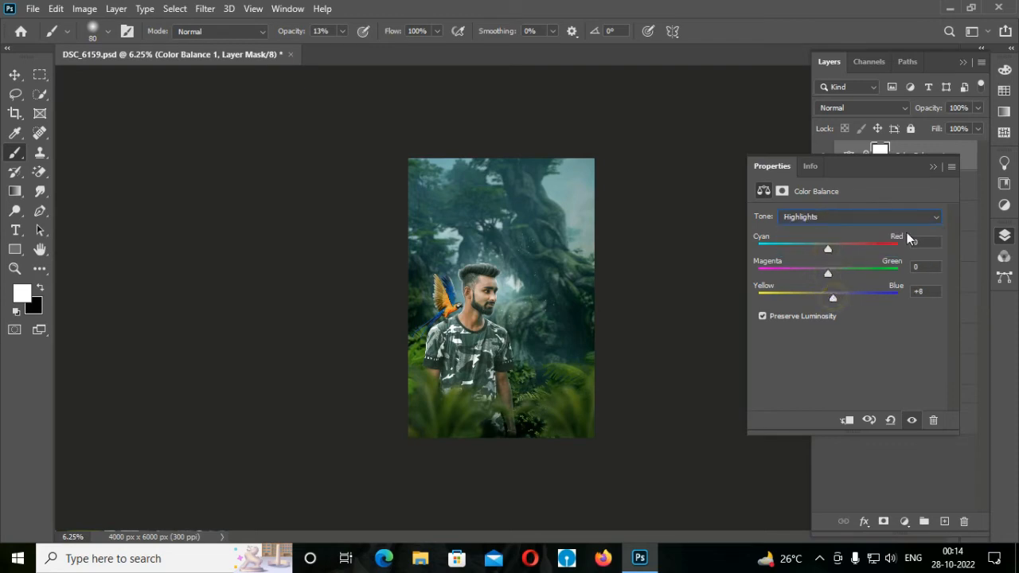
click(931, 170)
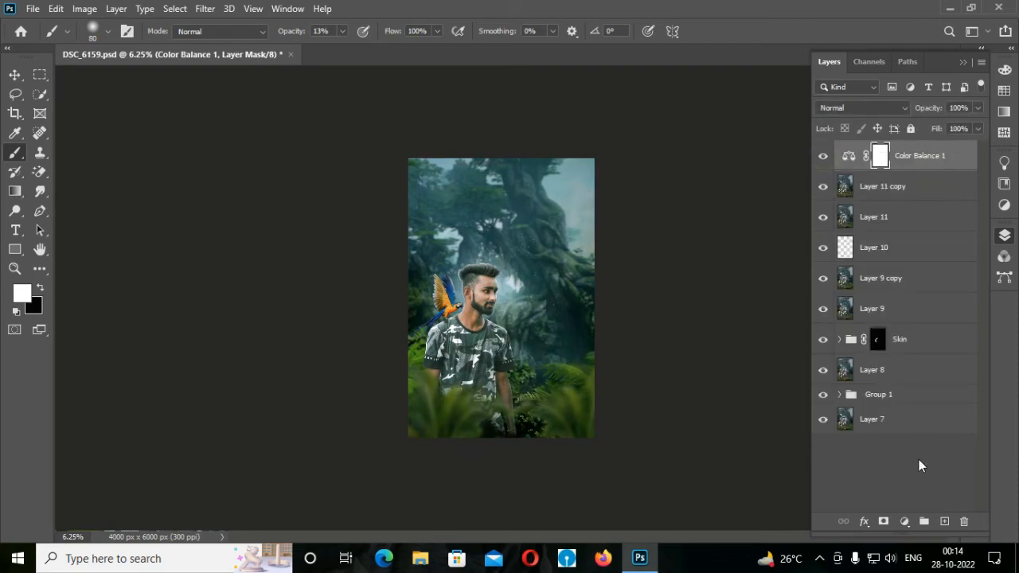
Stamp the color-balanced composite into a new top layer and duplicate it
key(ctrl+shift+alt+e)
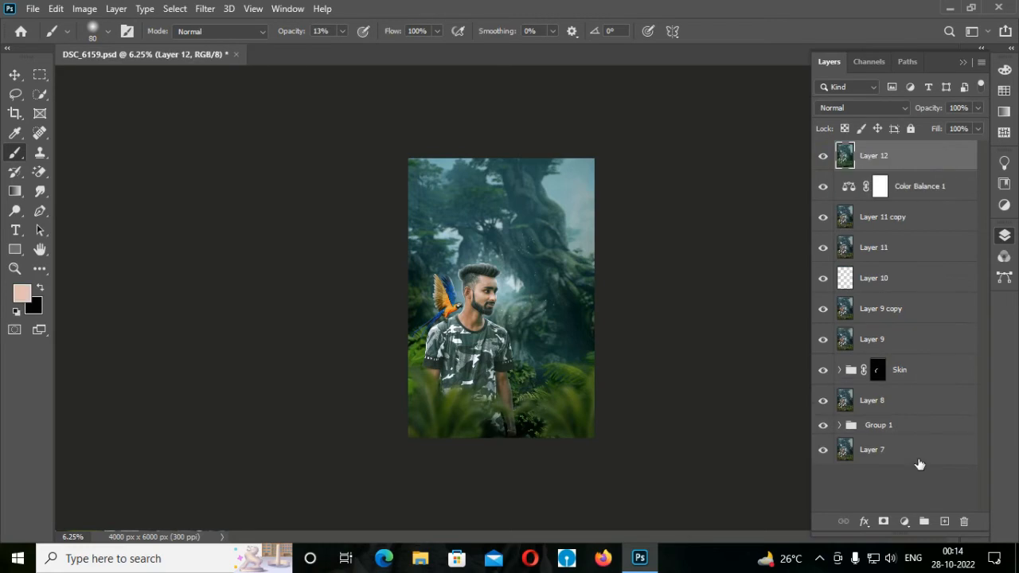
key(ctrl+j)
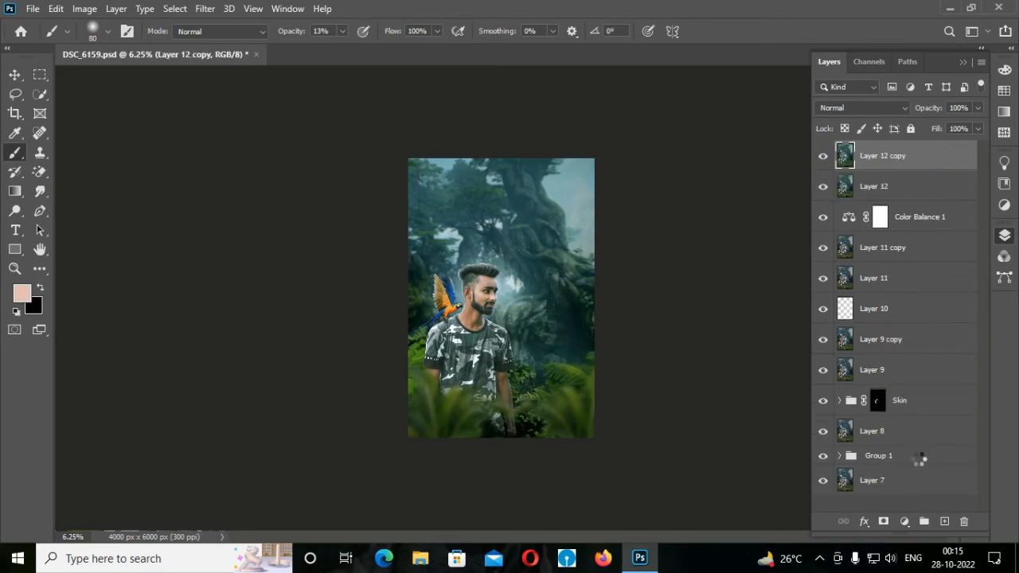
In the Camera Raw filter, add an inverted radial gradient mask centred on the man's face so the outer edges are masked
click(691, 474)
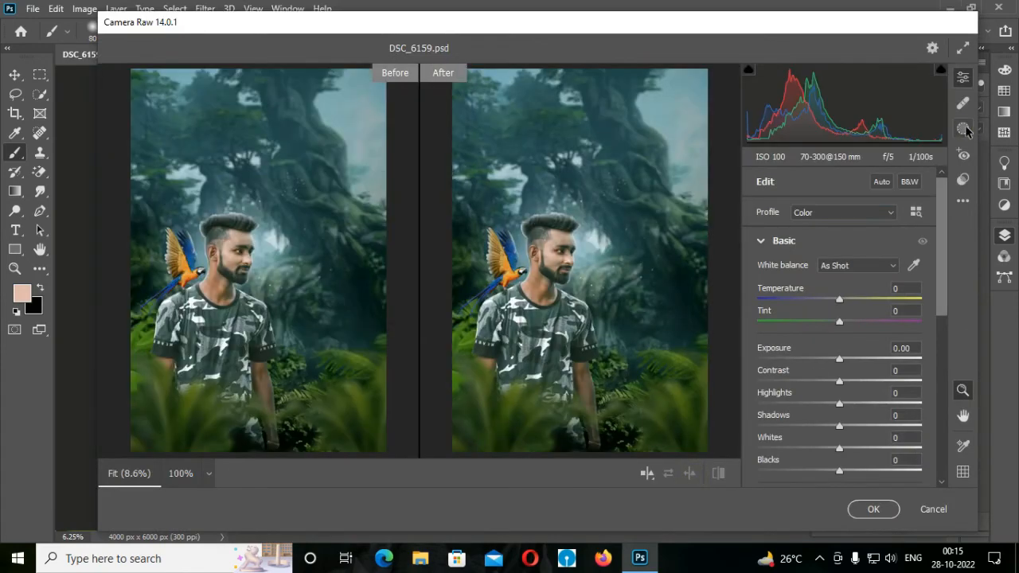
click(963, 128)
click(797, 324)
click(880, 358)
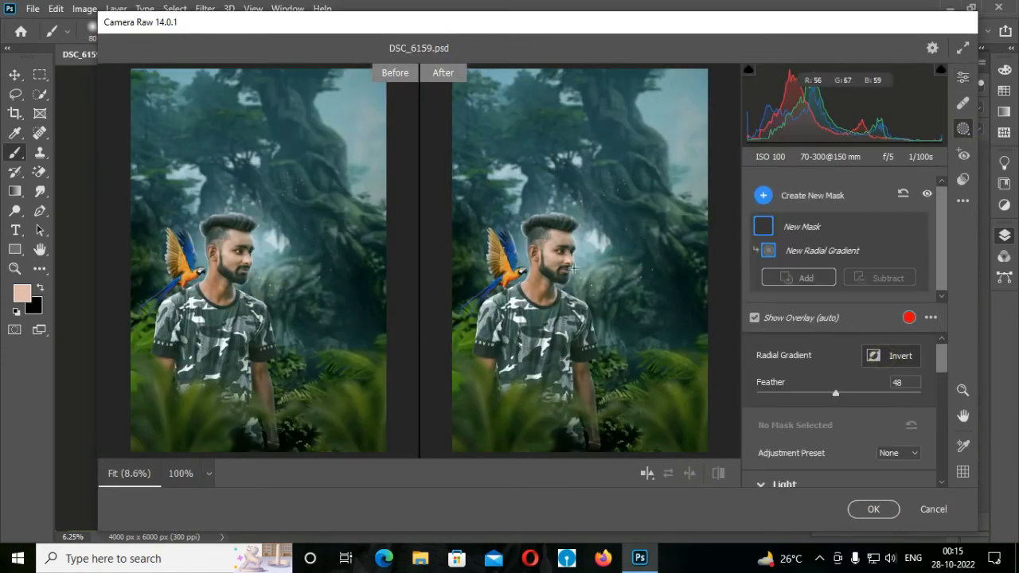
drag(551, 250, 812, 419)
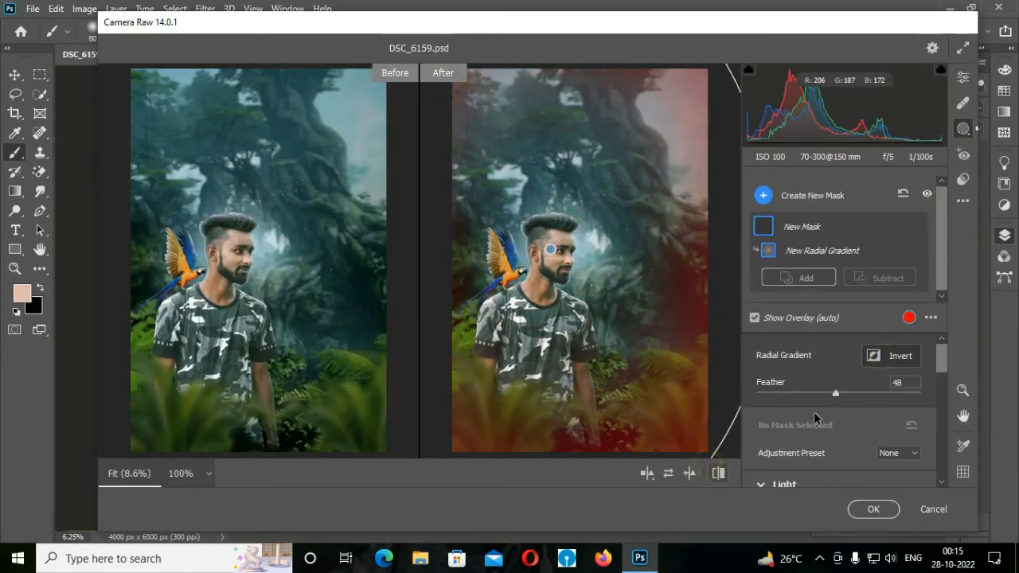
Lower the mask's exposure, set contrast +52, highlights -46, shadows -44, whites -34 and blacks +9, and apply the Camera Raw filter
scroll(812, 414, down, 2)
scroll(825, 414, down, 3)
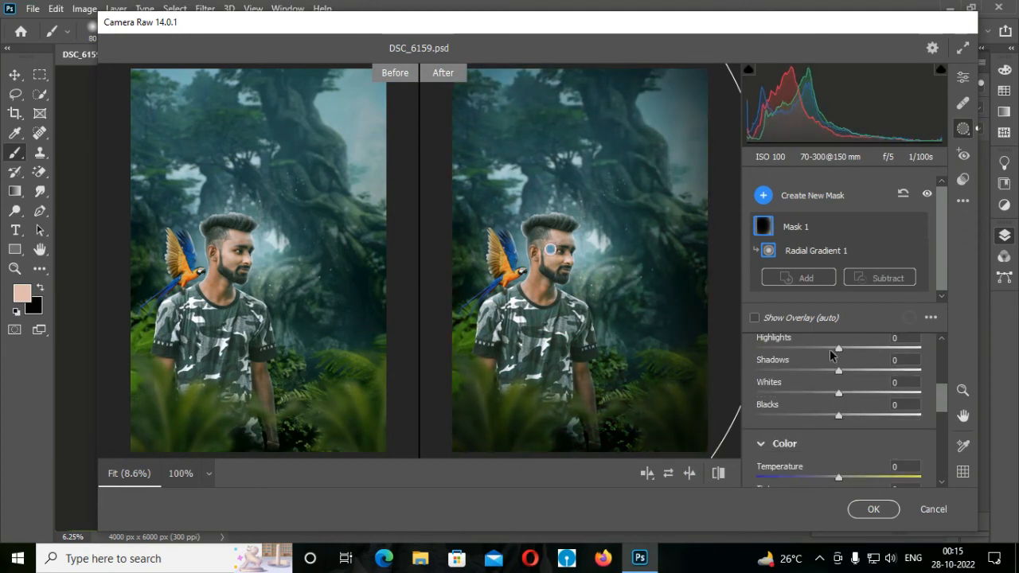
scroll(830, 356, up, 1)
drag(838, 361, 800, 385)
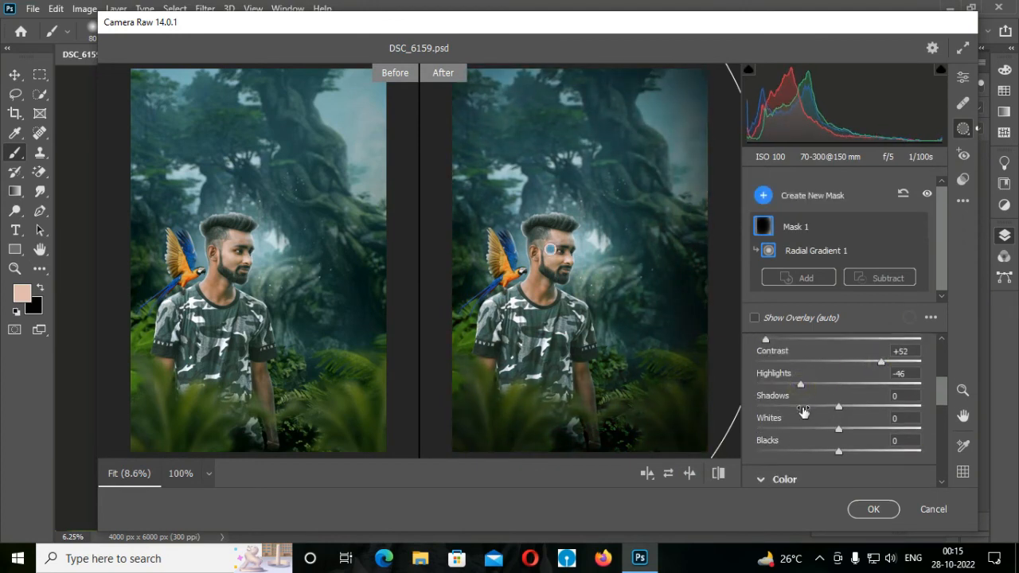
click(802, 407)
drag(837, 454, 846, 451)
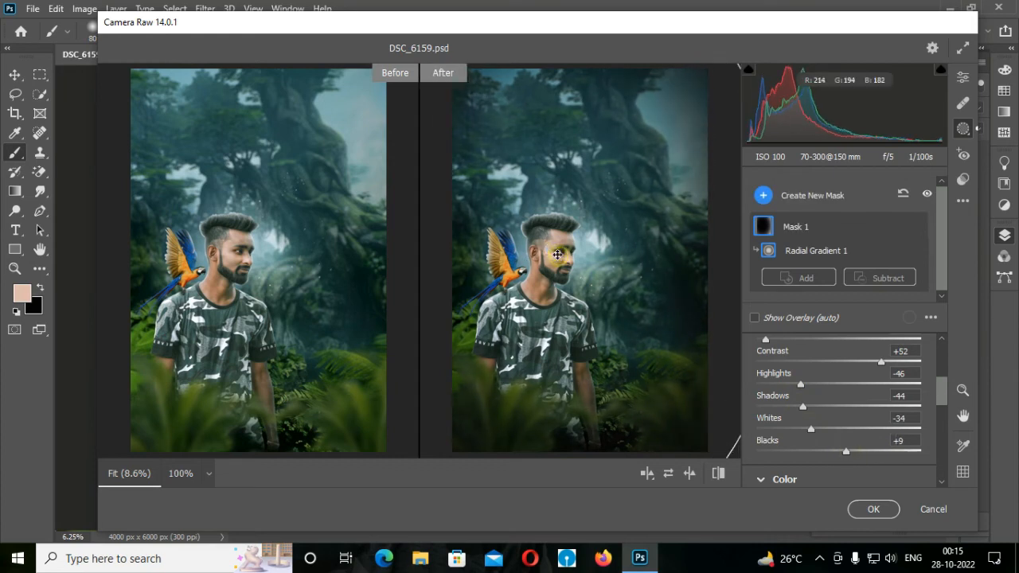
click(963, 77)
click(761, 241)
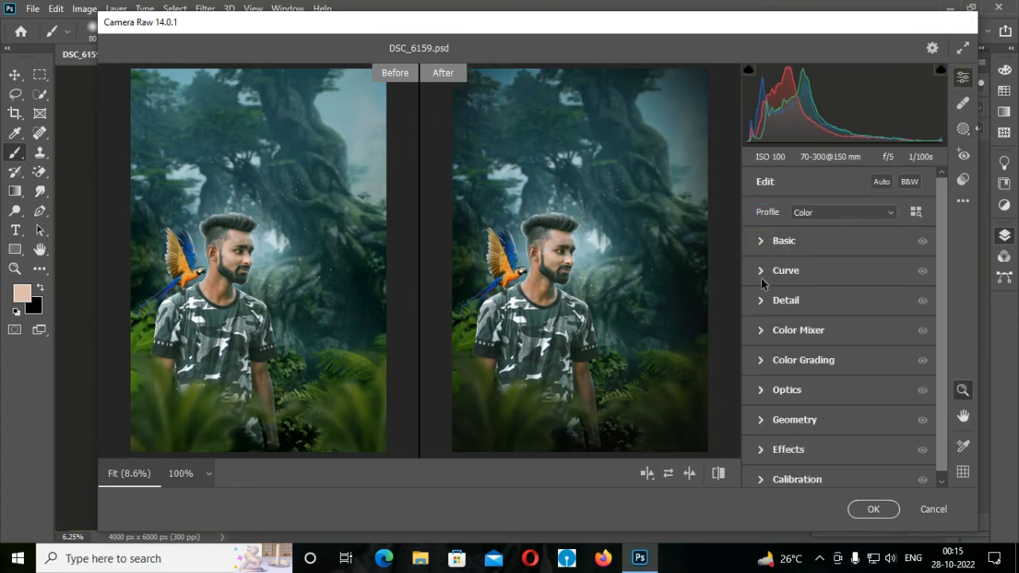
click(874, 510)
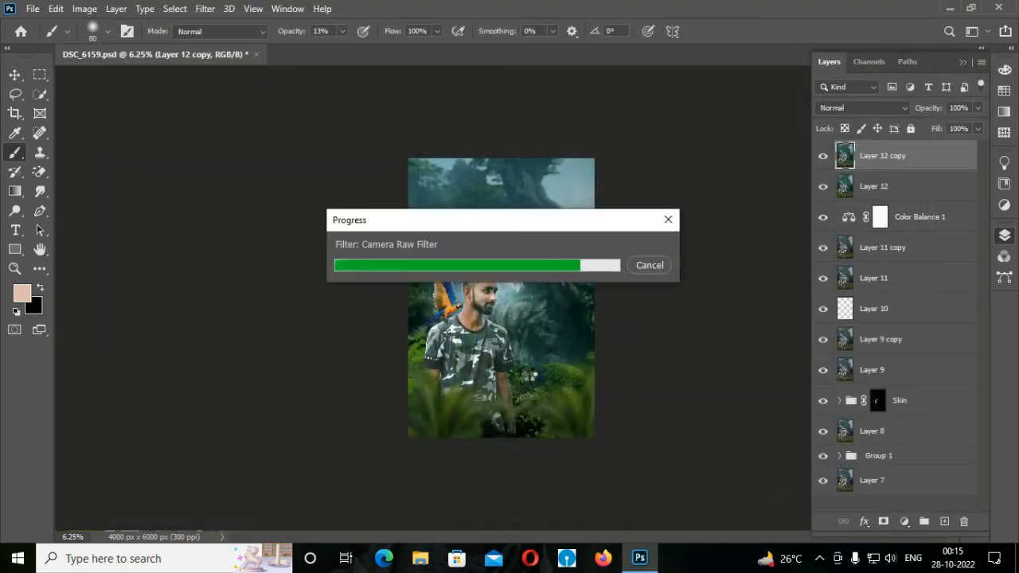
Duplicate the graded top layer twice and open the newest copy in the Camera Raw filter with a side-by-side before/after view
key(ctrl+j)
key(ctrl+j)
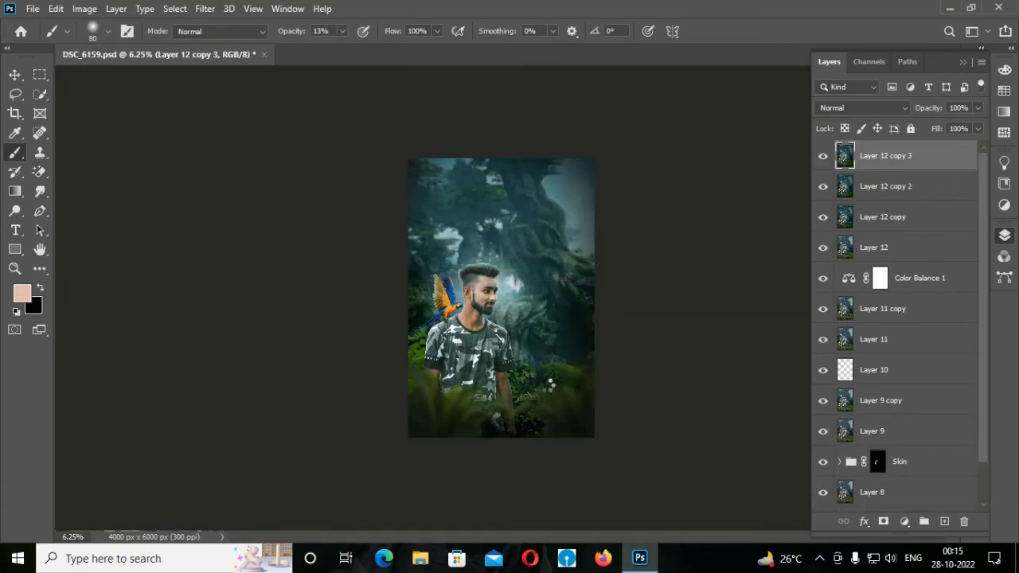
key(ctrl+shift+a)
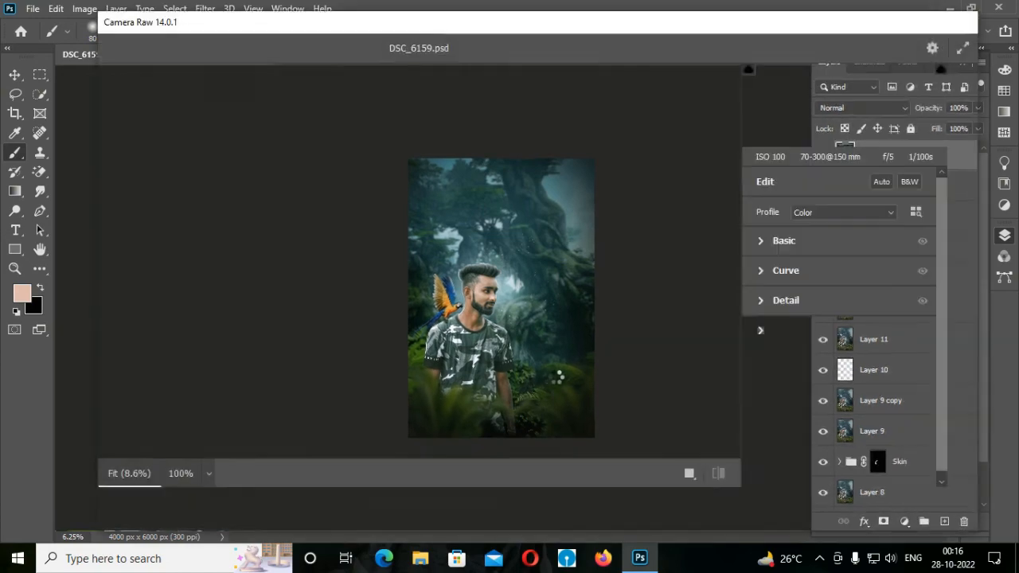
click(685, 472)
Choose the Modern 02 profile, set its amount to 48, and apply the Camera Raw filter
click(912, 210)
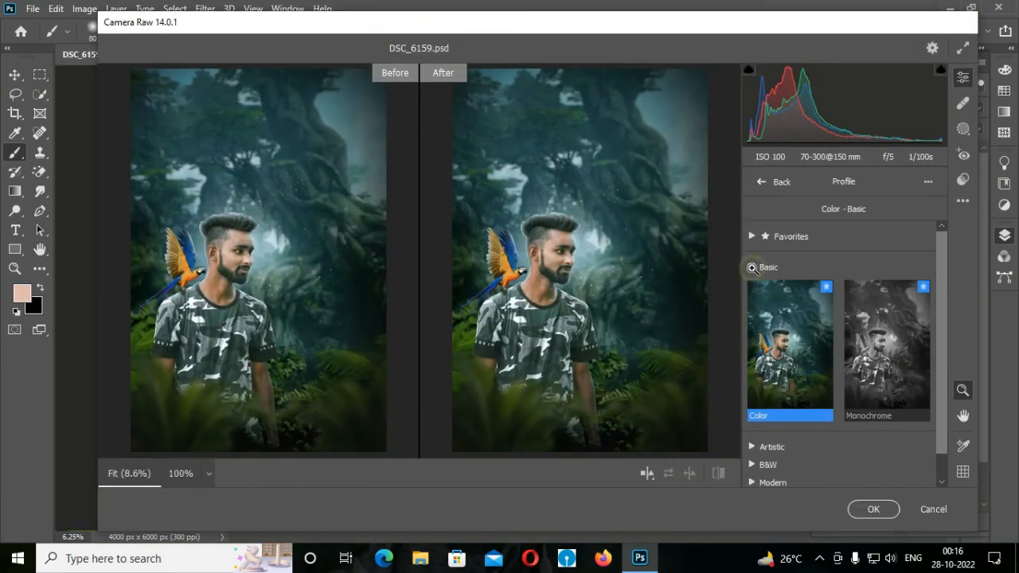
click(752, 268)
click(750, 335)
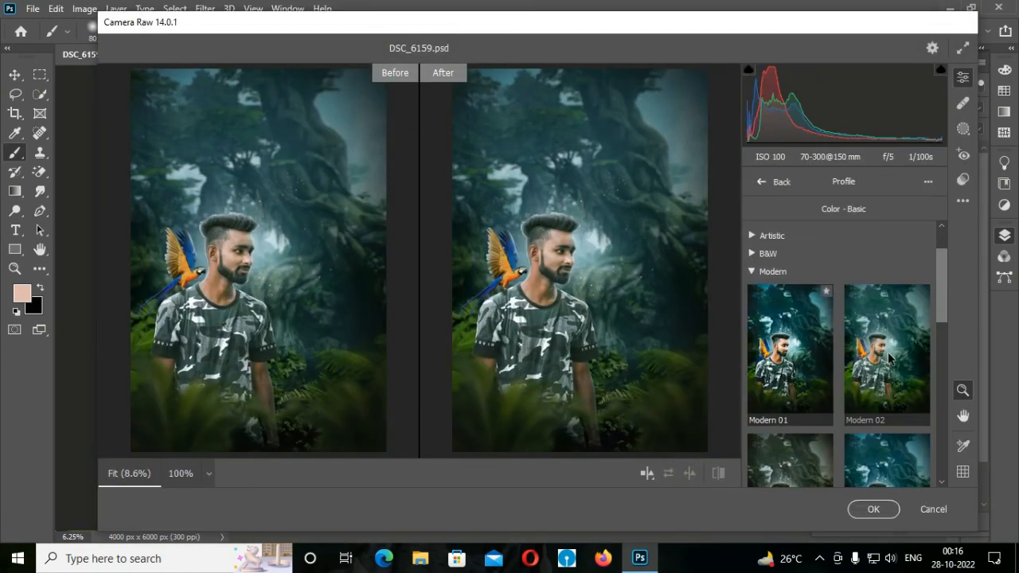
click(889, 360)
drag(835, 453, 796, 458)
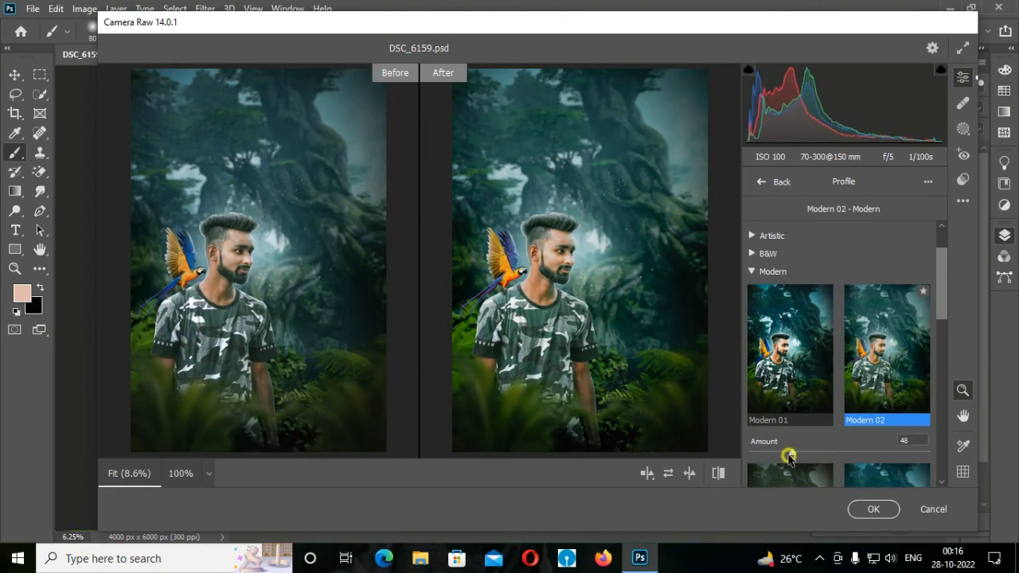
click(868, 508)
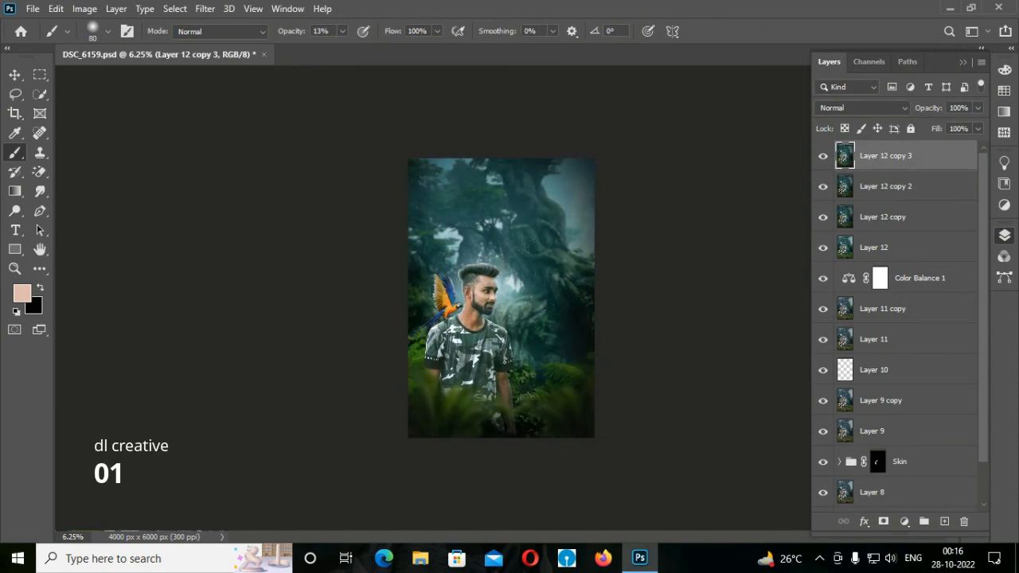
Flatten the whole image into a single background and duplicate it into two new layers
right_click(944, 160)
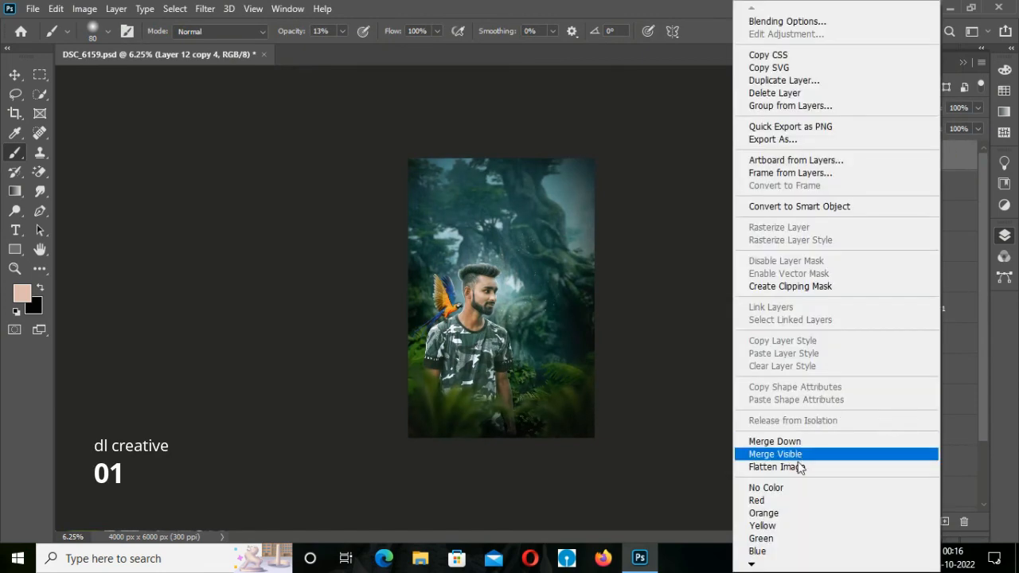
alt+click(795, 452)
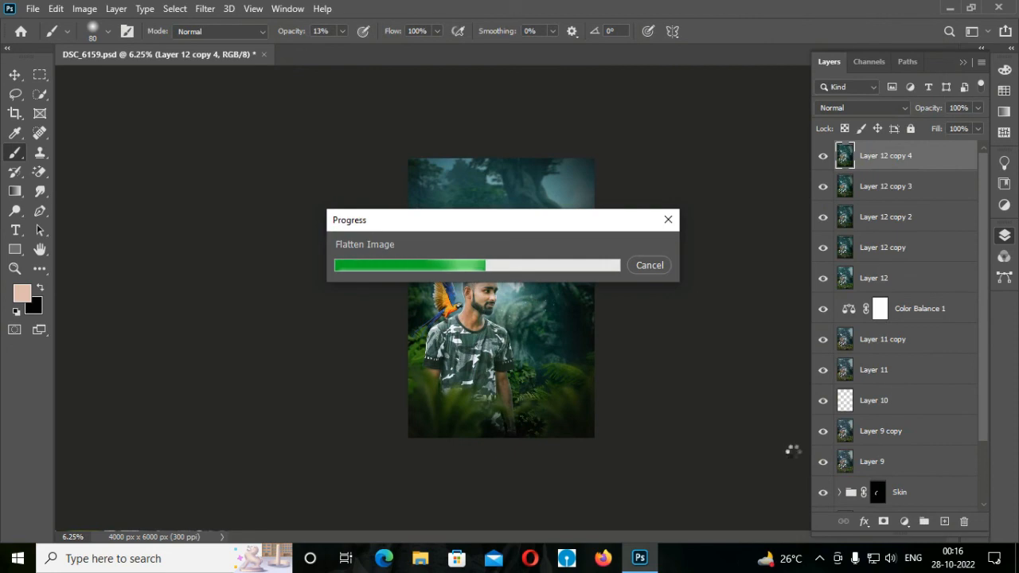
key(ctrl+j)
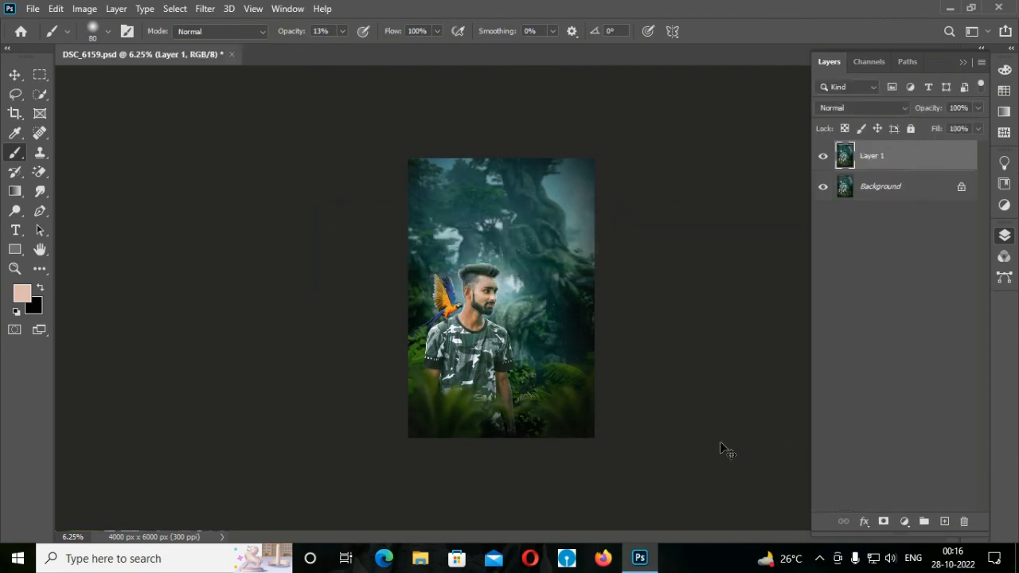
key(ctrl+j)
Examine the finished jungle composite up close and with the whole image fitted to the screen
click(12, 270)
click(440, 35)
click(14, 75)
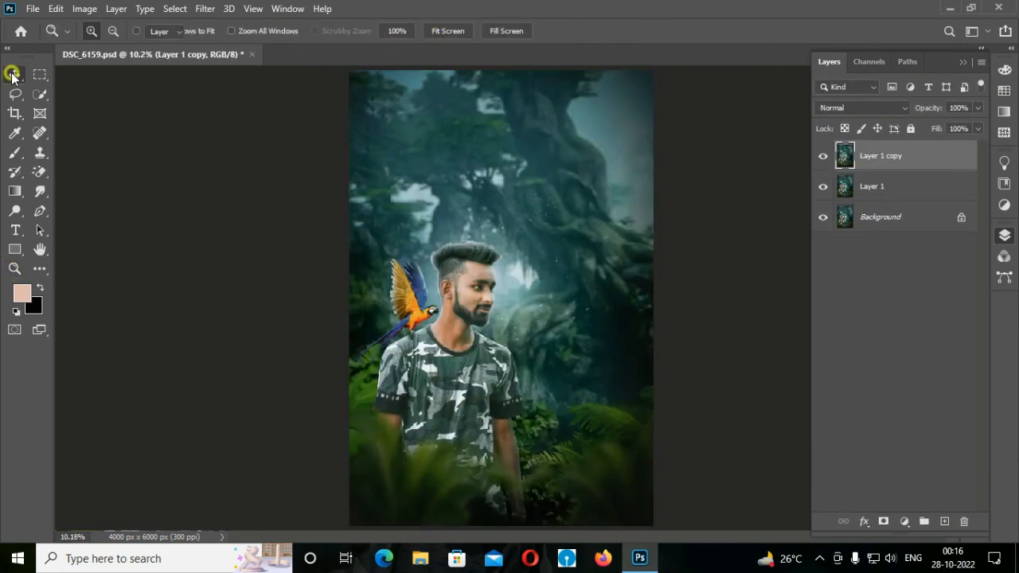
scroll(561, 356, up, 1)
scroll(556, 362, down, 1)
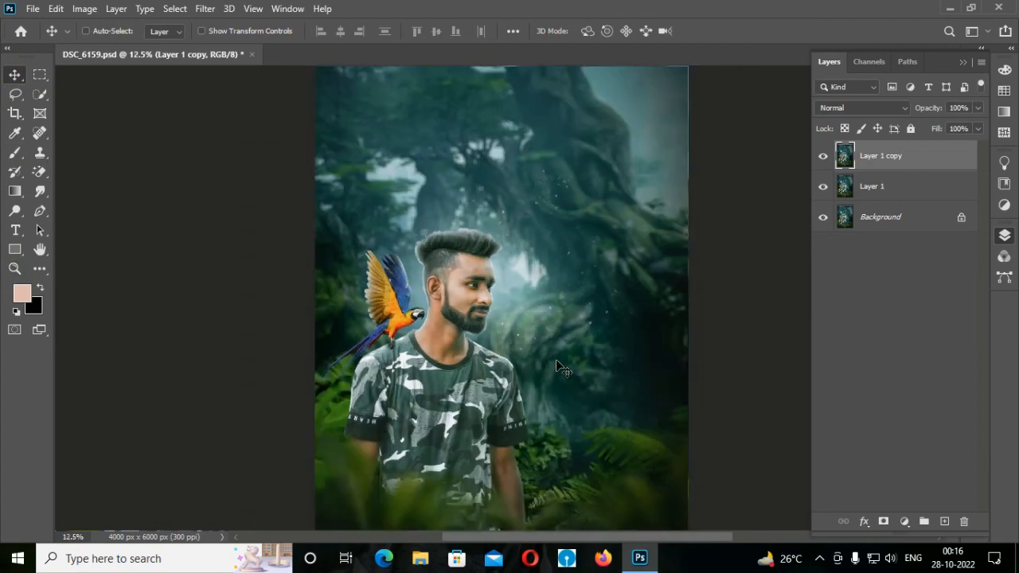
scroll(556, 359, down, 1)
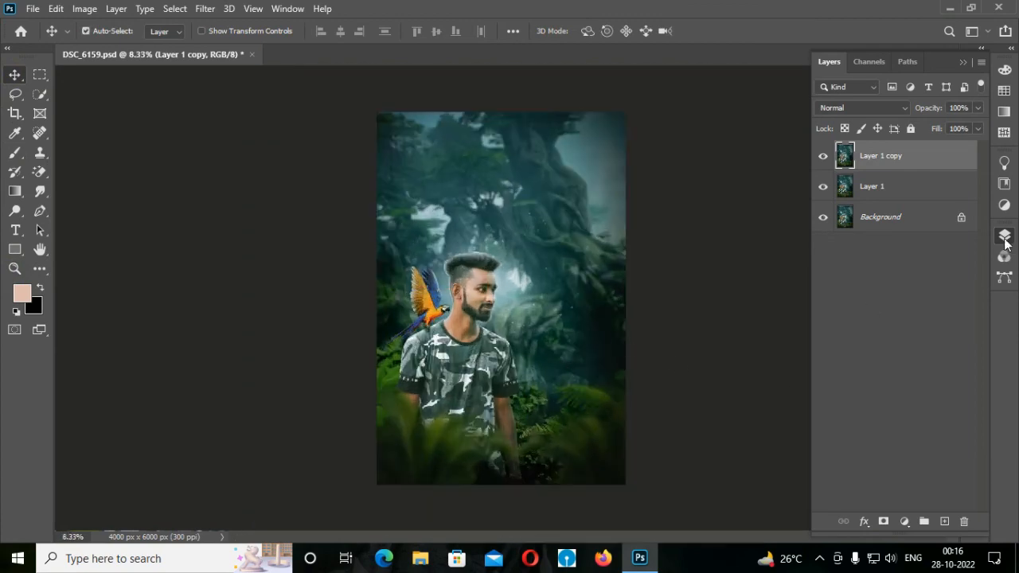
click(720, 406)
click(13, 268)
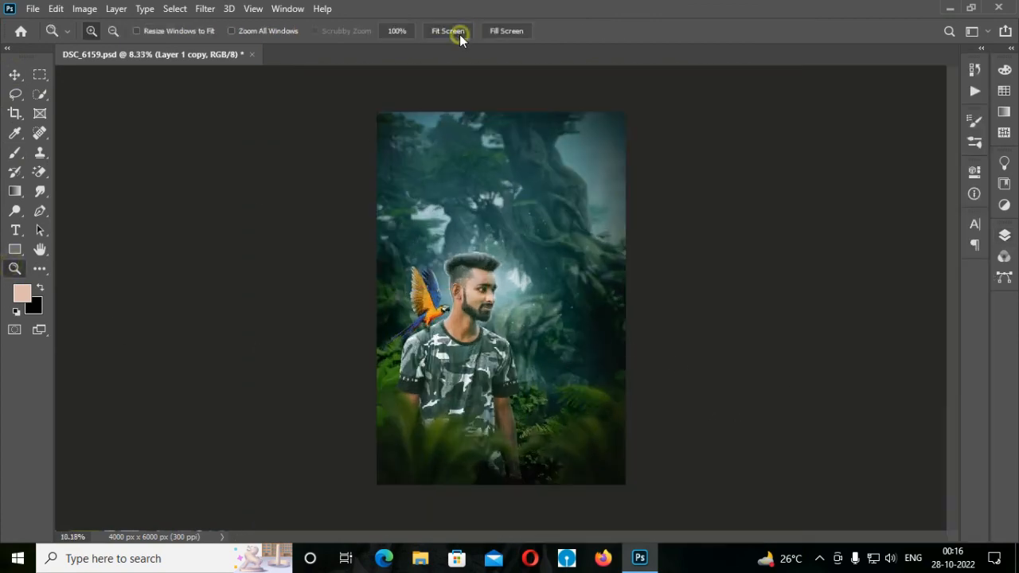
click(459, 34)
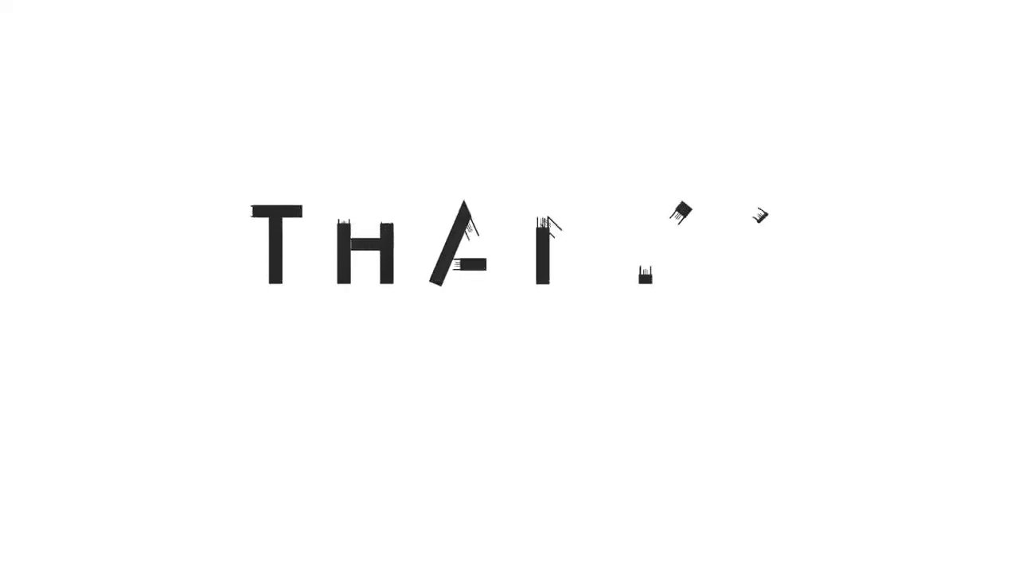